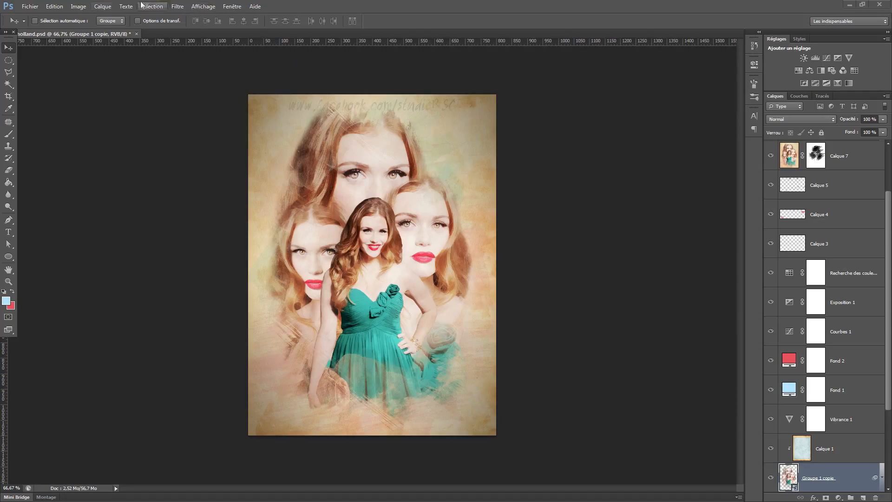
Step: Create a new 800 × 1100 pixel RGB document at 72 pixels/inch with a white background and convert the background into regular layer Calque 0
click(29, 7)
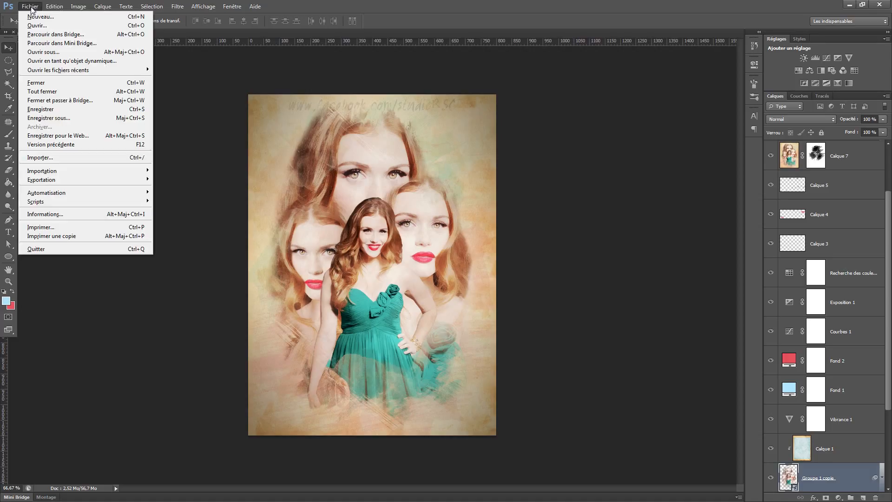
click(33, 16)
double_click(375, 169)
double_click(396, 186)
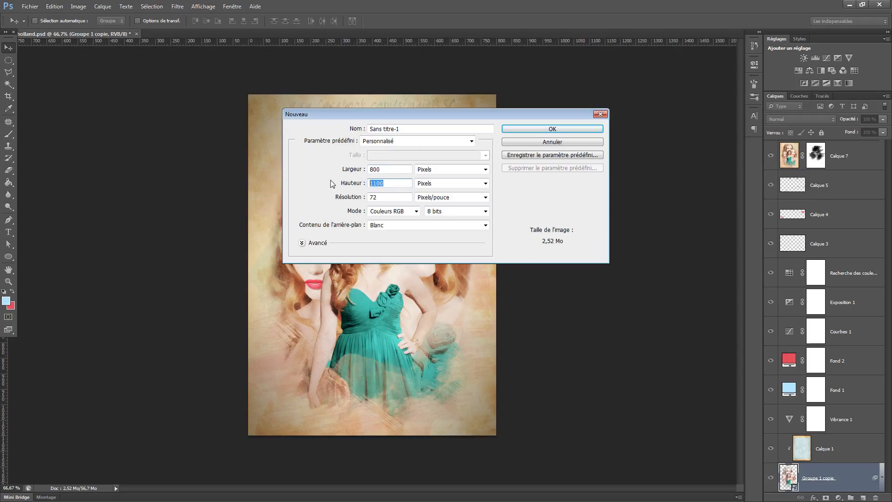
double_click(382, 196)
click(541, 130)
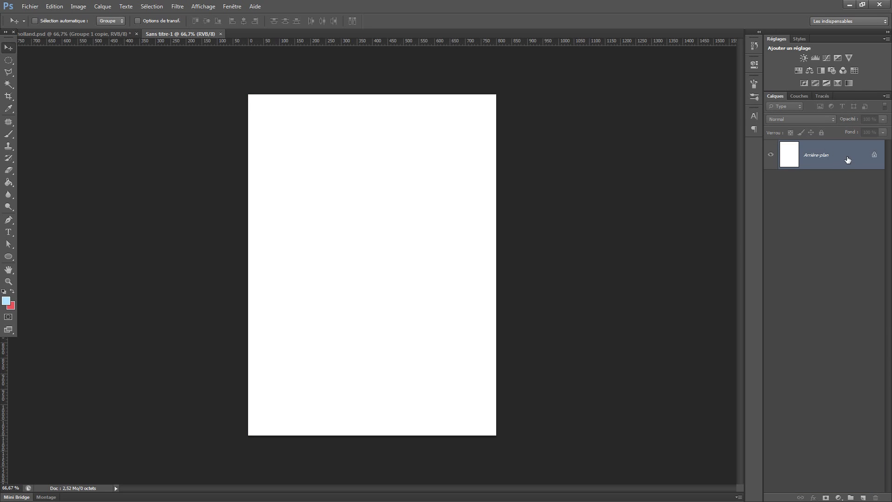
double_click(847, 158)
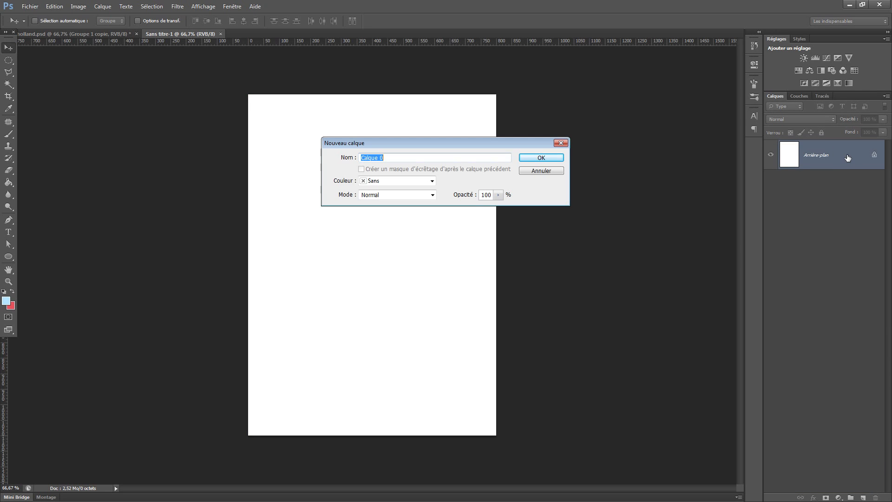
click(547, 160)
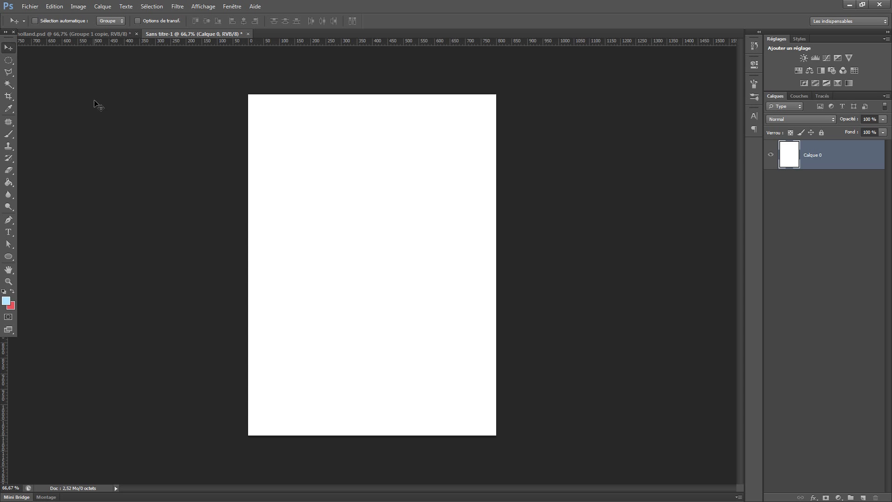
Step: Place the hollandpng1 image from the photo folder inside Tuto into the new document at its default fit
click(30, 6)
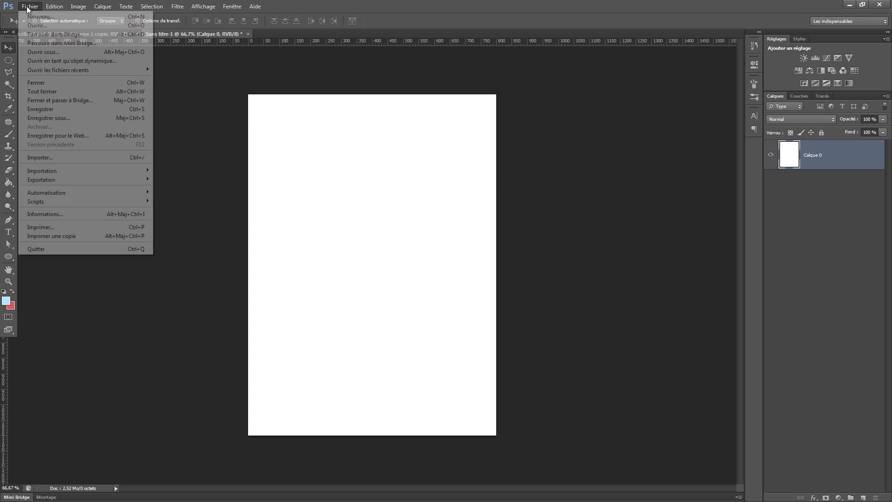
click(97, 158)
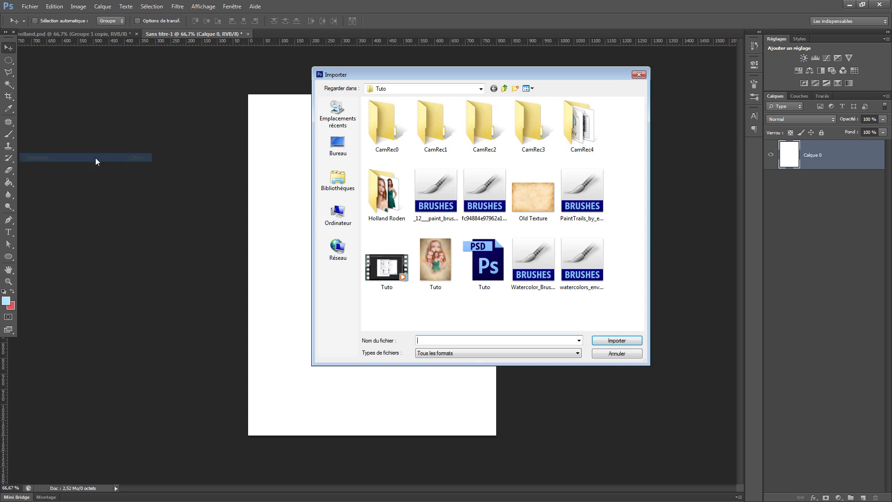
double_click(386, 190)
click(397, 130)
double_click(397, 131)
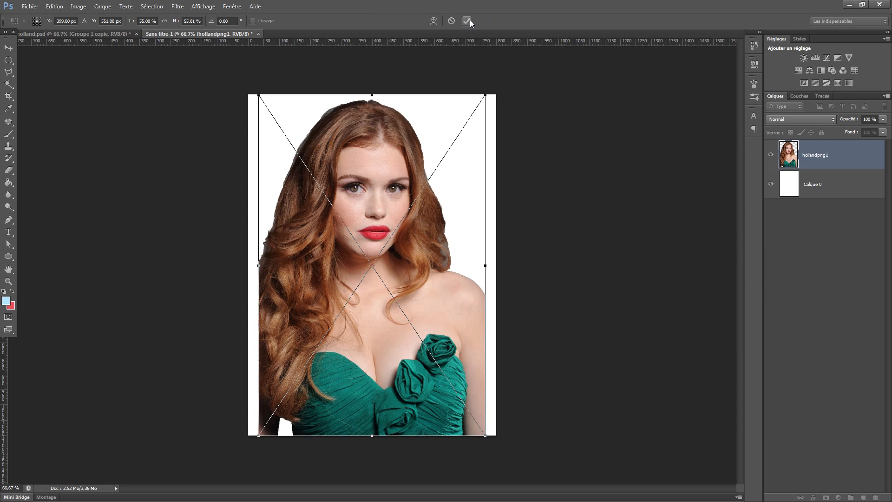
click(464, 21)
Step: Place the hollandpng2 image into the document as a new layer at its default size
click(30, 6)
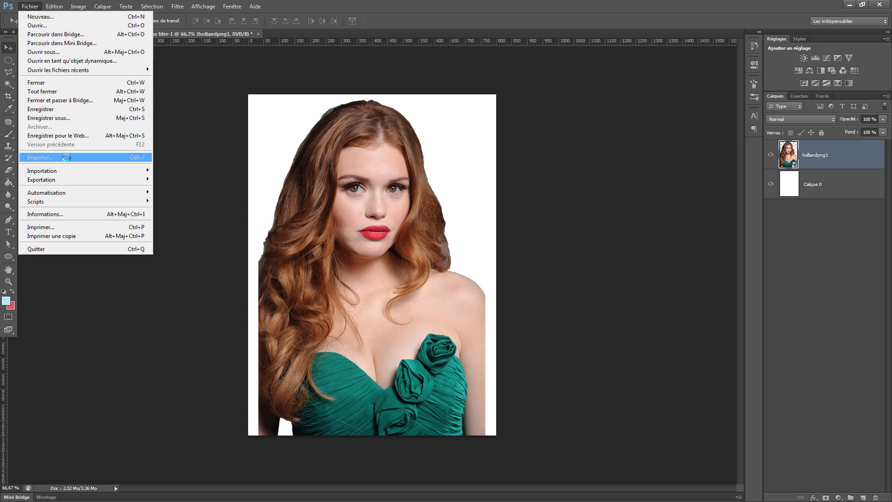
click(97, 159)
double_click(445, 113)
click(467, 21)
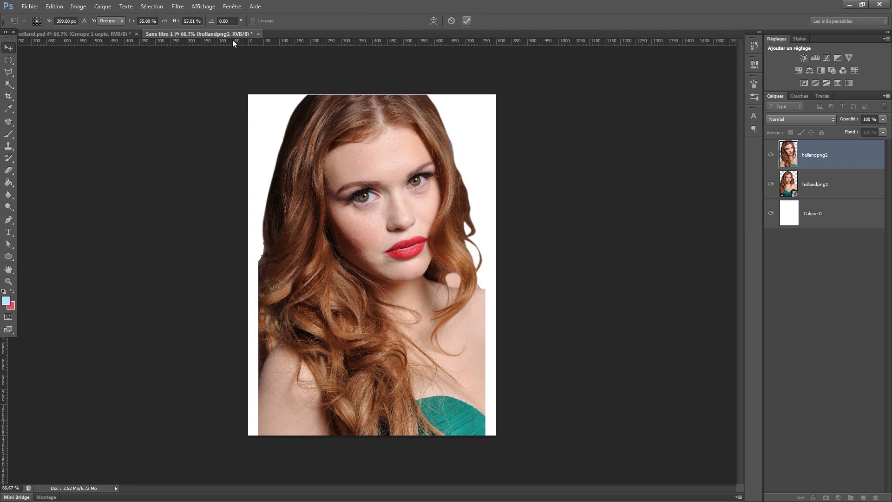
Step: Place the hollandpng3 full-figure image into the document as a new layer at its default size
click(30, 6)
click(68, 159)
double_click(482, 124)
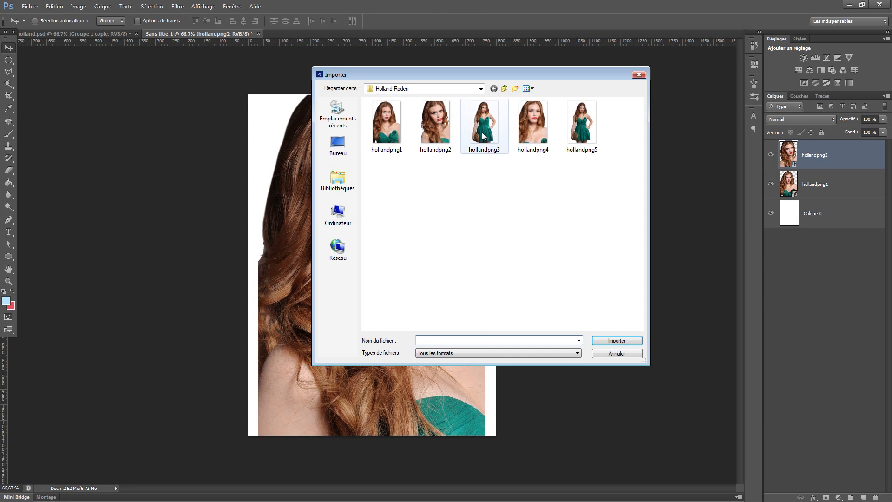
click(466, 21)
Step: Place the hollandpng4 portrait into the document as a new layer at its default size
click(30, 6)
click(79, 157)
double_click(533, 122)
click(466, 21)
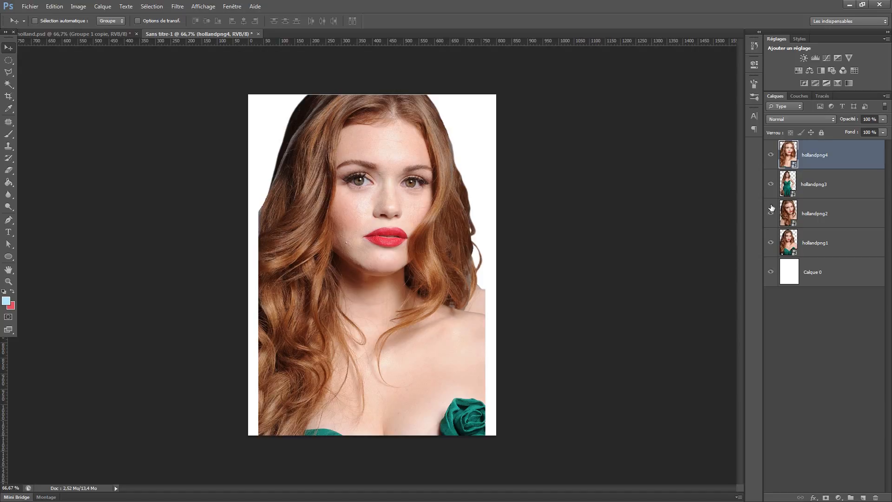
Step: Bring the hollandpng3 layer to the top of the stack, then shrink the full figure and place it at the canvas's lower centre
click(832, 188)
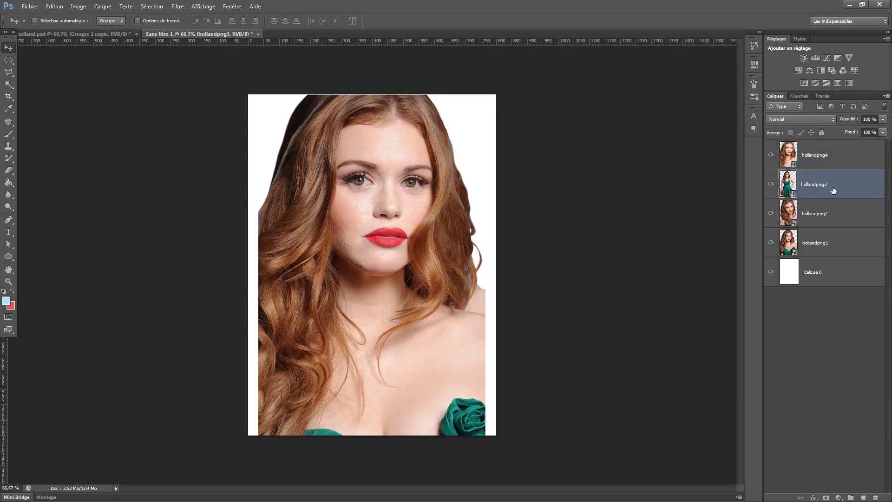
drag(833, 190, 832, 149)
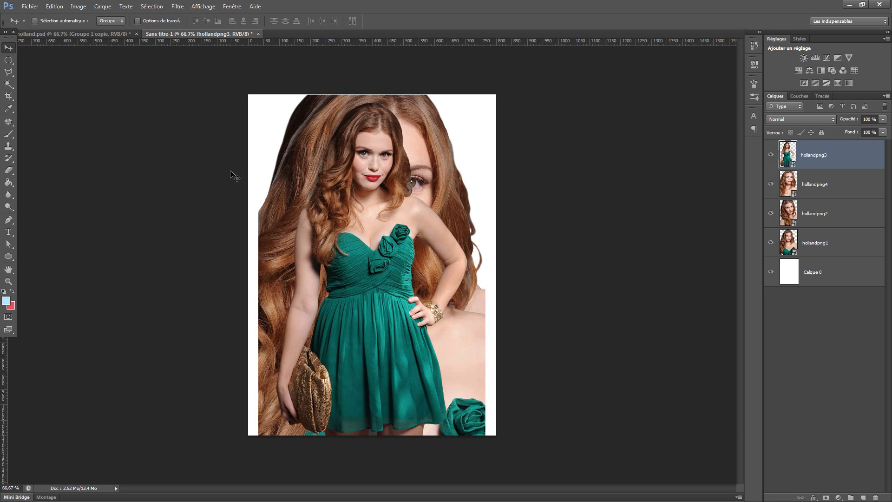
click(55, 7)
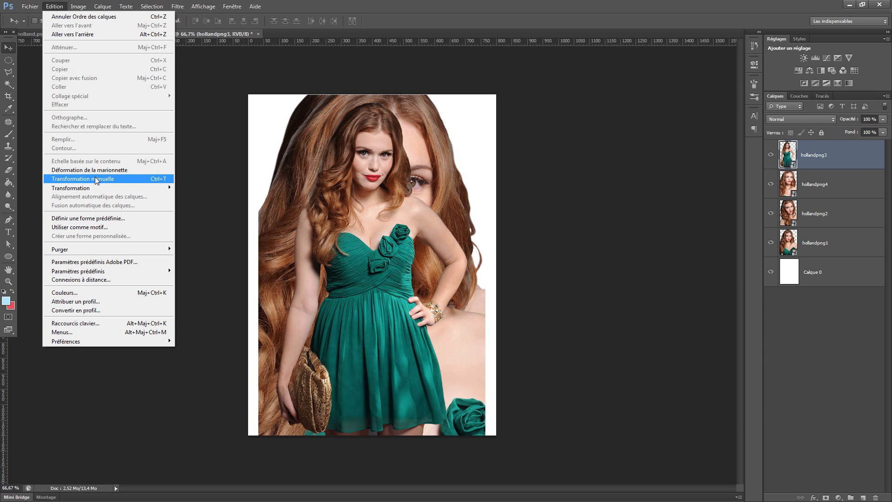
click(158, 181)
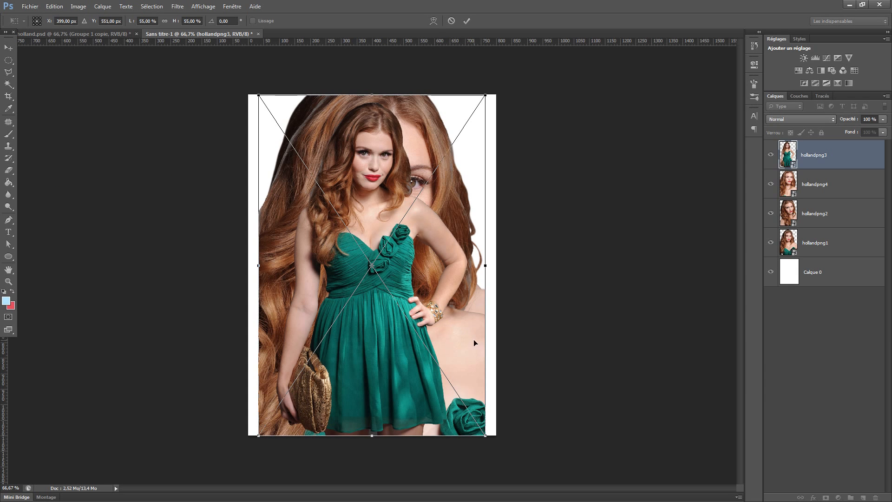
drag(486, 435, 493, 418)
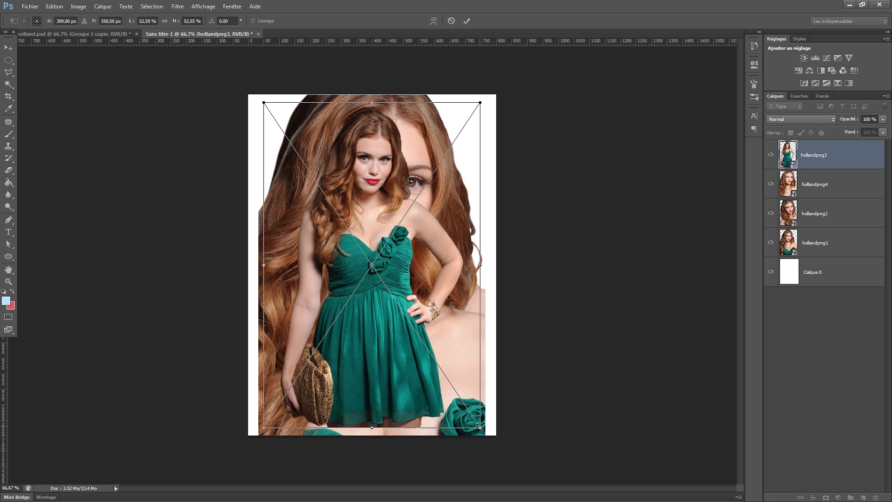
drag(478, 425, 442, 374)
drag(397, 279, 400, 325)
click(467, 21)
Step: Scale the hollandpng4 portrait to about 27% and place it to the right behind the full figure
click(844, 185)
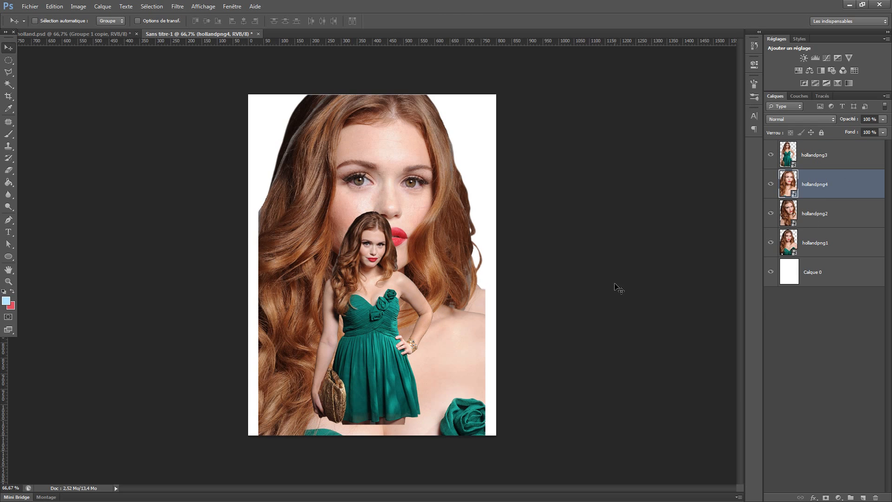
key(ctrl+t)
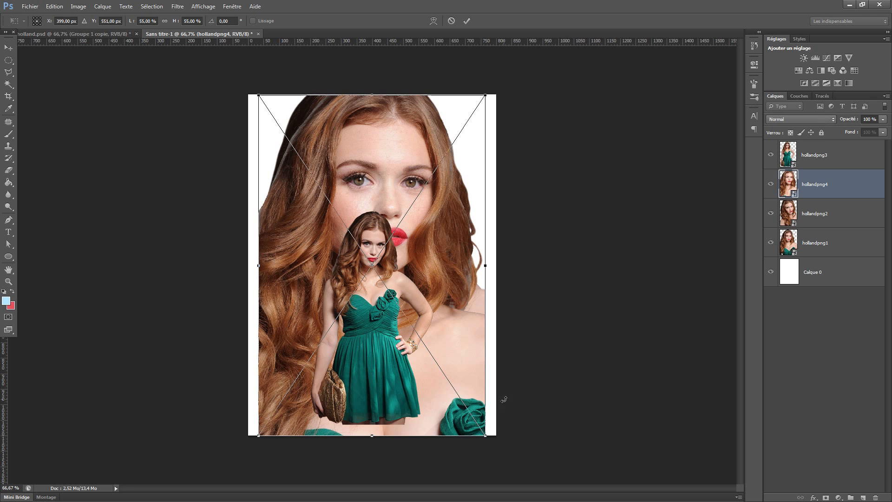
drag(484, 435, 436, 362)
drag(407, 307, 448, 332)
drag(475, 384, 459, 354)
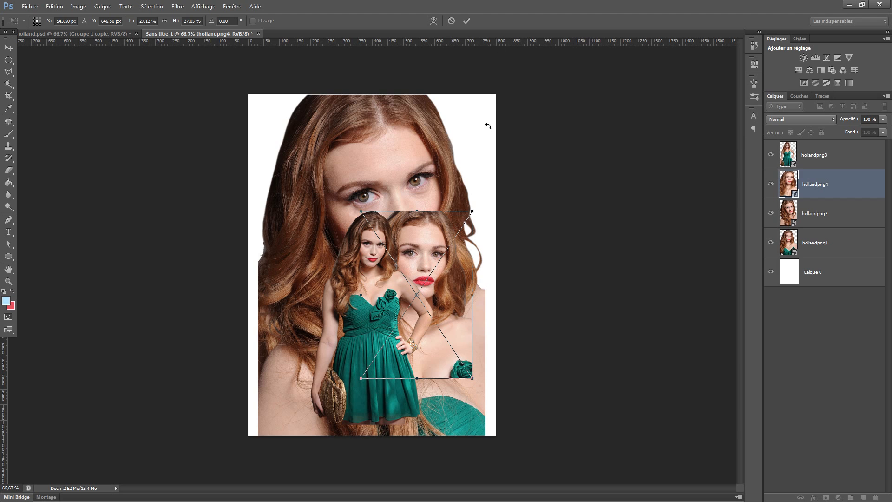
click(467, 20)
Step: Scale the hollandpng2 portrait to about 25% and move it to the left side of the full figure
click(844, 217)
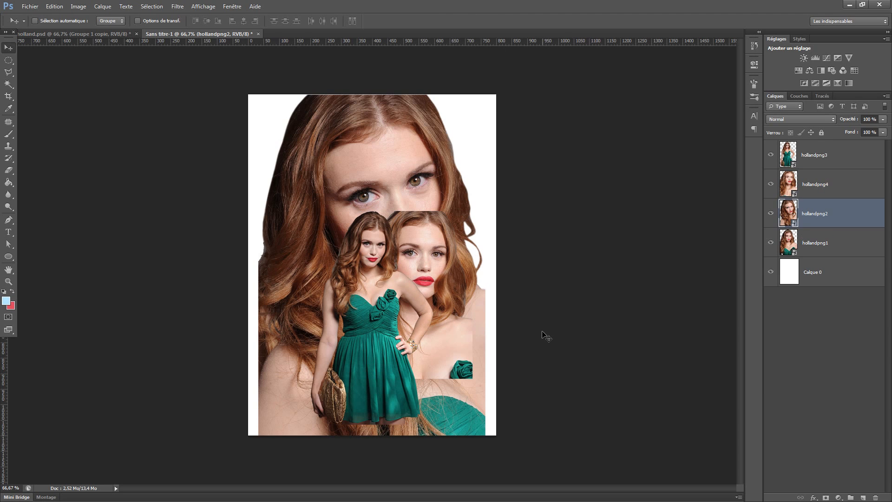
key(ctrl+t)
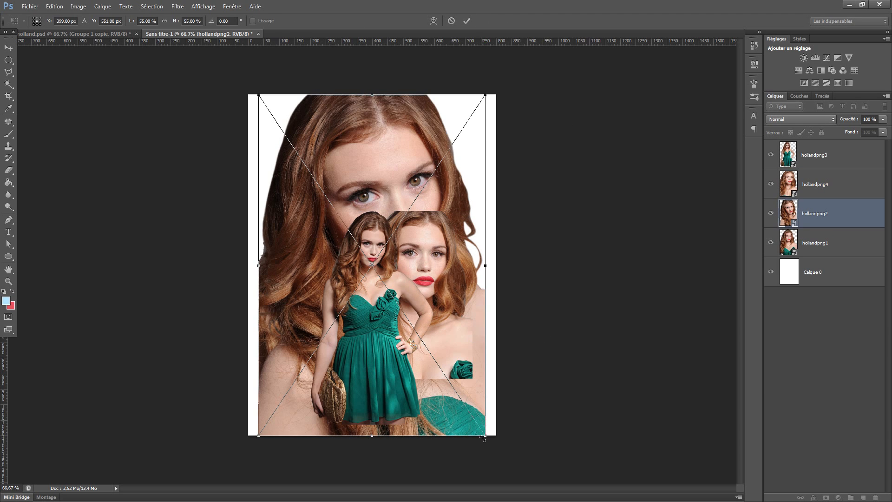
drag(485, 437, 422, 341)
drag(393, 308, 341, 316)
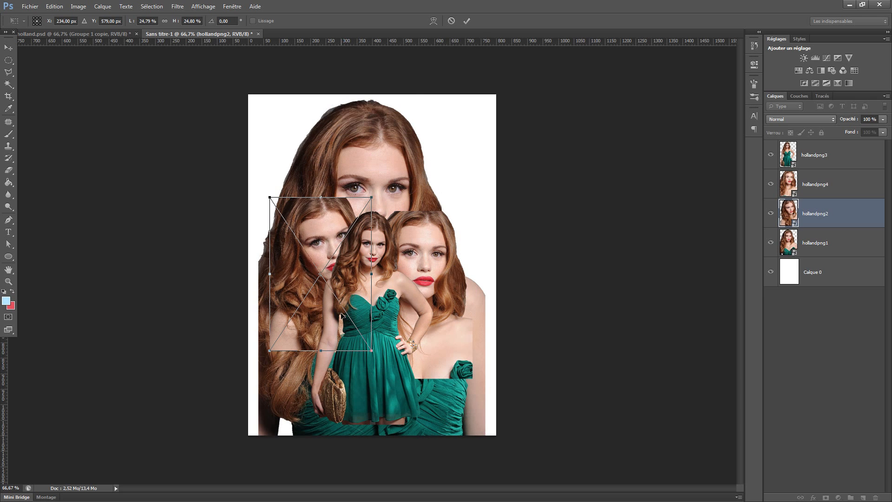
Step: Flip the hollandpng2 portrait horizontally, rotate it about 12° counterclockwise and fit it beside the full figure
right_click(339, 259)
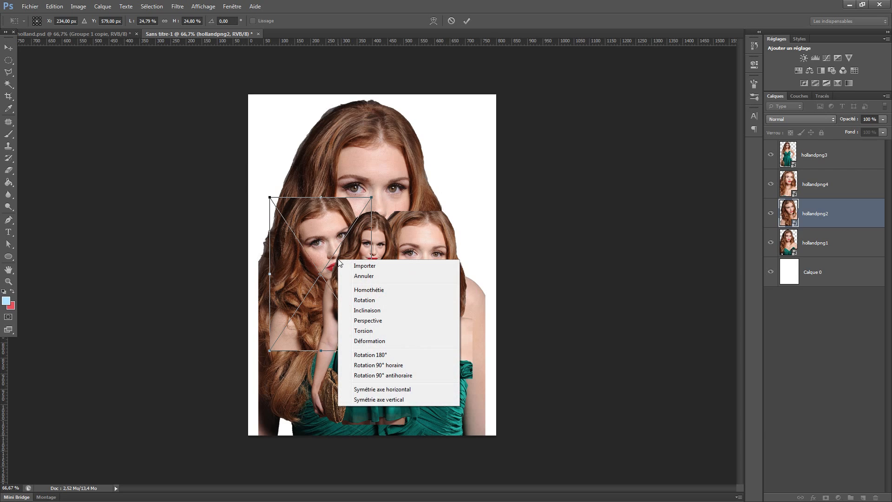
click(397, 390)
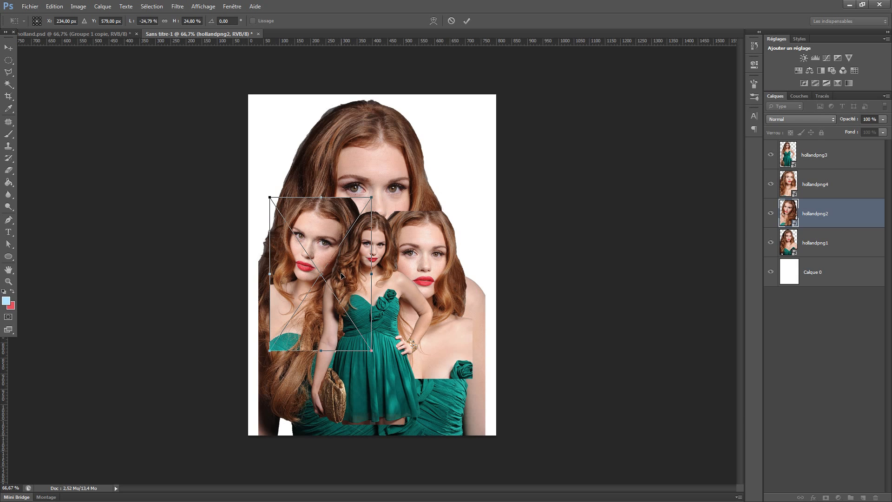
drag(351, 294, 352, 306)
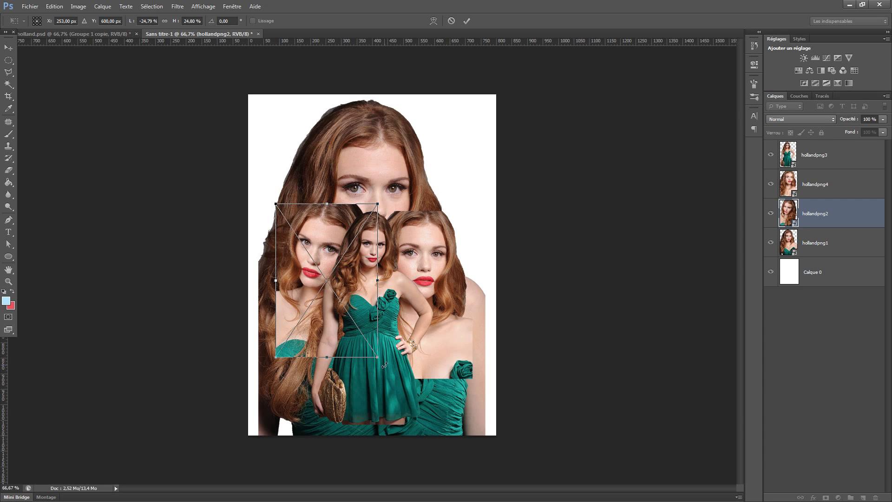
drag(385, 365, 365, 308)
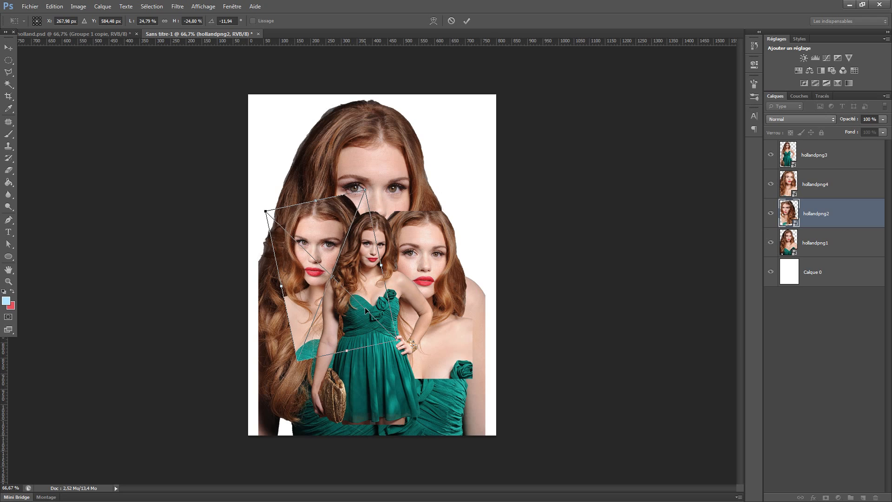
click(467, 20)
Step: Scale the large hollandpng1 portrait down slightly and position it near the canvas top, centred behind the other figures
click(855, 246)
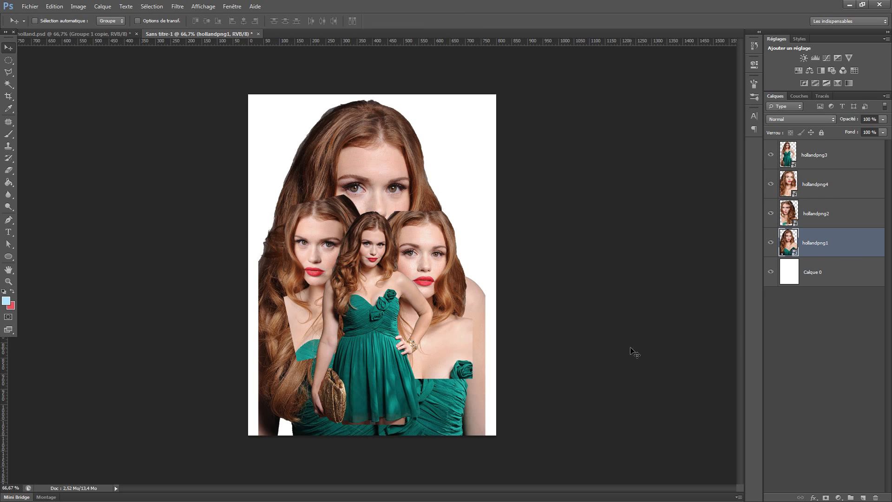
key(ctrl+t)
drag(502, 433, 533, 468)
drag(478, 391, 466, 348)
drag(513, 439, 481, 397)
drag(432, 327, 439, 342)
click(467, 21)
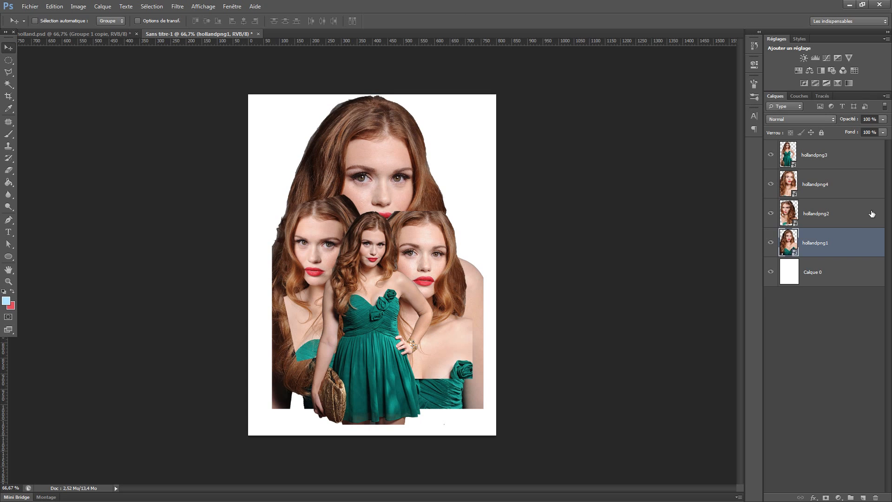
Step: Shift the hollandpng2, hollandpng4 and hollandpng3 layers together slightly downward, then deselect them
click(851, 218)
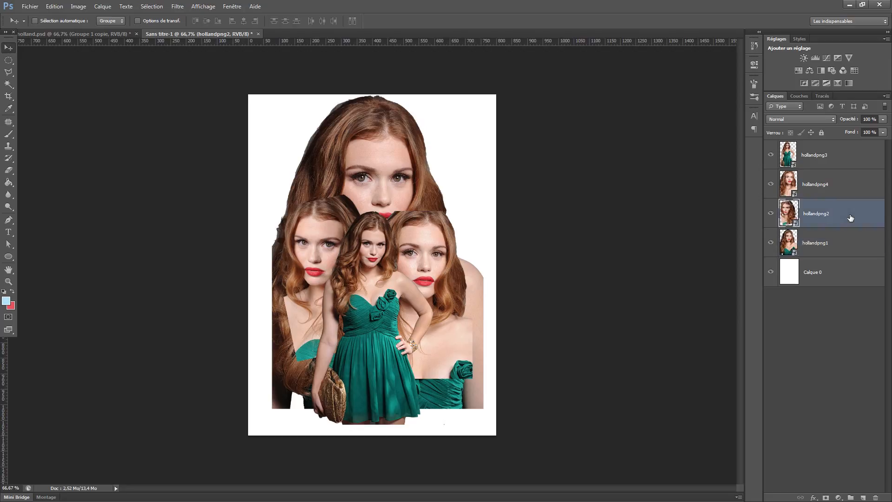
shift+click(840, 160)
drag(426, 253, 425, 264)
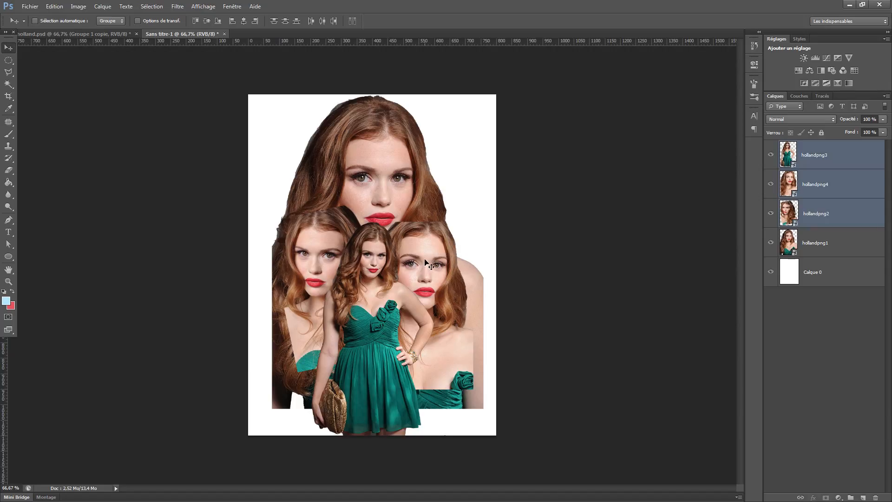
click(855, 343)
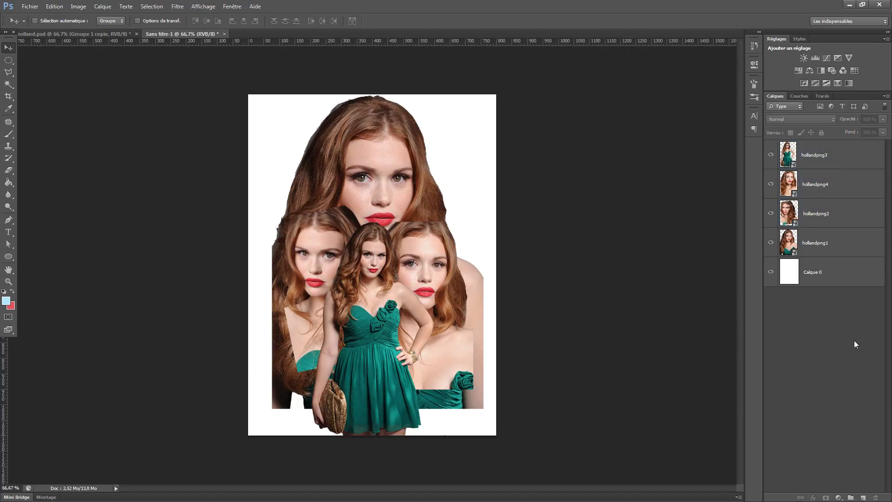
Step: Add an empty layer mask to each of the hollandpng3, hollandpng4, hollandpng2 and hollandpng1 layers
click(838, 161)
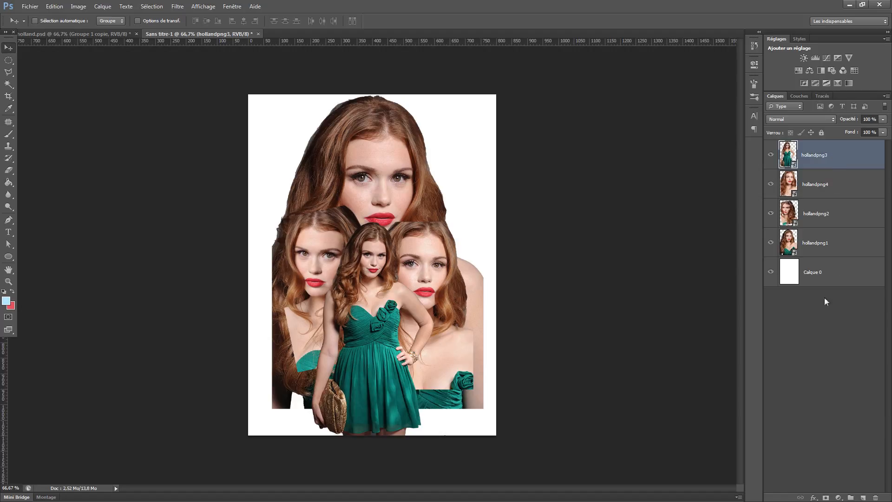
click(826, 498)
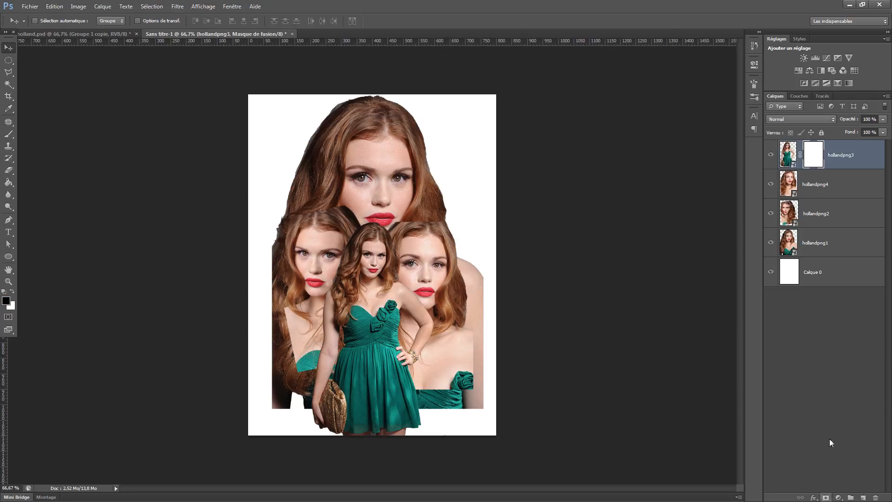
click(842, 191)
click(825, 498)
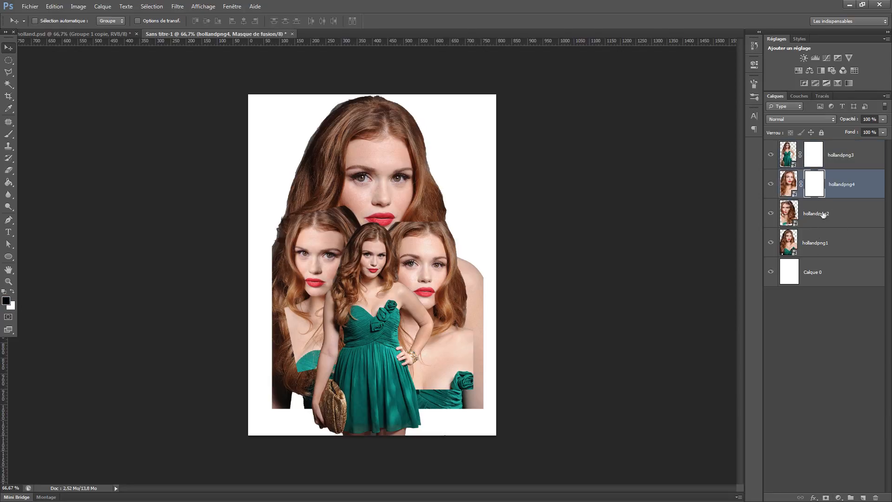
click(818, 216)
click(825, 498)
click(834, 240)
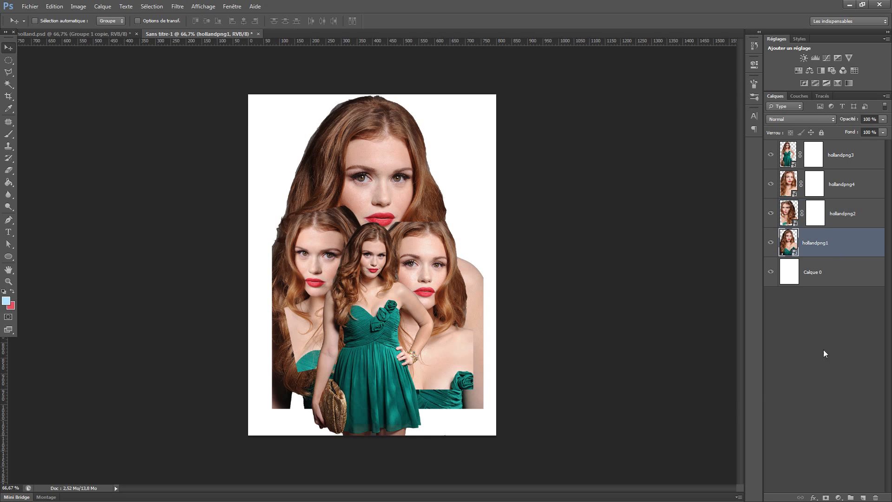
click(826, 498)
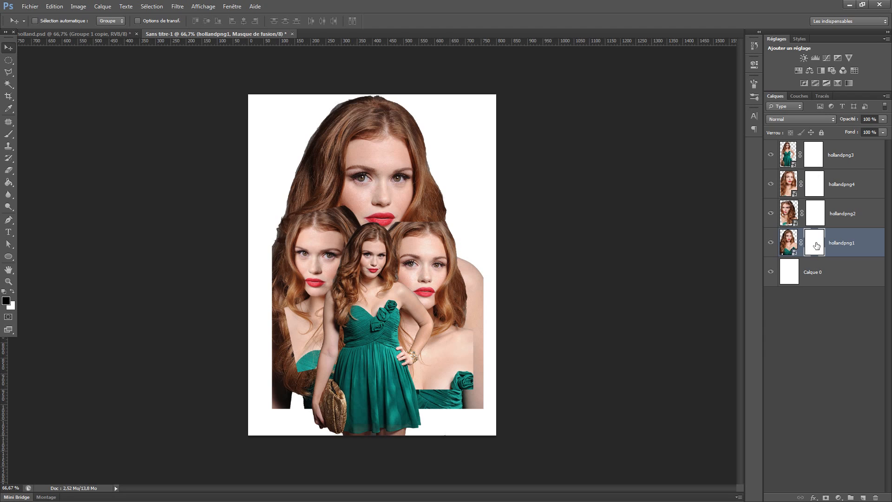
Step: Choose the Brush tool with a soft round 48 px tip at 0% hardness
click(15, 132)
right_click(368, 231)
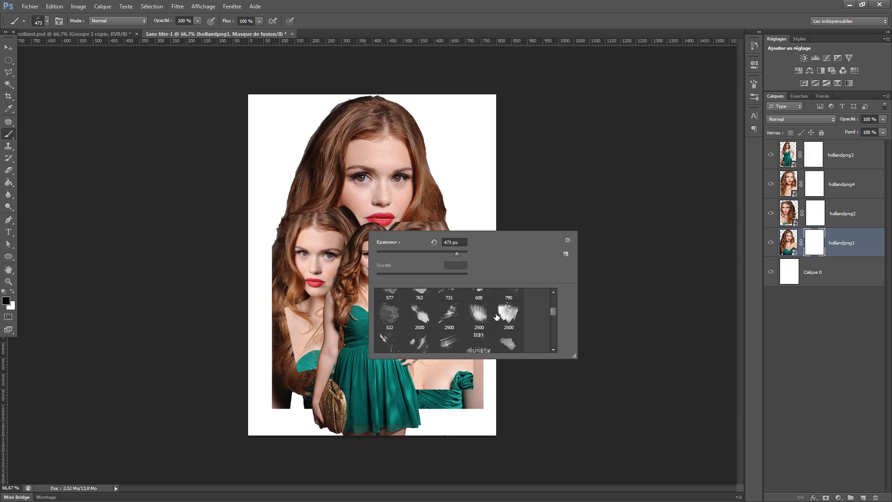
scroll(492, 308, down, 5)
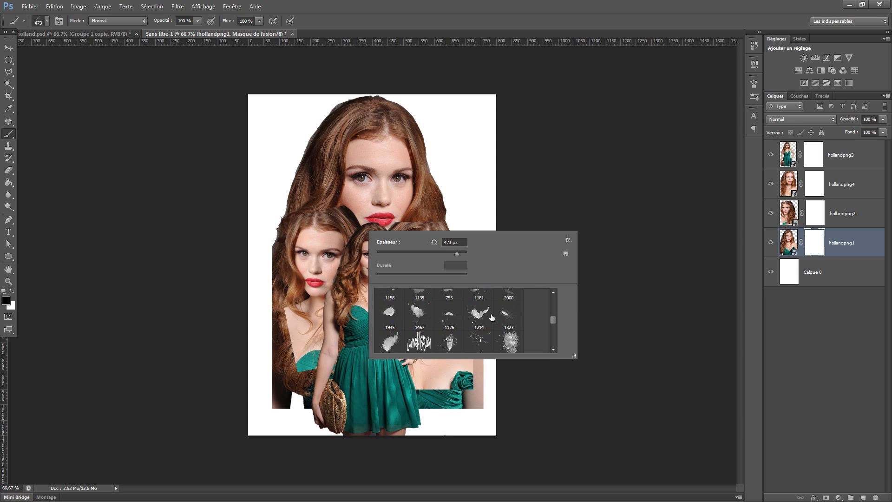
scroll(475, 329, down, 3)
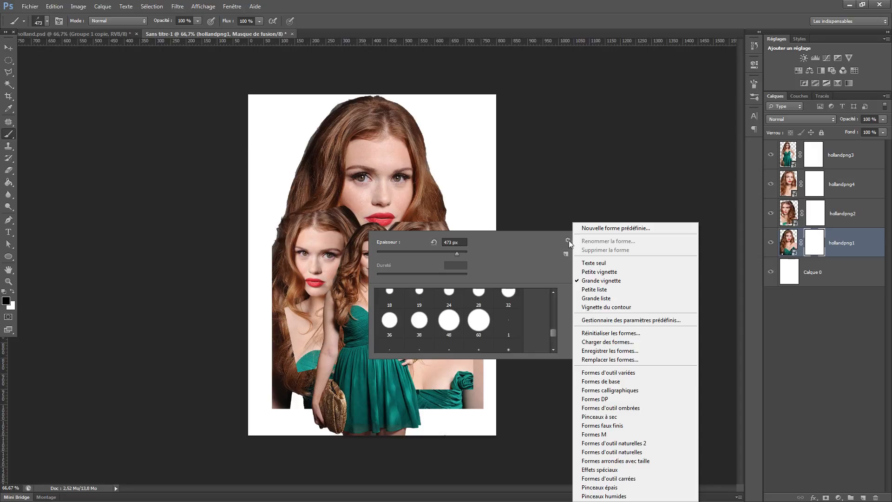
click(510, 255)
scroll(446, 327, down, 3)
click(447, 328)
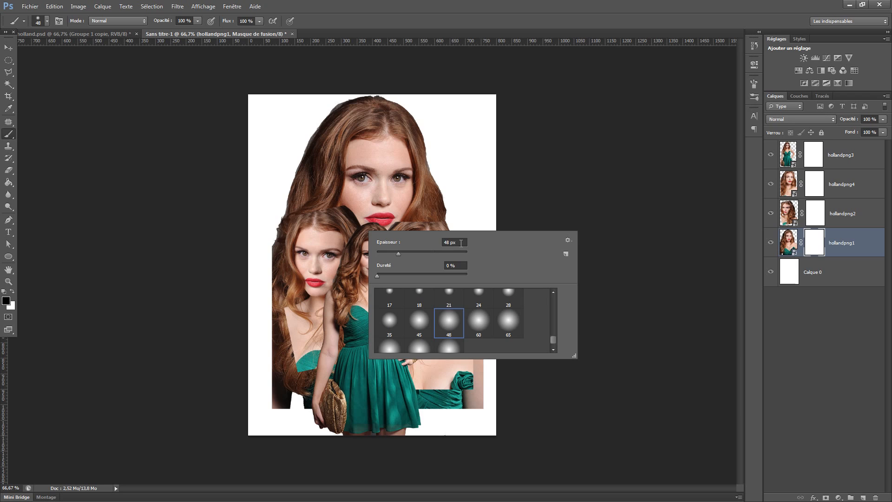
click(463, 8)
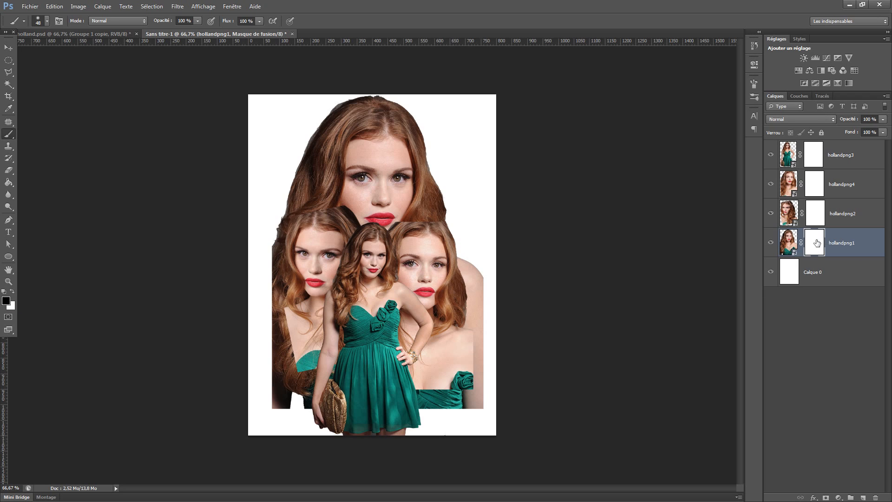
Step: Paint black on the hollandpng1 mask along the large portrait's hair, shoulders and side edges to soften its outline
click(782, 248)
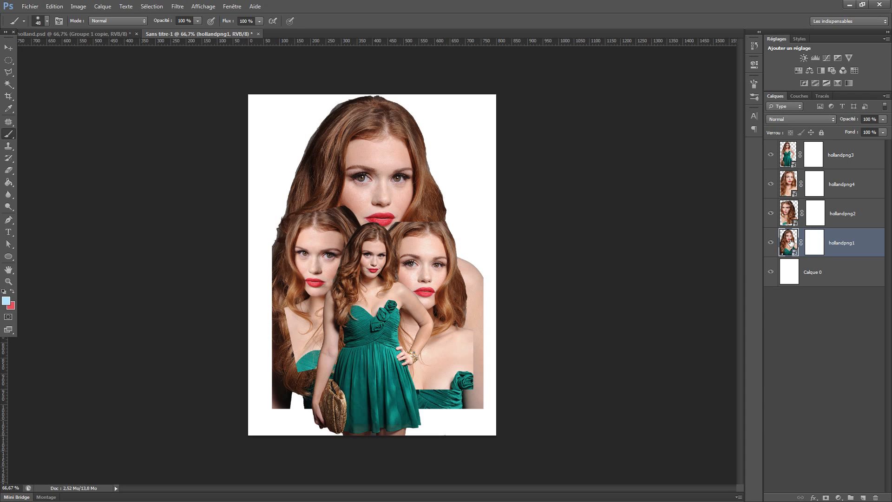
click(814, 242)
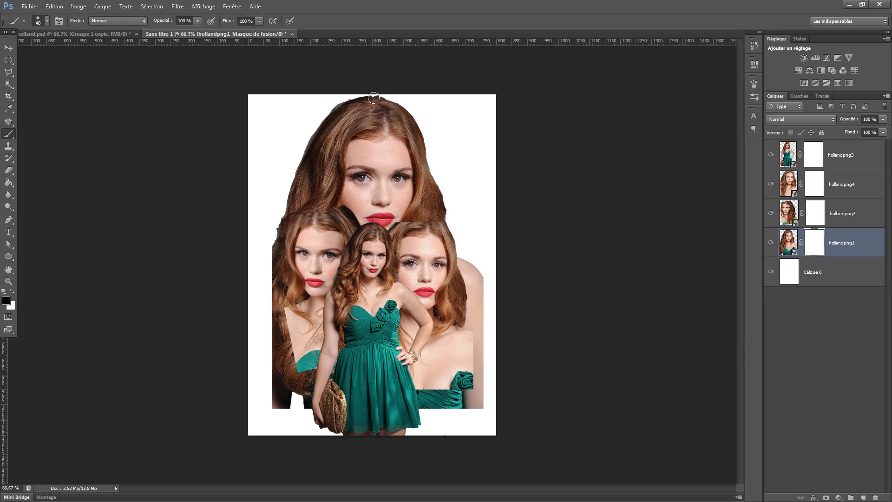
mouse_move(374, 96)
mouse_down()
mouse_move(413, 115)
mouse_move(436, 175)
mouse_up()
mouse_move(412, 113)
mouse_down()
mouse_move(445, 201)
mouse_move(449, 250)
mouse_move(480, 276)
mouse_move(485, 319)
mouse_move(472, 260)
mouse_move(494, 285)
mouse_move(472, 305)
mouse_move(486, 326)
mouse_move(480, 423)
mouse_move(481, 325)
mouse_up()
mouse_move(272, 411)
mouse_down()
mouse_move(270, 236)
mouse_move(265, 381)
mouse_up()
mouse_move(370, 82)
mouse_down()
mouse_move(367, 97)
mouse_move(346, 99)
mouse_move(305, 148)
mouse_move(265, 249)
mouse_move(273, 241)
mouse_up()
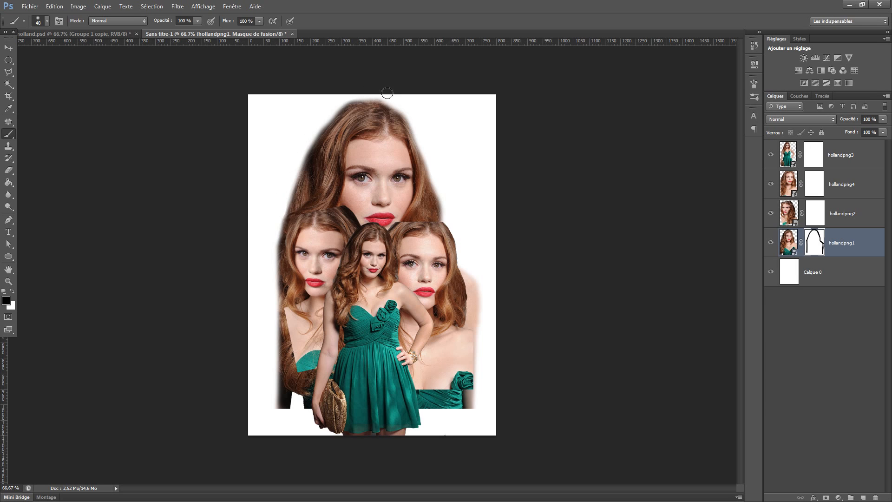
Step: Mask out the outer hair edge and lower body of the hollandpng2 portrait with black brush strokes
click(810, 216)
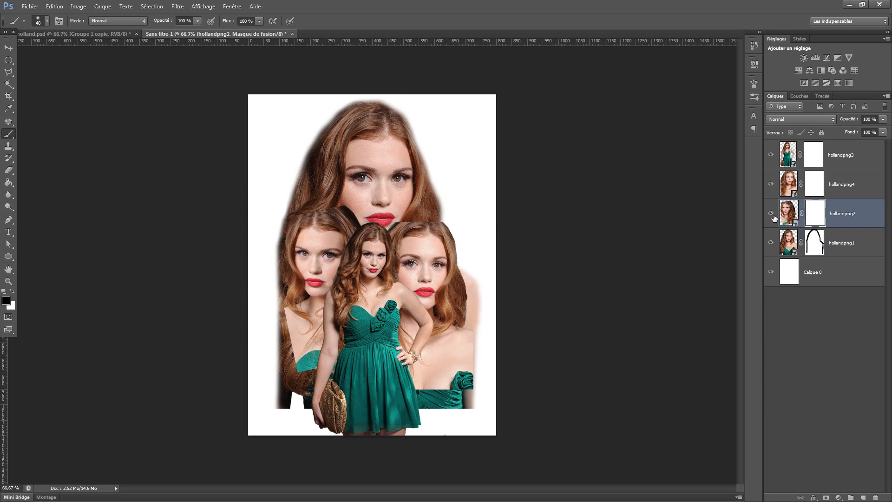
drag(349, 207, 358, 229)
mouse_move(311, 209)
mouse_down()
mouse_move(277, 246)
mouse_move(298, 208)
mouse_move(282, 255)
mouse_move(284, 316)
mouse_move(299, 354)
mouse_move(354, 366)
mouse_move(312, 370)
mouse_move(329, 374)
mouse_move(298, 366)
mouse_move(337, 359)
mouse_move(290, 346)
mouse_move(276, 326)
mouse_move(308, 352)
mouse_move(292, 329)
mouse_move(404, 371)
mouse_move(353, 340)
mouse_move(311, 343)
mouse_move(286, 316)
mouse_up()
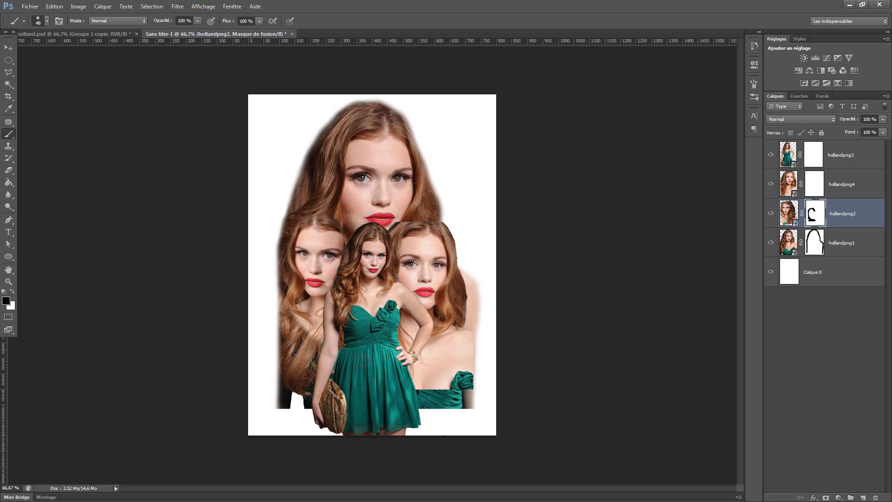
Step: Mask the hollandpng4 portrait's outer hair edge and lower chest in black, undoing strokes that do not fit
click(815, 191)
mouse_move(402, 218)
mouse_down()
mouse_move(448, 233)
mouse_move(467, 297)
mouse_up()
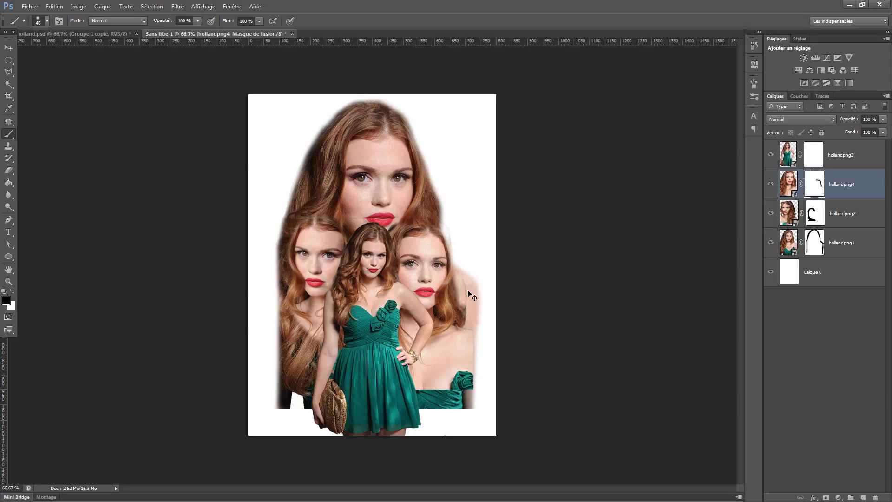
key(ctrl+z)
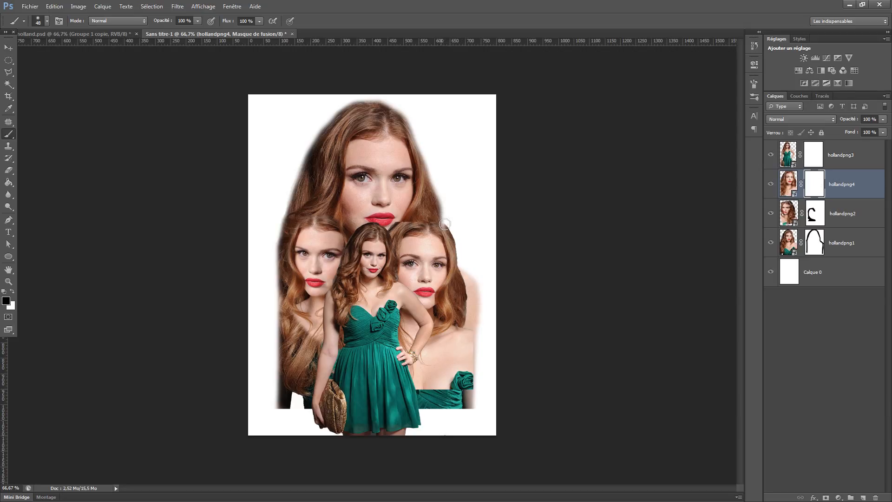
drag(454, 241, 463, 272)
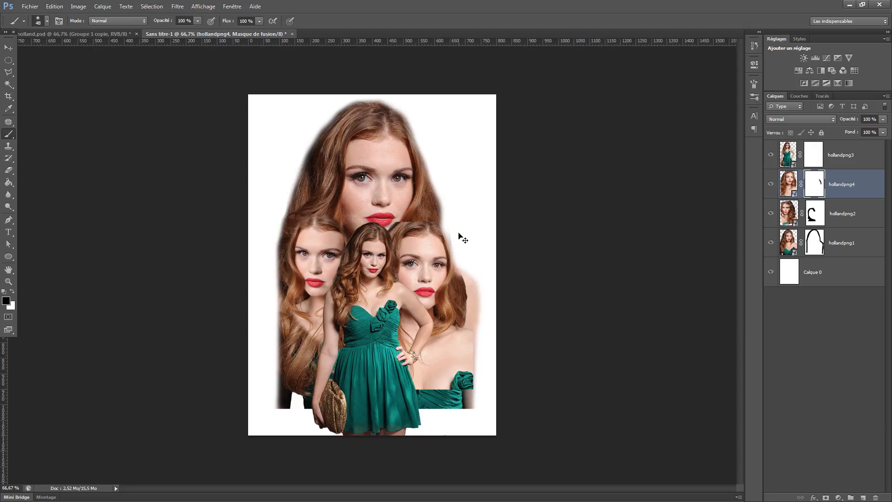
key(ctrl+z)
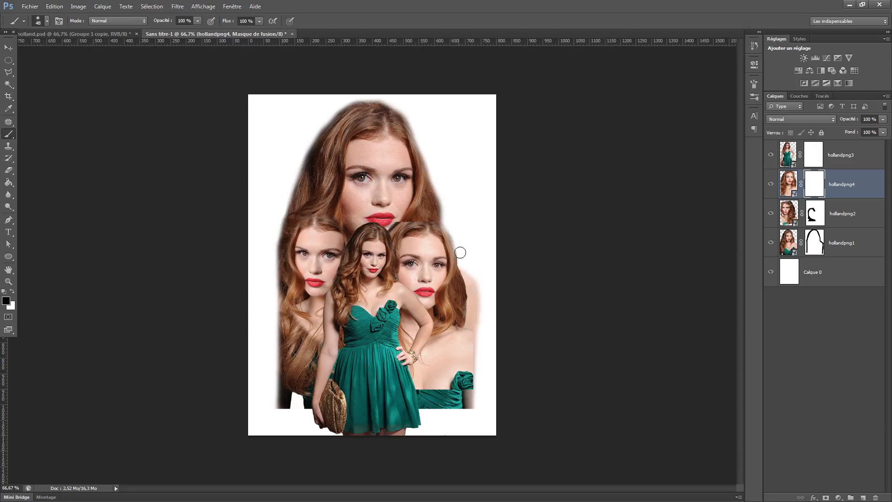
drag(462, 269, 467, 329)
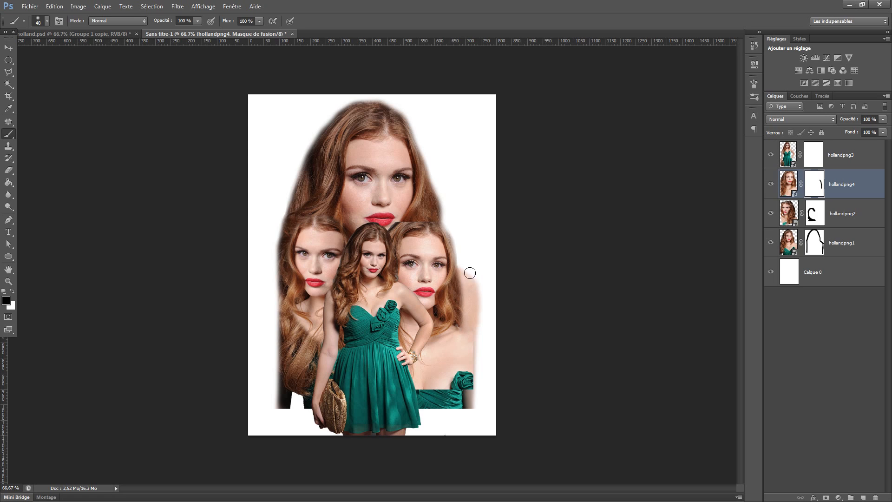
mouse_move(469, 277)
mouse_down()
mouse_move(439, 220)
mouse_move(390, 231)
mouse_up()
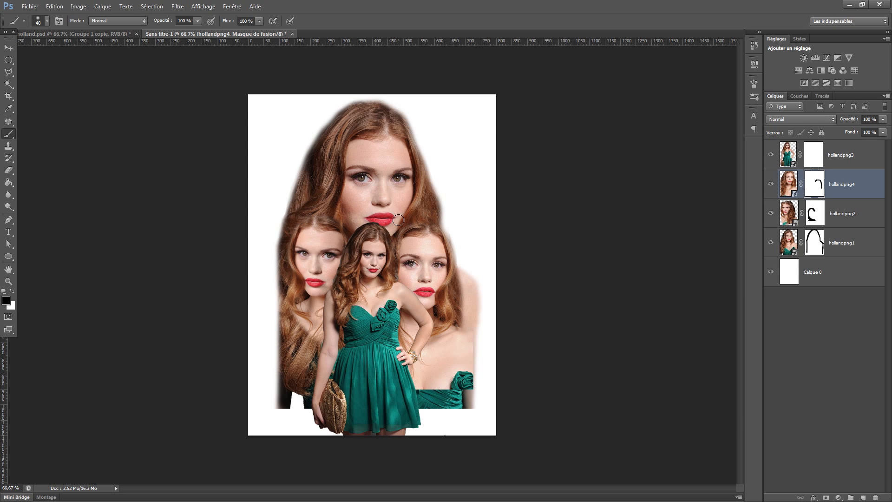
mouse_move(475, 385)
mouse_down()
mouse_move(417, 390)
mouse_move(456, 392)
mouse_move(476, 376)
mouse_move(464, 369)
mouse_move(470, 334)
mouse_move(446, 370)
mouse_move(408, 380)
mouse_up()
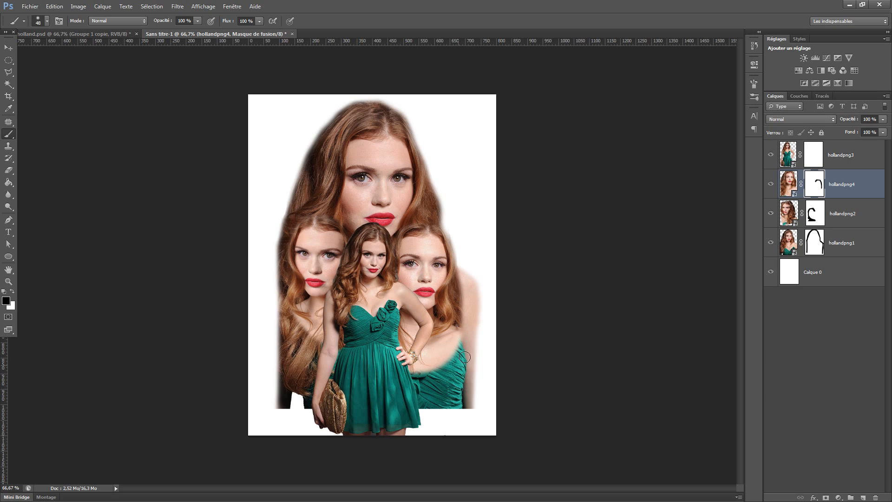
Step: Enlarge the brush to 147 px and paint out the lower body of the large portrait on the hollandpng1 mask
click(817, 242)
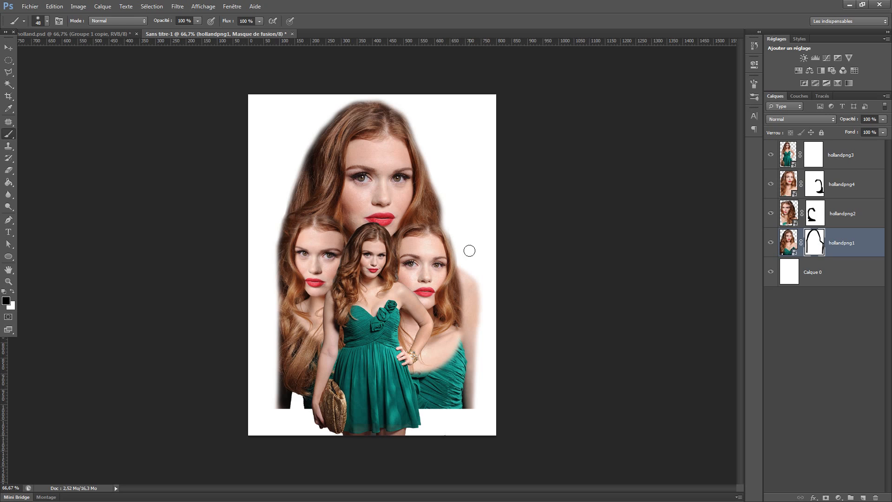
right_click(381, 250)
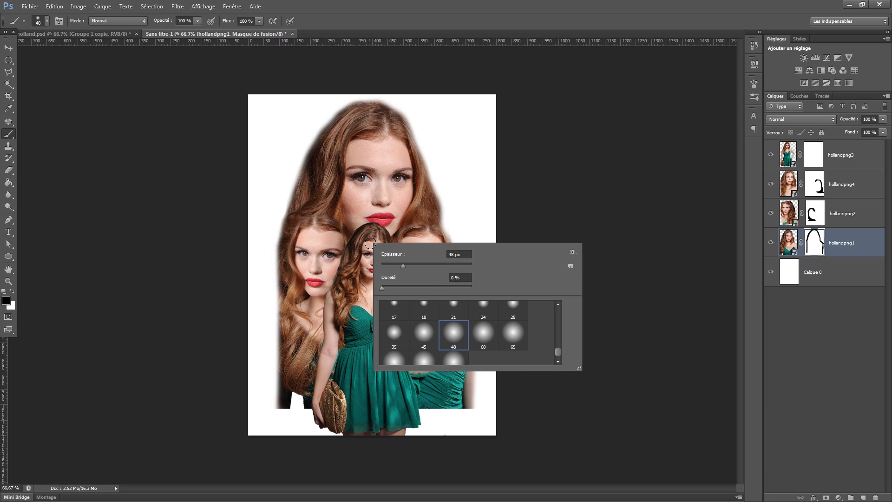
drag(406, 263, 438, 264)
click(254, 362)
mouse_move(267, 384)
mouse_down()
mouse_move(280, 367)
mouse_move(393, 384)
mouse_move(447, 350)
mouse_move(302, 383)
mouse_move(361, 408)
mouse_move(504, 352)
mouse_move(290, 389)
mouse_move(458, 373)
mouse_move(479, 290)
mouse_move(468, 255)
mouse_move(483, 359)
mouse_move(469, 414)
mouse_move(326, 414)
mouse_move(269, 386)
mouse_move(273, 326)
mouse_move(279, 349)
mouse_move(405, 382)
mouse_move(288, 354)
mouse_move(272, 336)
mouse_move(378, 372)
mouse_move(273, 321)
mouse_up()
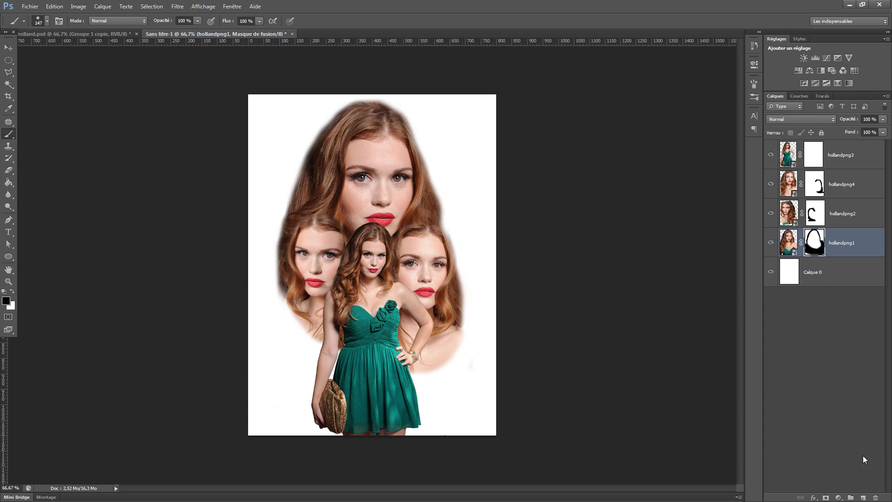
Step: Reduce the brush to 32 px, target the hollandpng2 mask and switch the painting colour to white
click(836, 185)
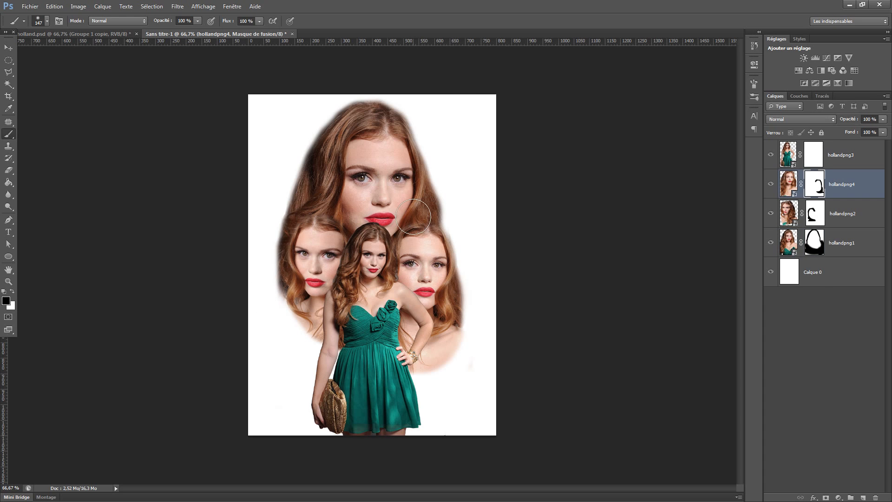
right_click(416, 216)
drag(439, 237, 439, 237)
key(alt+bracketleft)
key(alt+bracketleft)
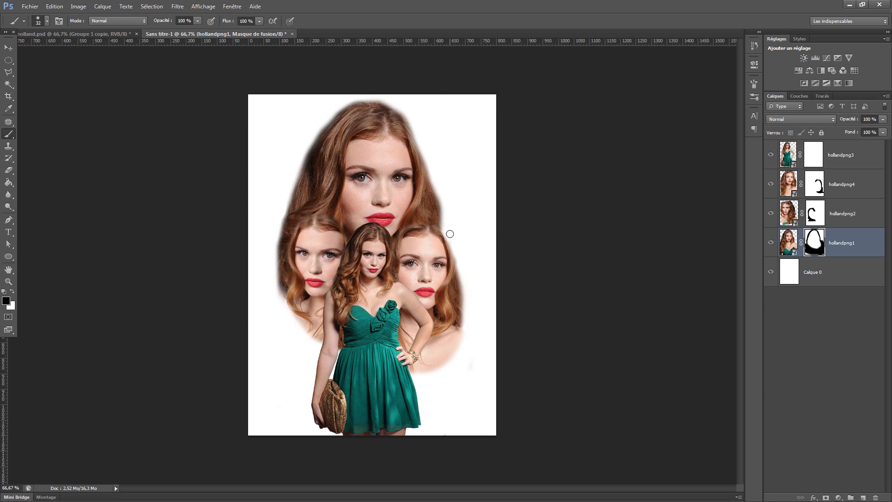
click(815, 219)
key(x)
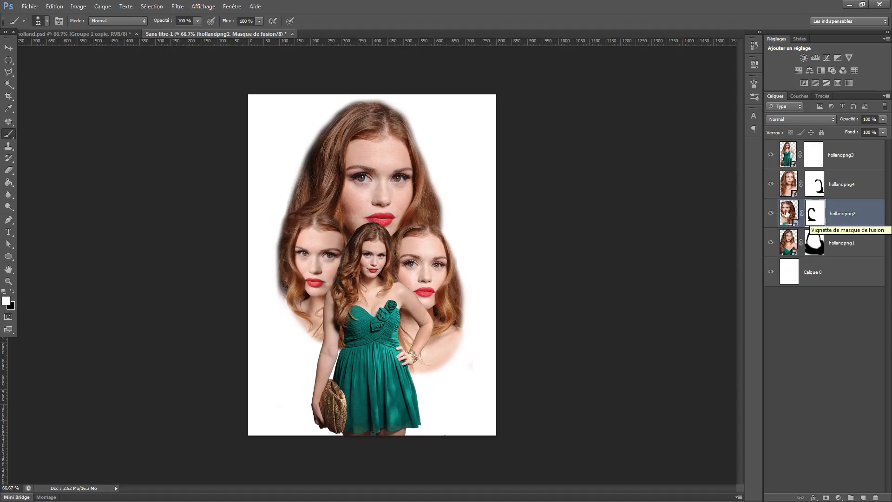
Step: Shift the hollandpng1, hollandpng2 and hollandpng4 layers together slightly to the right and down
click(871, 252)
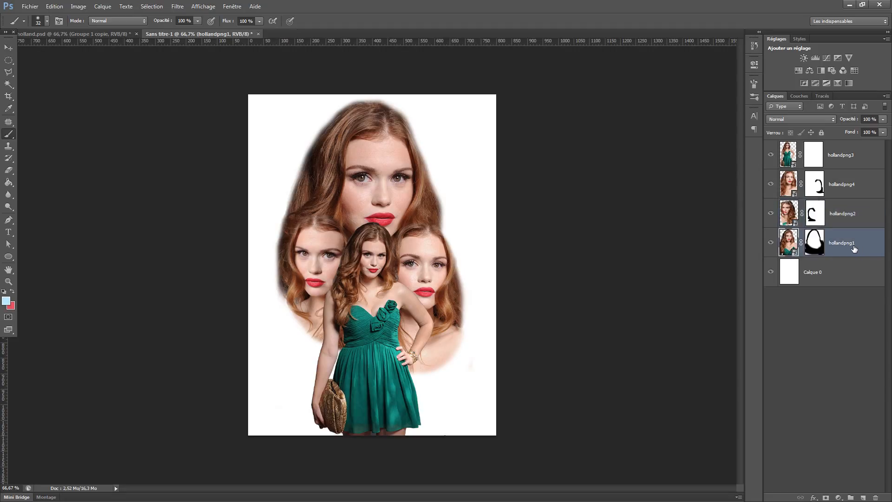
shift+click(856, 194)
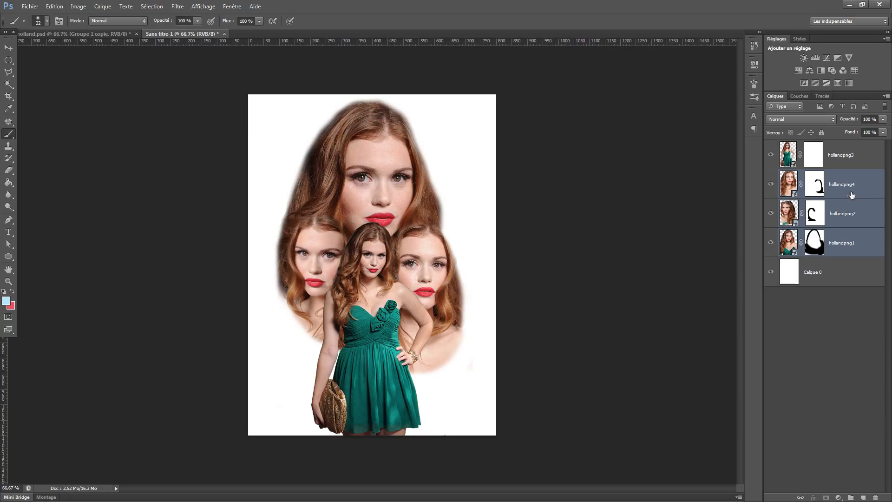
click(8, 47)
drag(338, 211, 342, 213)
Step: Move the hollandpng3 full figure slightly down and right to line it up with the portraits behind
click(863, 159)
drag(369, 334, 373, 339)
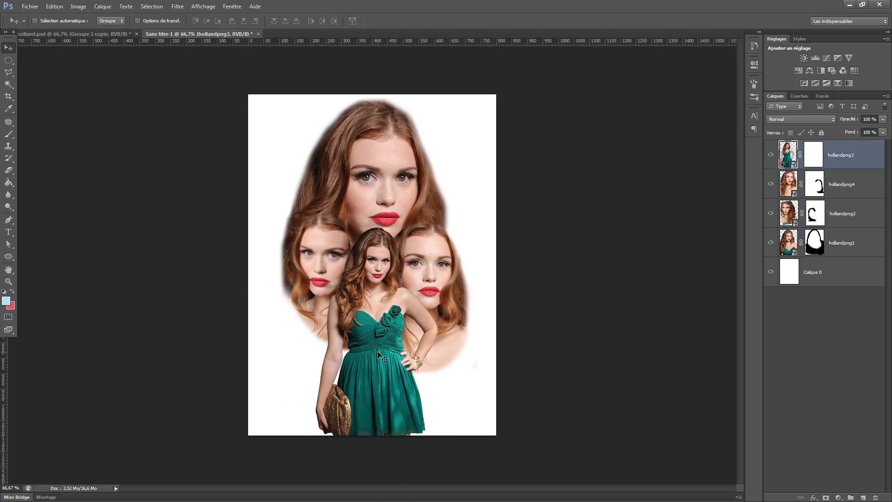
key(Right)
key(Right)
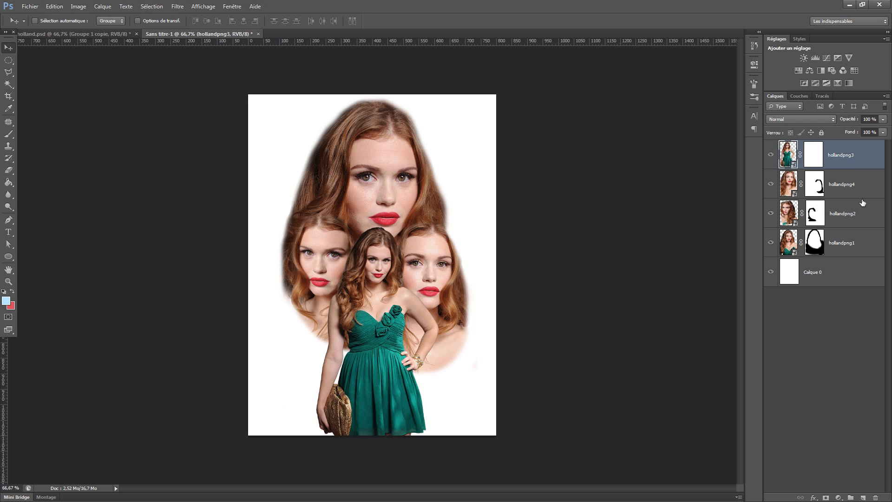
Step: Group the four portrait layers and toggle the group's visibility off and on to check it
shift+click(867, 248)
drag(864, 251, 851, 498)
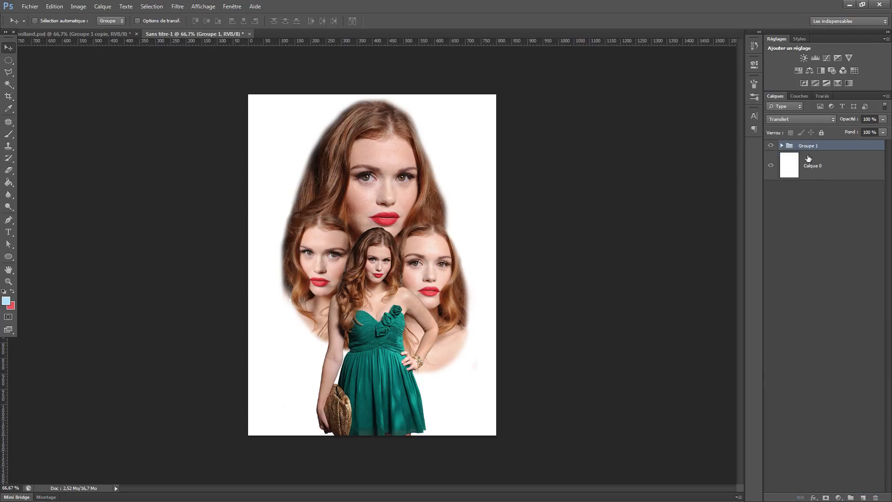
click(771, 146)
click(771, 146)
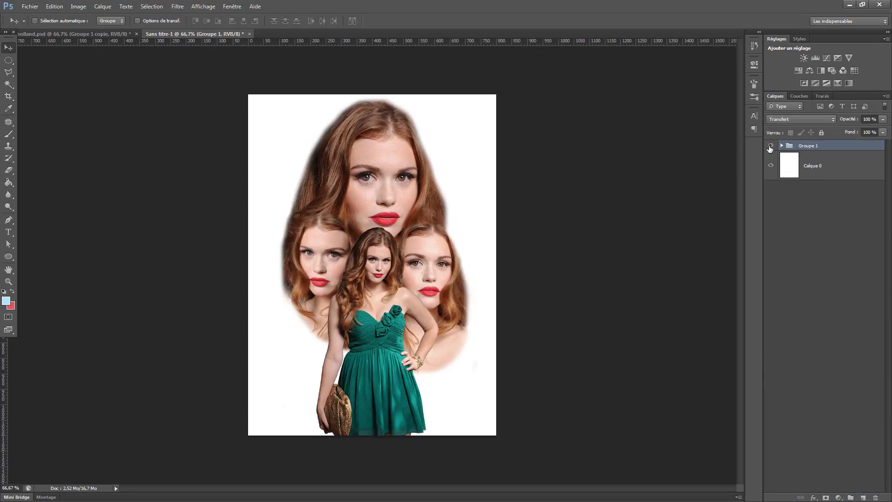
Step: Rename the portrait group as Personnage and add a layer mask to it
double_click(809, 146)
text(P)
key(Return)
click(826, 497)
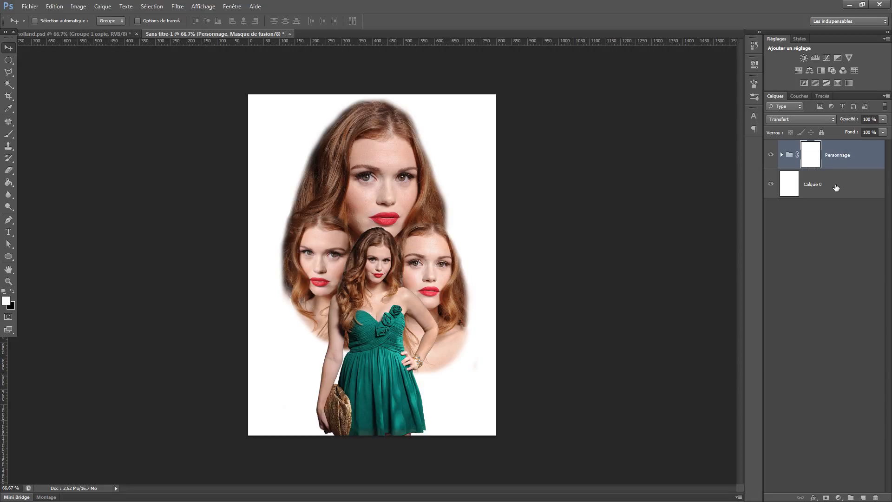
Step: Place the Old Texture image directly above the Calque 0 background layer, below the Personnage group
click(845, 192)
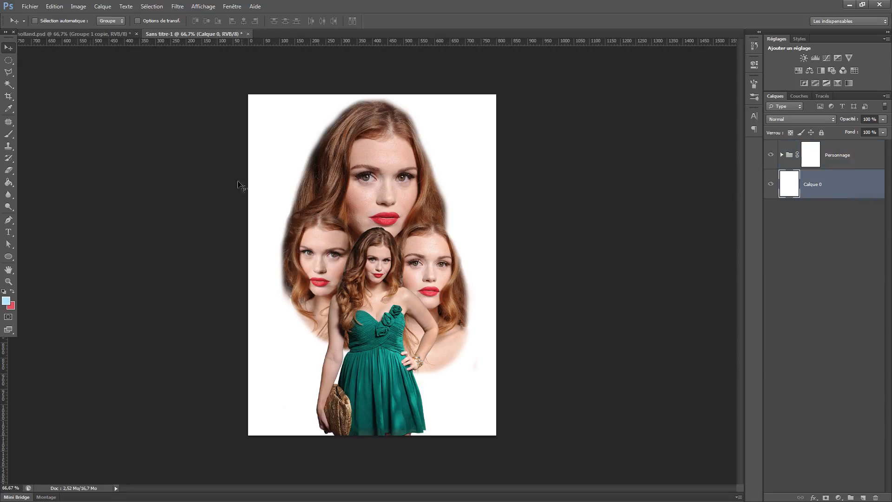
click(30, 6)
click(76, 157)
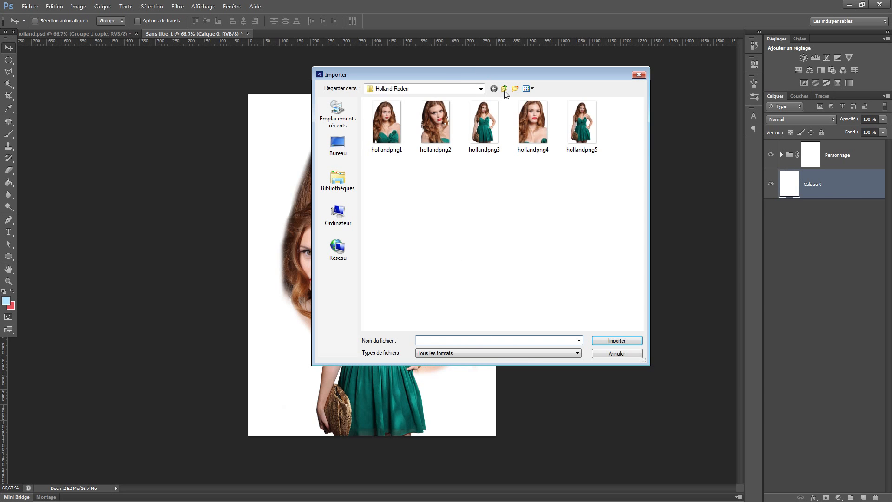
click(505, 89)
double_click(535, 192)
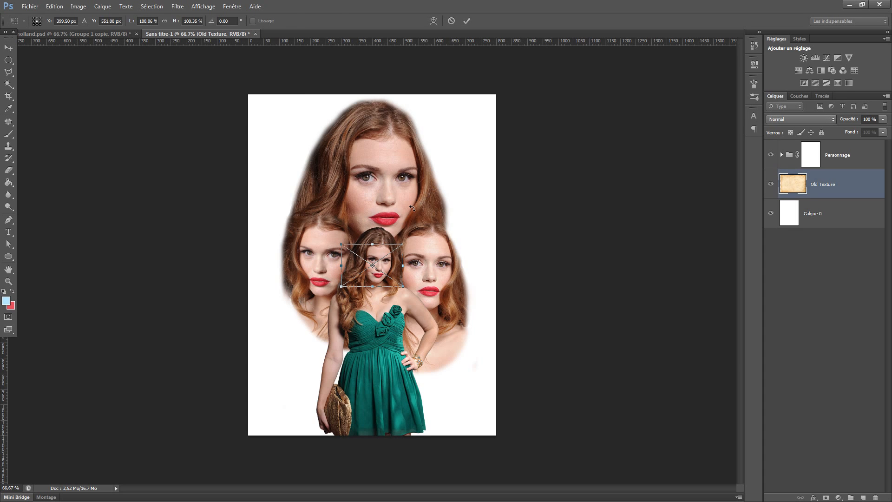
Step: Rotate the Old Texture image 90° clockwise and enlarge it from its centre to about 594% so it covers the whole canvas
right_click(398, 258)
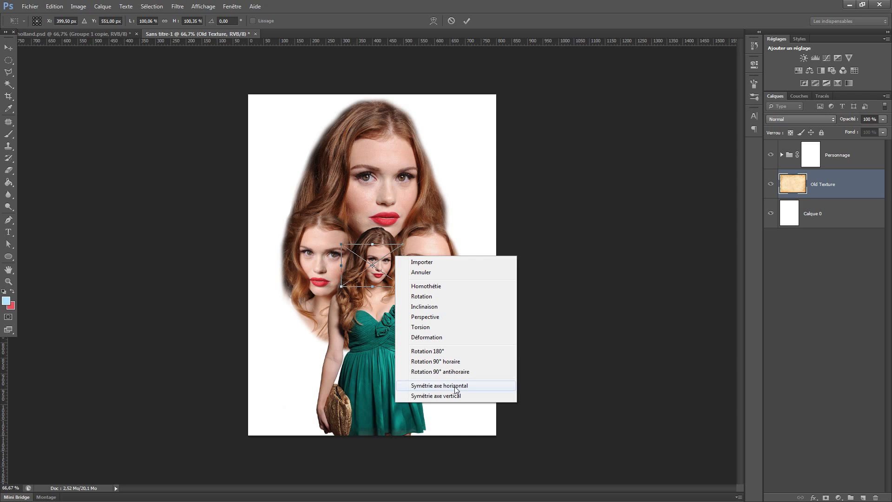
click(457, 364)
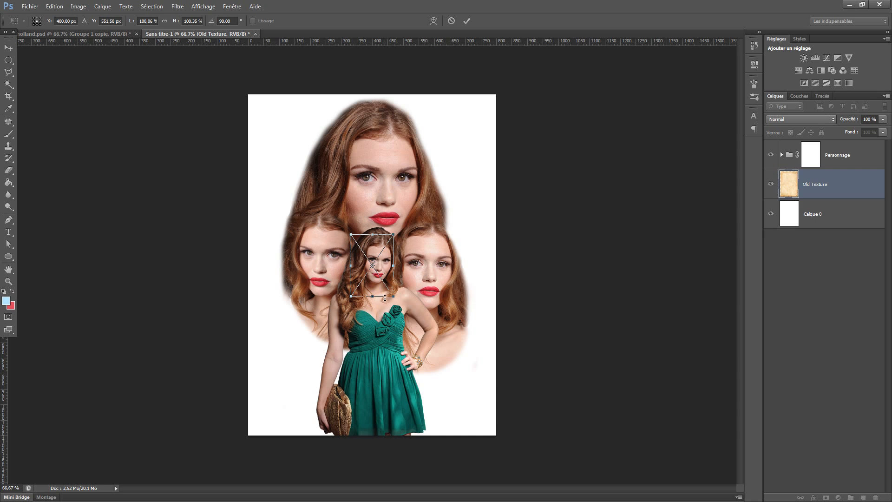
drag(393, 296, 541, 421)
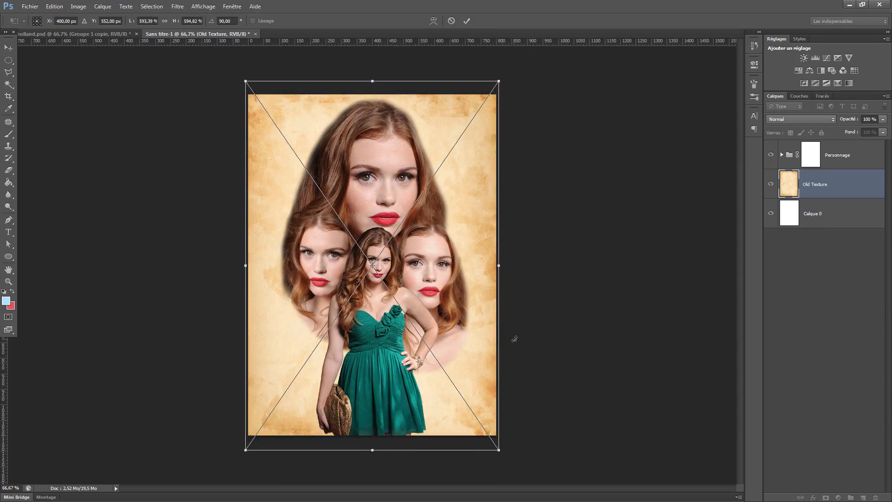
click(467, 20)
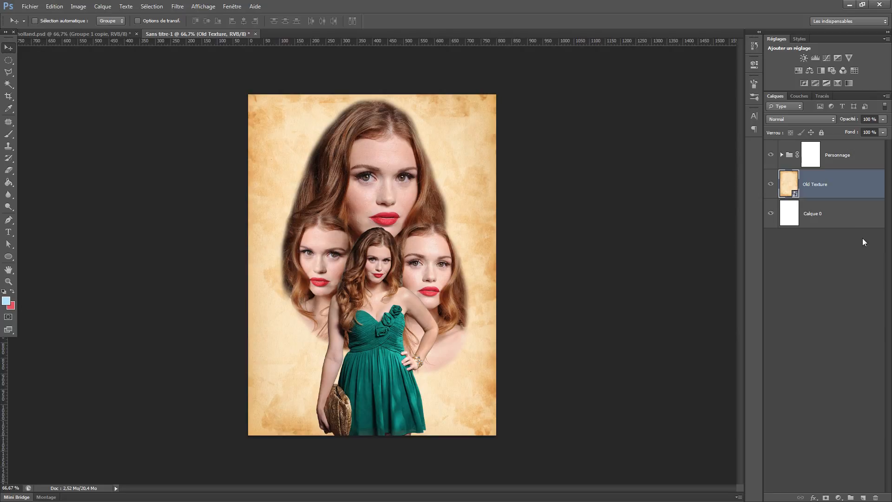
Step: Fill the Personnage group's layer mask with black to hide all the portraits
click(874, 162)
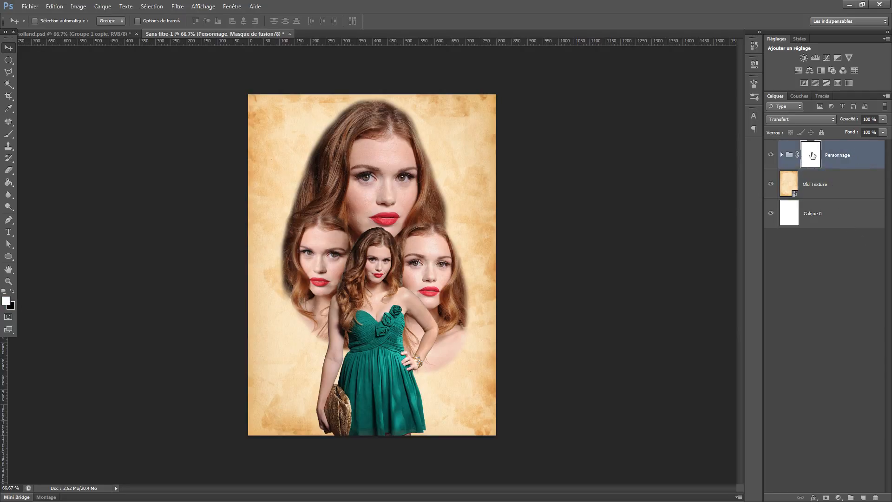
click(10, 182)
click(36, 191)
click(11, 291)
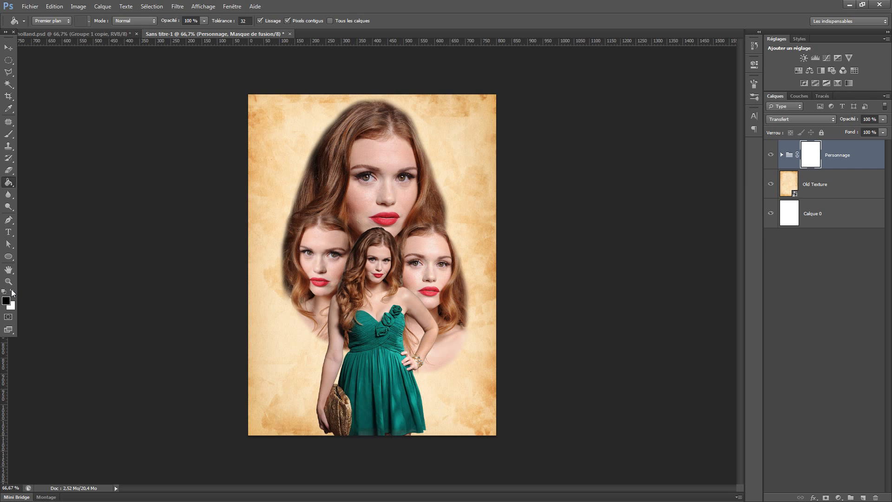
click(367, 247)
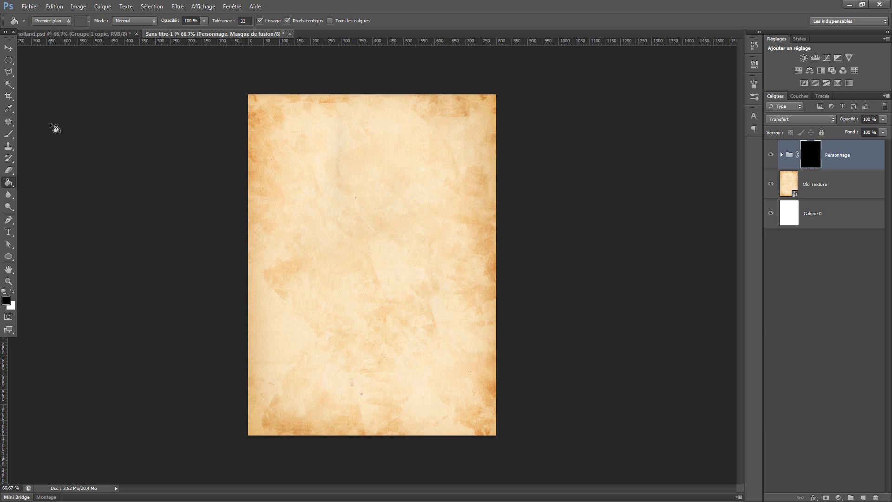
Step: Paint white on the Personnage mask with the 980 px textured stroke brush, working down the canvas to reveal the portraits
click(8, 134)
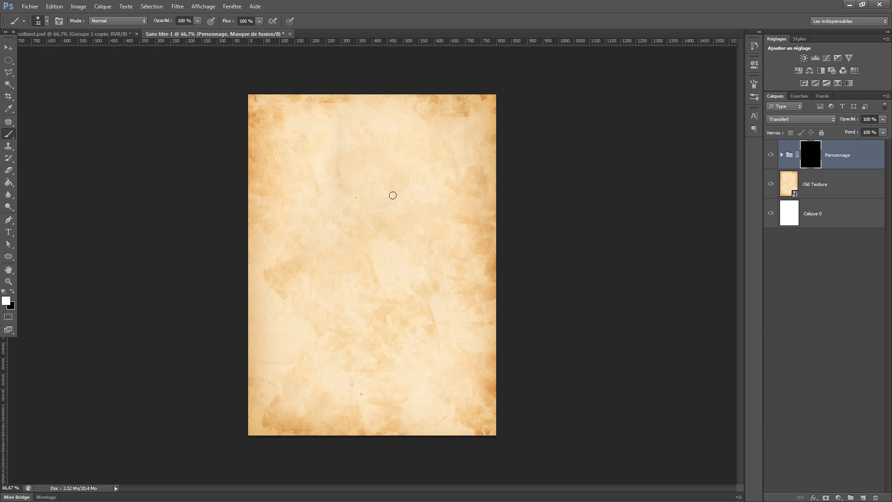
right_click(336, 199)
scroll(420, 285, up, 10)
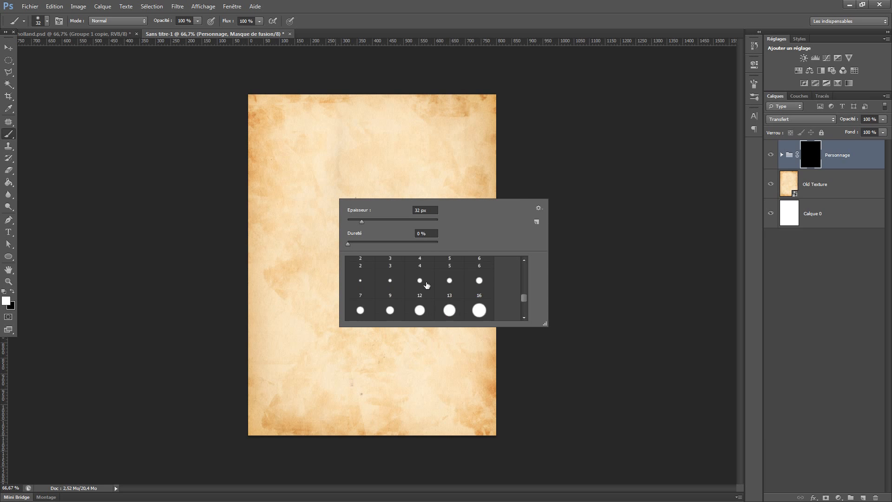
scroll(444, 292, down, 3)
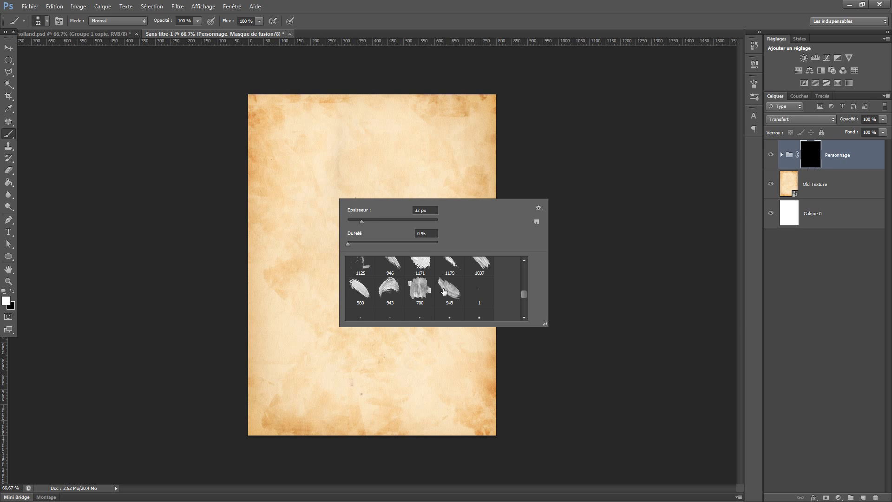
click(540, 209)
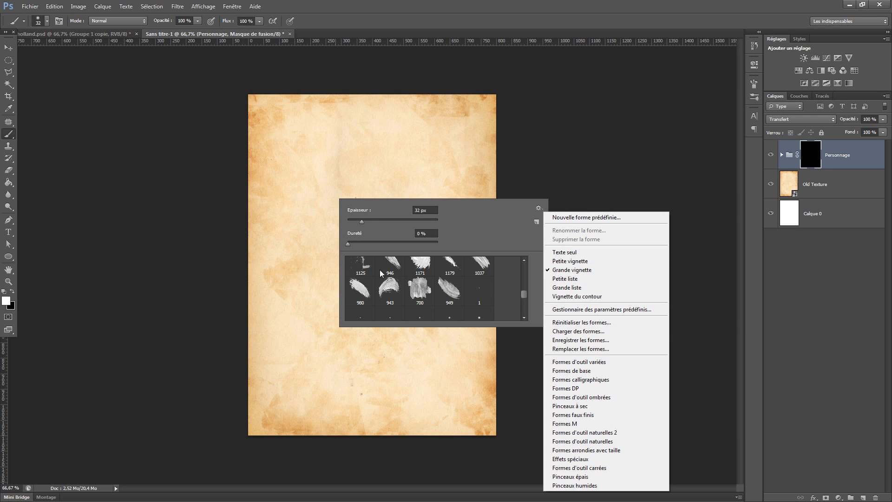
click(488, 220)
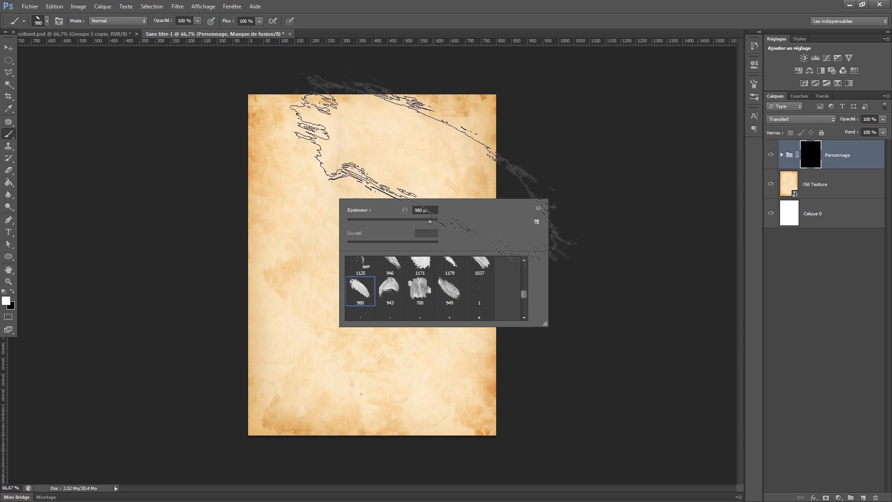
click(457, 11)
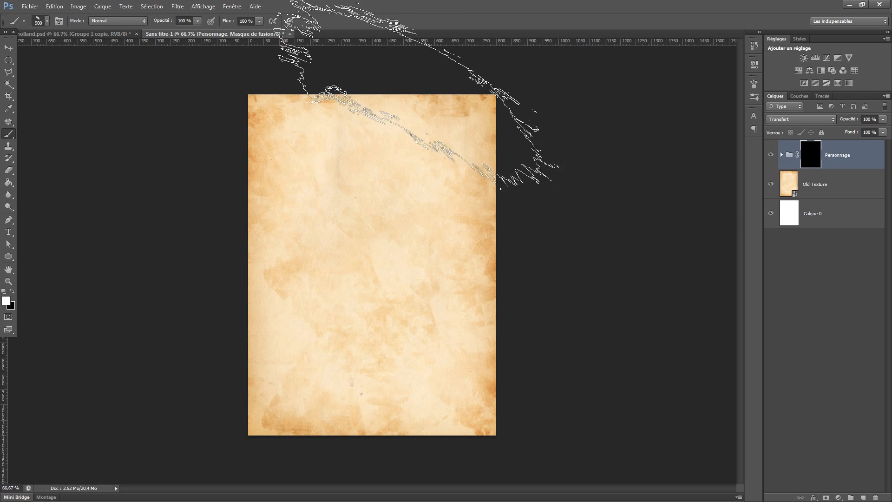
mouse_move(384, 186)
mouse_down()
mouse_move(368, 272)
mouse_move(371, 338)
mouse_up()
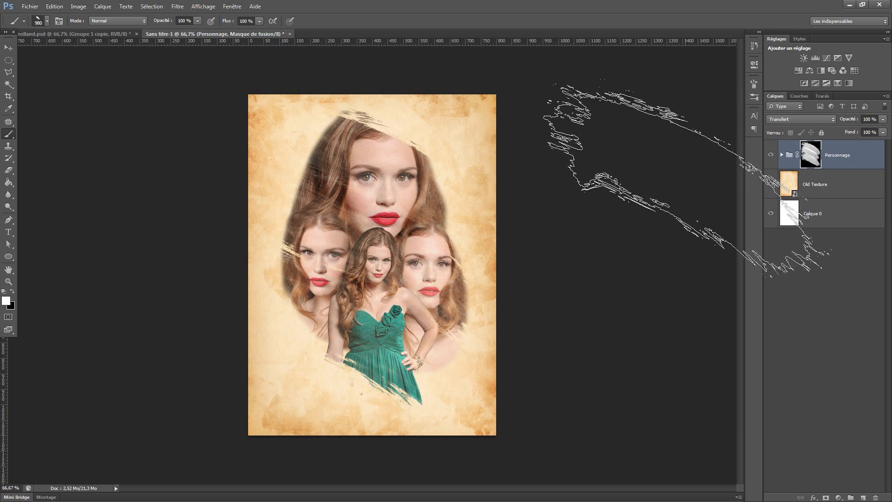
Step: With the 755 px splatter brush on the Personnage mask, hide the lower dress in black and reveal the large portrait's upper hair in white
right_click(386, 238)
scroll(479, 327, down, 3)
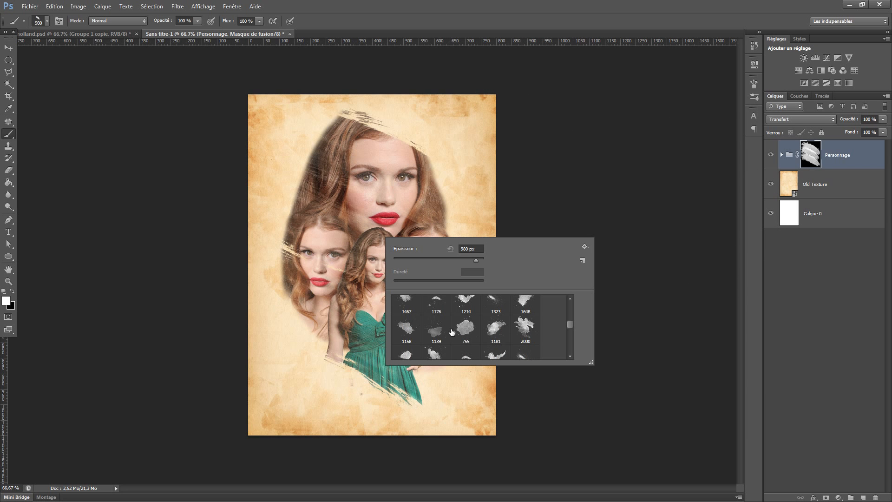
key(Return)
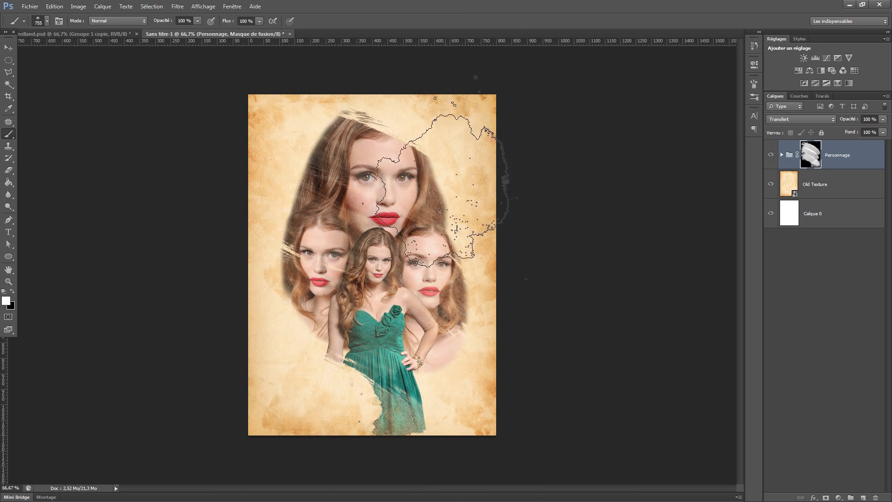
key(ctrl+z)
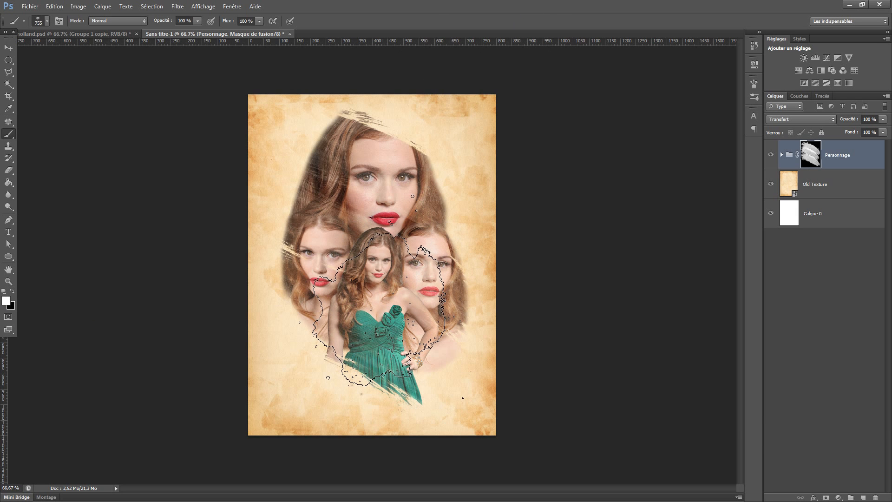
key(x)
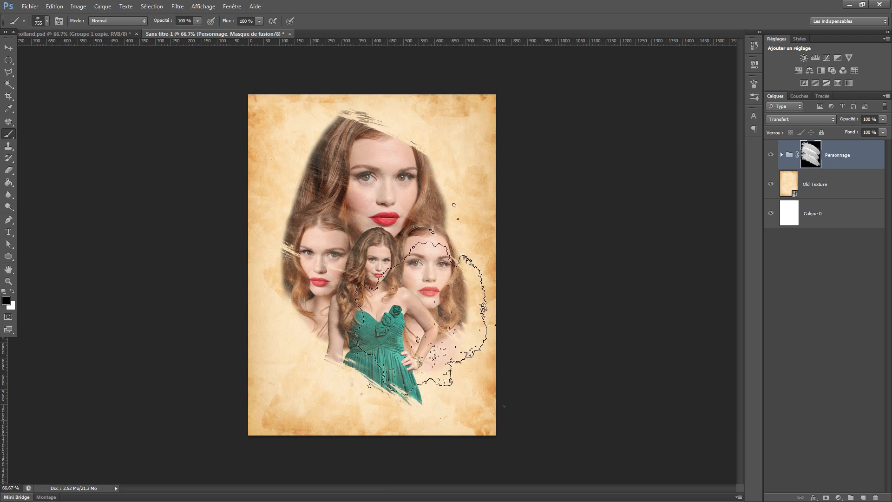
mouse_move(439, 393)
mouse_down()
mouse_move(486, 405)
mouse_move(400, 425)
mouse_move(313, 422)
mouse_move(328, 376)
mouse_up()
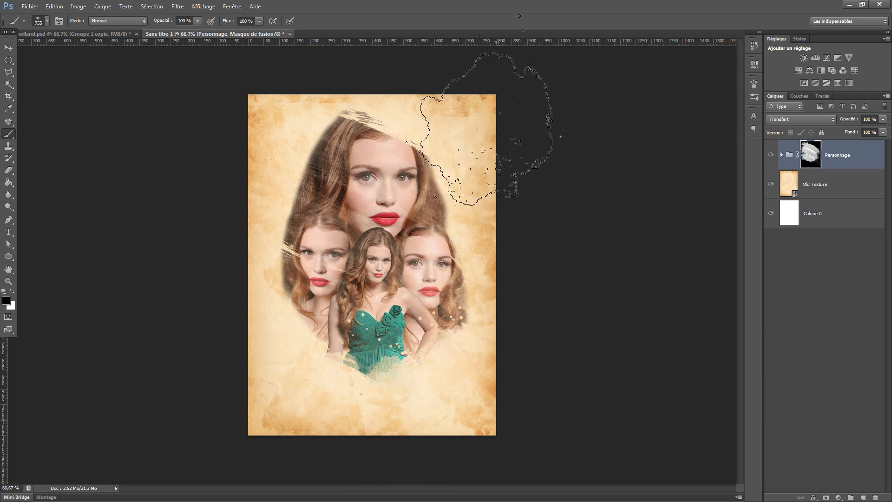
mouse_move(409, 100)
mouse_down()
mouse_move(291, 134)
mouse_move(274, 149)
mouse_move(228, 228)
mouse_up()
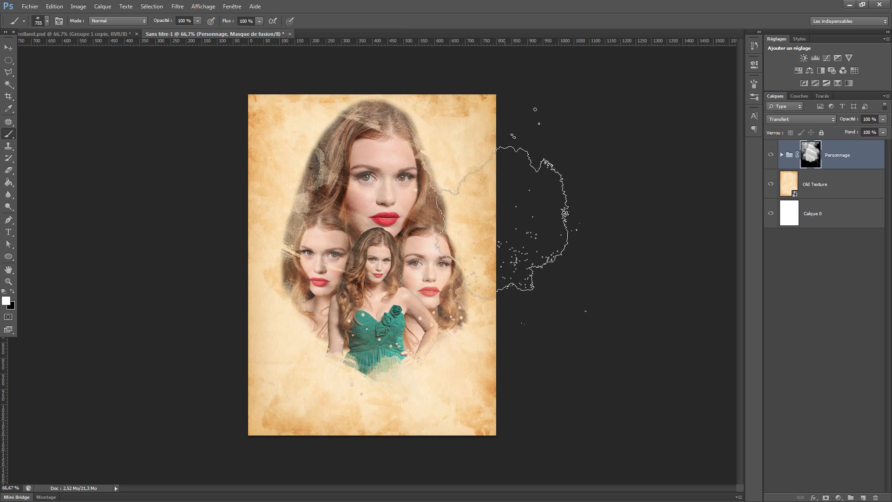
Step: Try a 432 px textured brush in black on the mask over the large portrait's hair on the left
key(x)
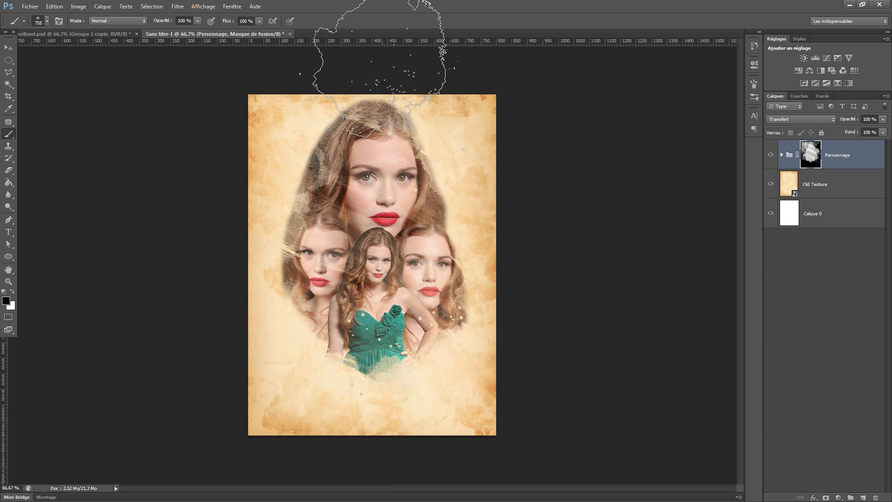
scroll(533, 245, down, 1)
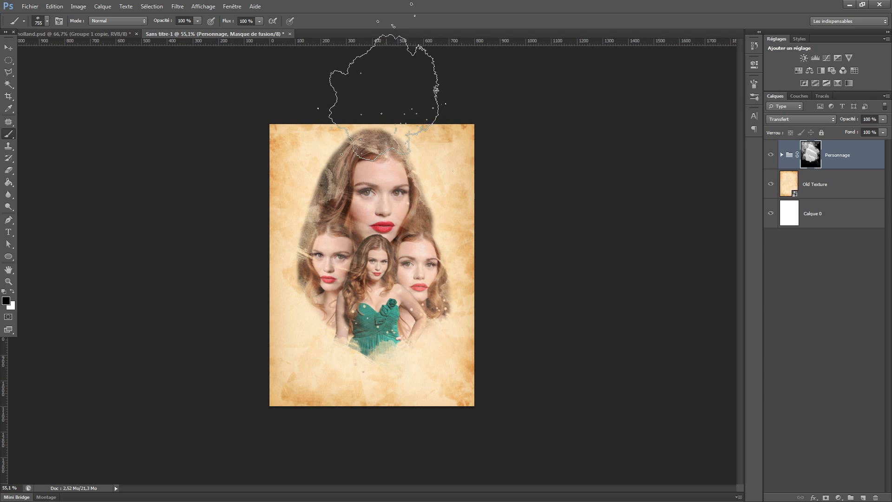
scroll(512, 242, up, 1)
right_click(389, 226)
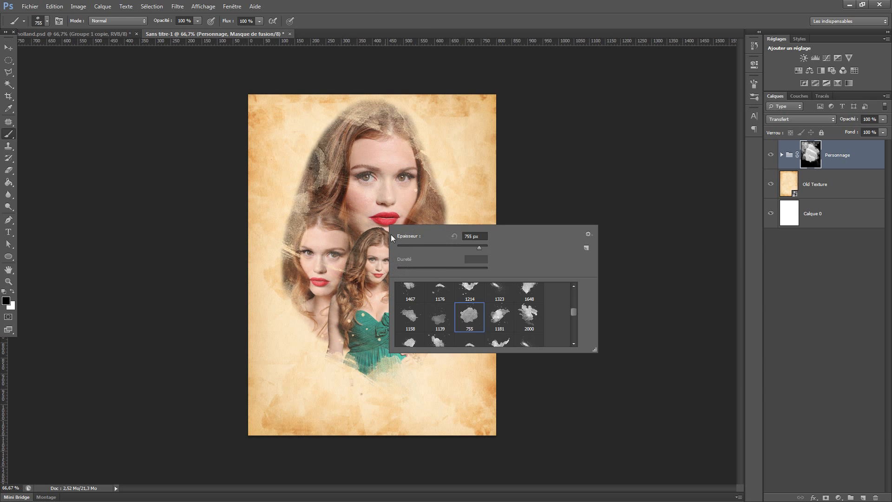
scroll(465, 306, up, 3)
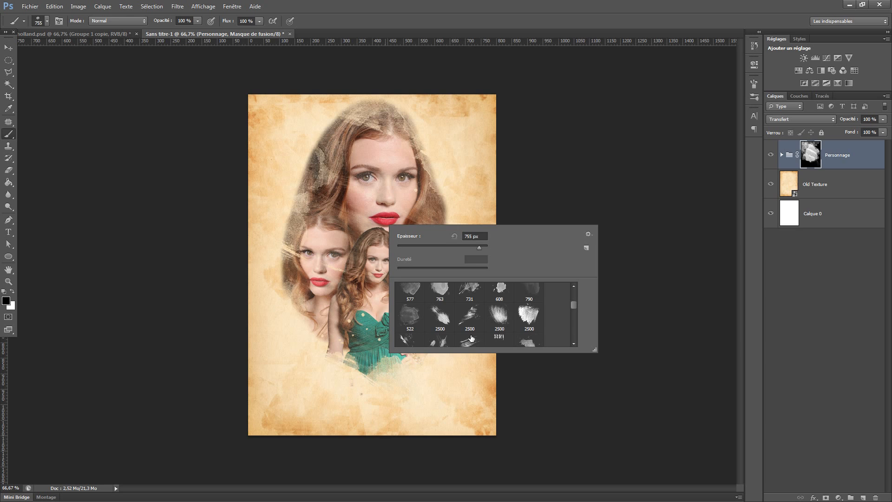
key(Return)
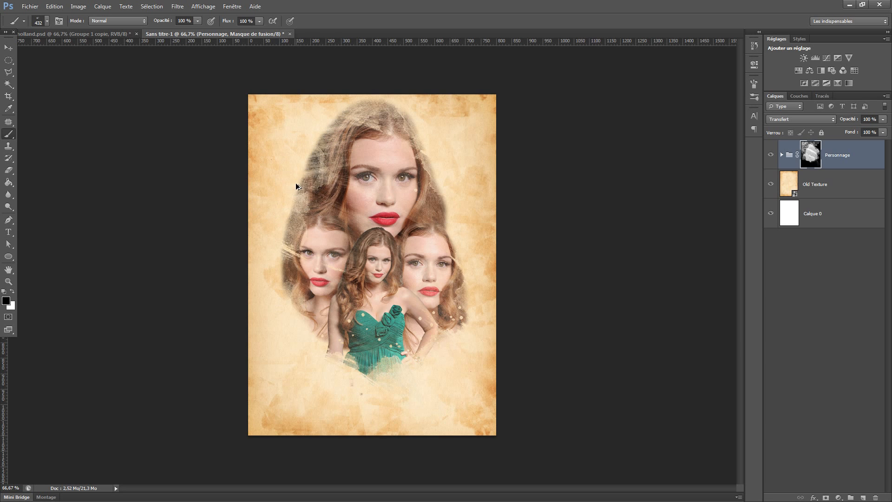
Step: Set the brush tip to a 1118 px streaked shape and rotate its angle to 76°
right_click(402, 227)
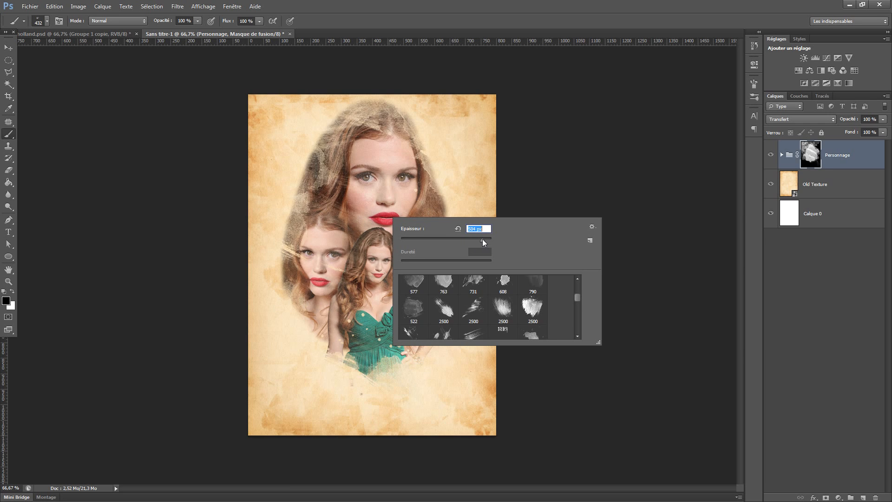
drag(483, 239, 483, 240)
click(753, 86)
mouse_move(729, 198)
mouse_down()
mouse_move(704, 181)
mouse_move(694, 186)
mouse_move(718, 184)
mouse_up()
click(244, 235)
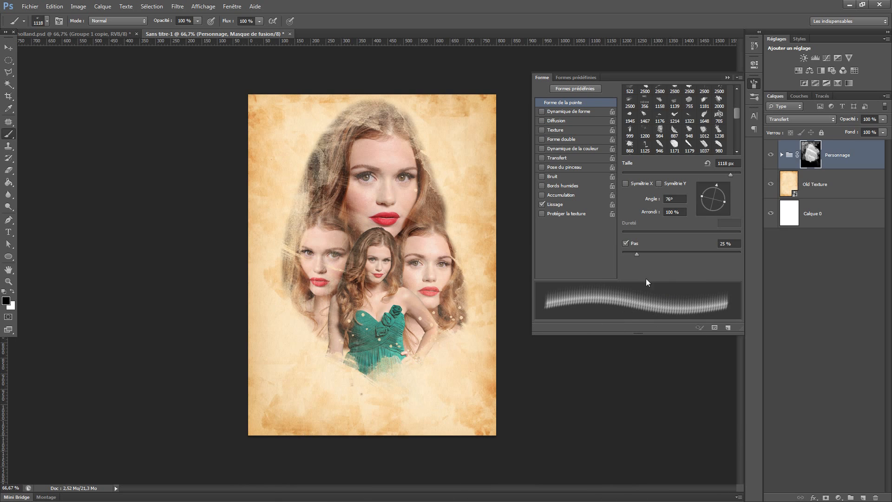
Step: Return to the Brush tool with white and paint vertical streaks on the Personnage mask over the hair on the left
key(w)
click(715, 82)
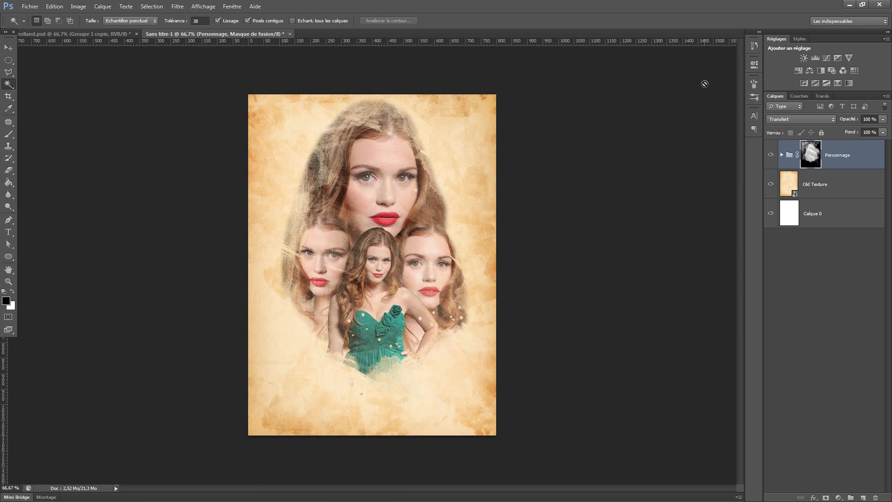
click(9, 134)
key(x)
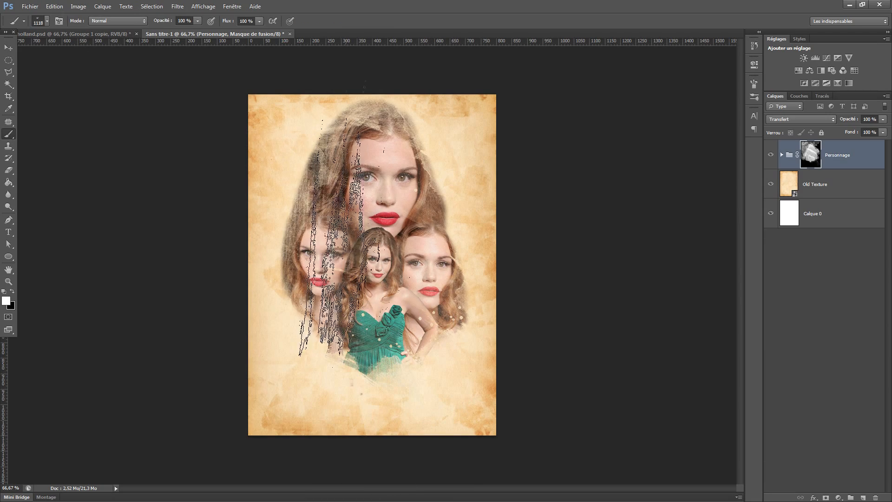
Step: Choose a 2500 px feathered brush tip, reduce it to 360 px and paint white on the Personnage mask over the large portrait's hair
right_click(517, 322)
scroll(534, 372, up, 4)
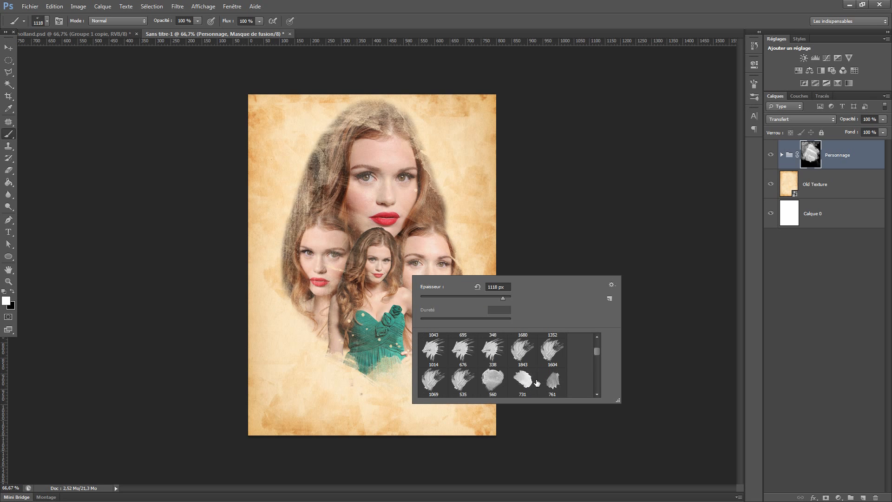
key(Escape)
key(bracketleft)
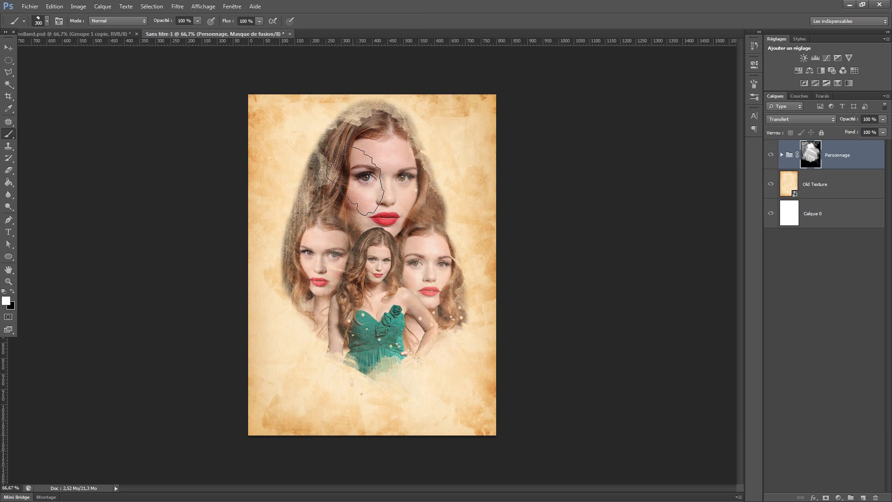
right_click(391, 211)
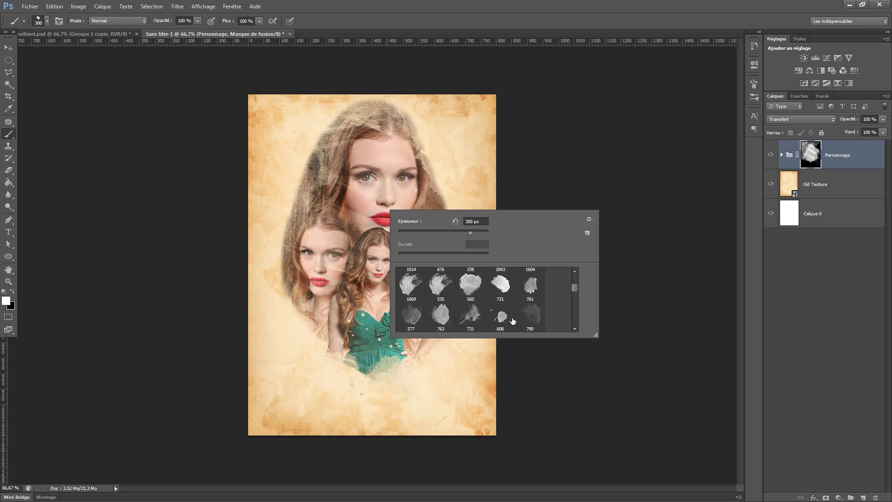
click(502, 290)
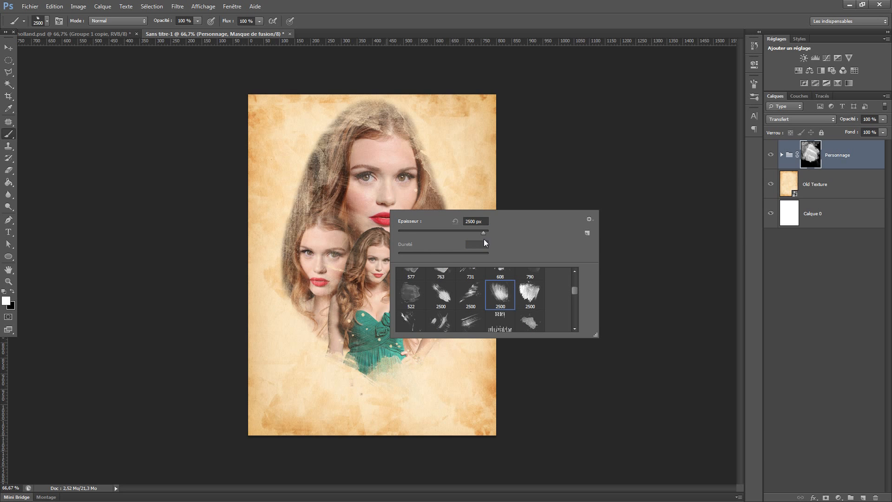
click(473, 231)
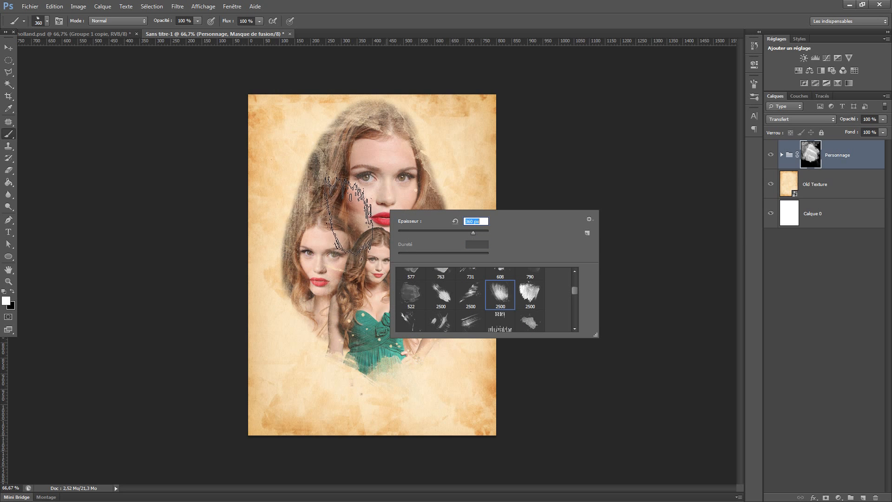
key(Return)
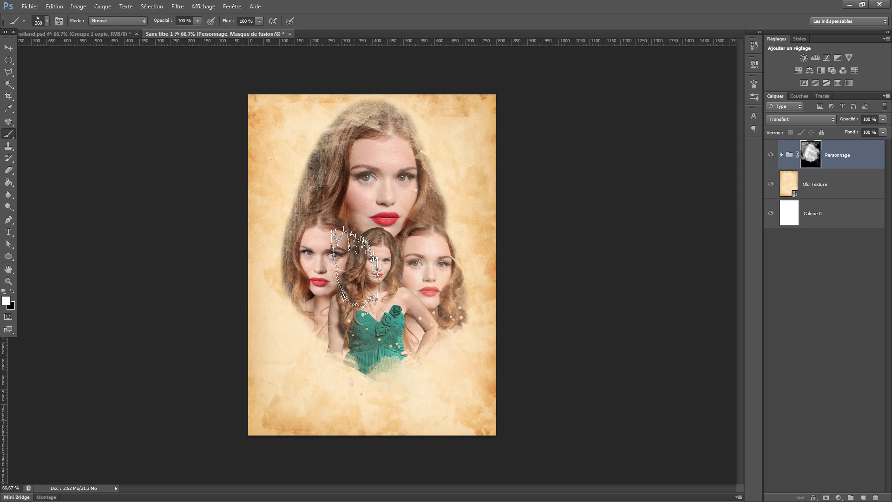
click(410, 175)
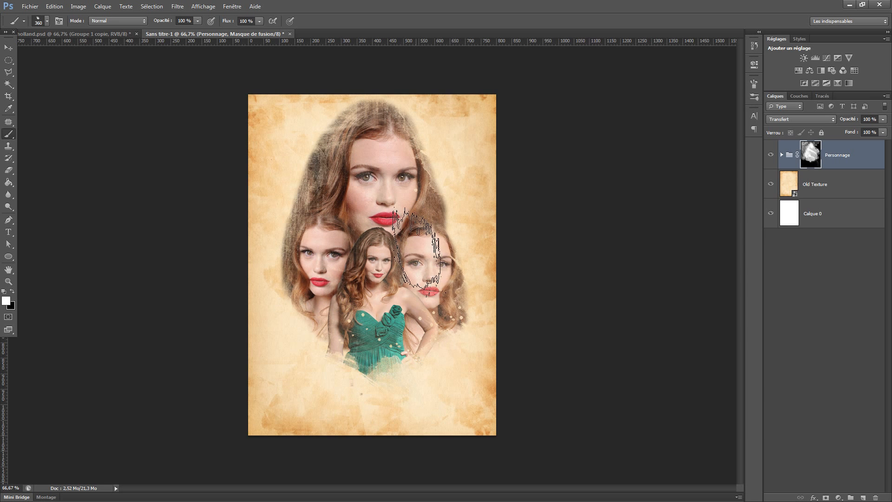
Step: Choose a 2500 px streaked brush tip and rotate its angle to 87° so the streaks run vertically
right_click(403, 272)
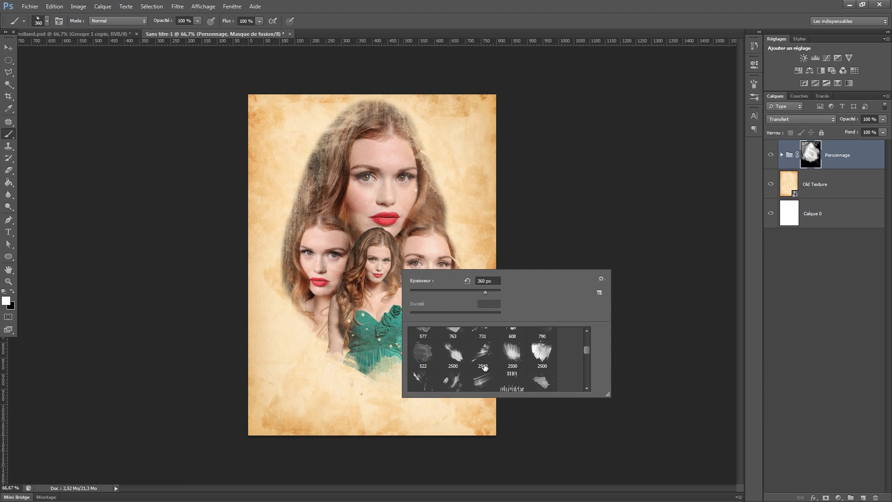
scroll(506, 358, down, 8)
scroll(517, 363, down, 2)
click(524, 358)
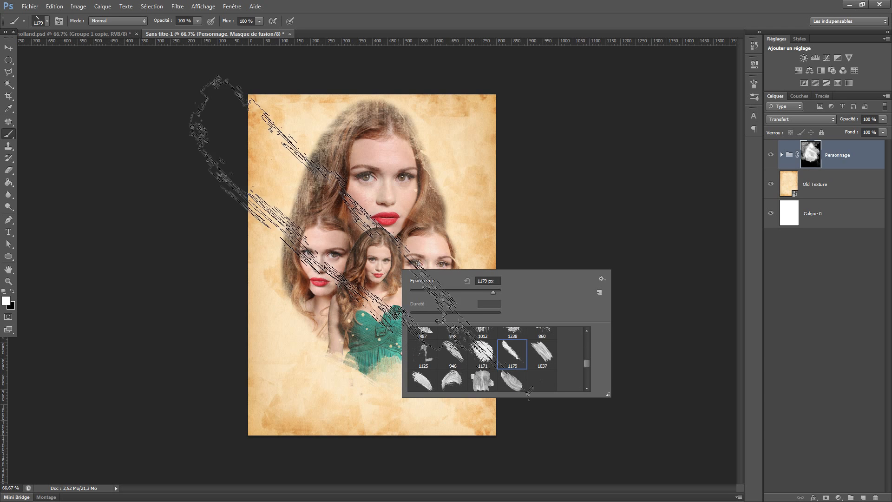
scroll(509, 367, up, 5)
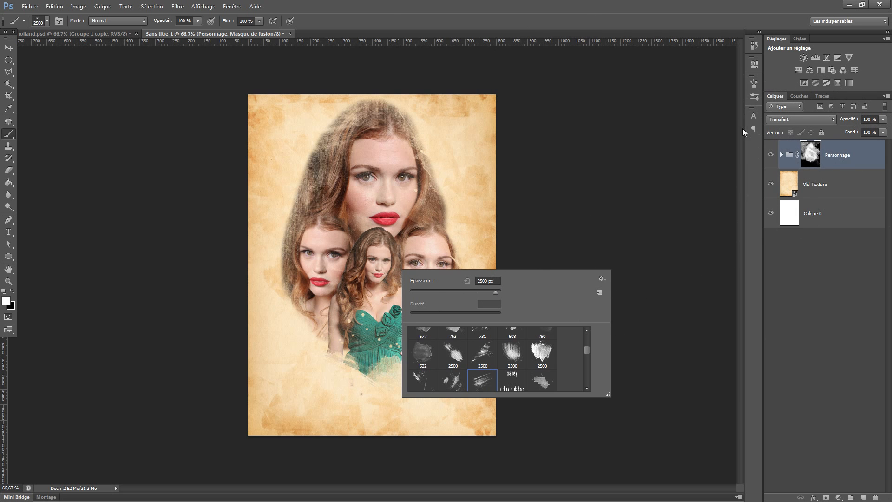
click(754, 86)
drag(725, 194, 716, 182)
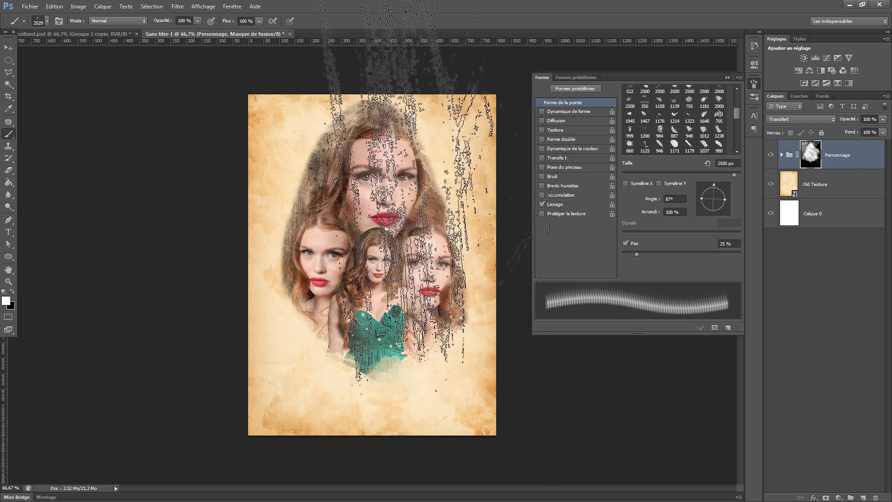
Step: Brush vertical streaks over the hair on the Personnage mask with the 2529 px tip, switching from white to black
key(ctrl+minus)
key(ctrl+minus)
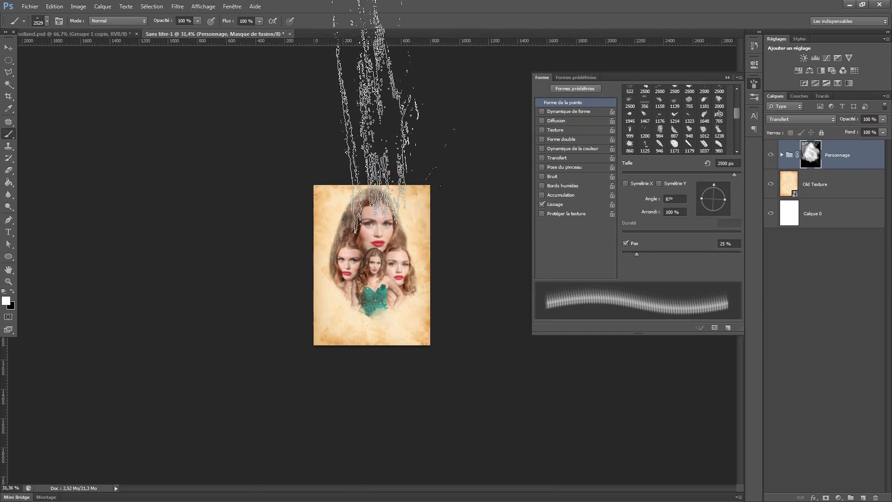
key(ctrl+plus)
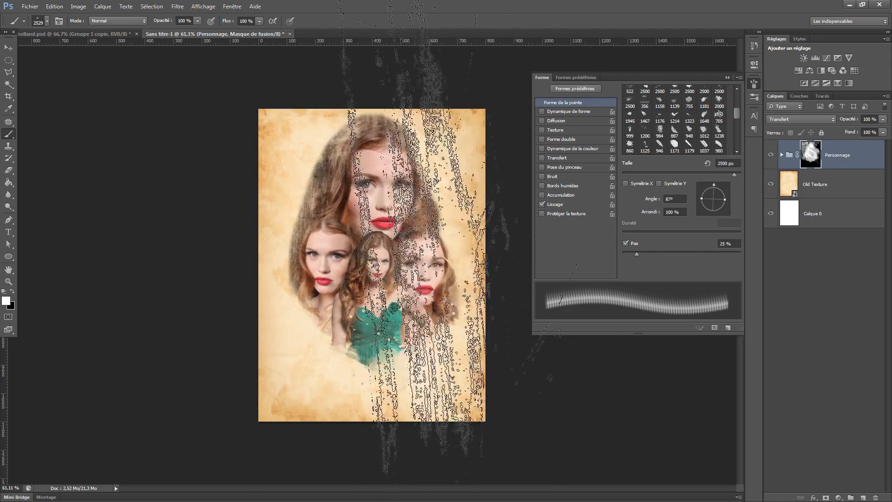
key(ctrl+minus)
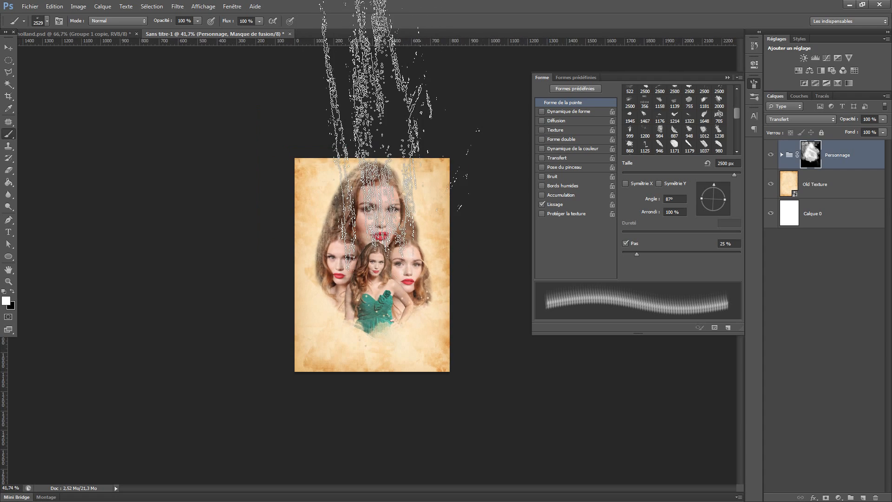
key(ctrl+minus)
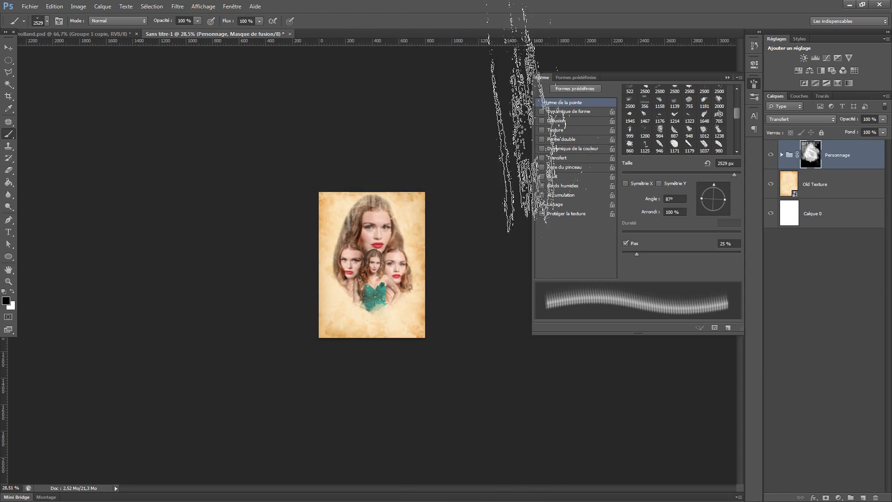
scroll(452, 228, up, 5)
scroll(481, 222, down, 2)
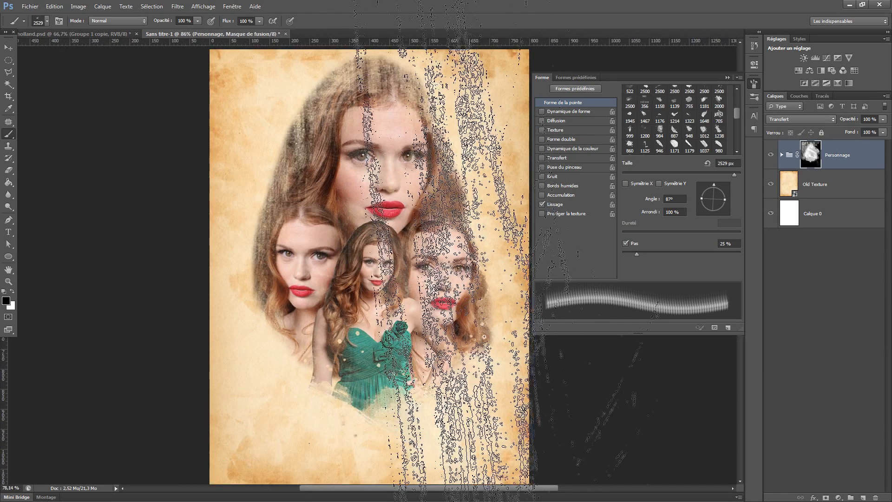
Step: Choose the 522 px textured brush tip and rework the hair edges on the Personnage mask in white and in black
right_click(515, 216)
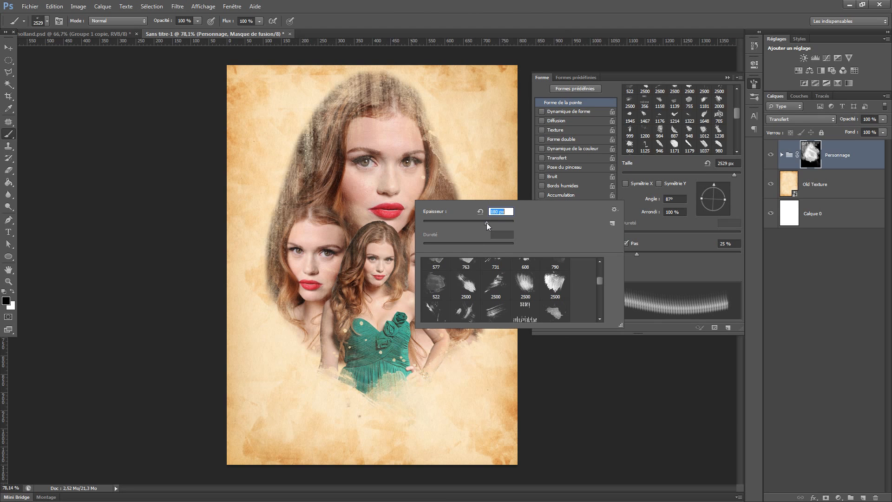
click(436, 284)
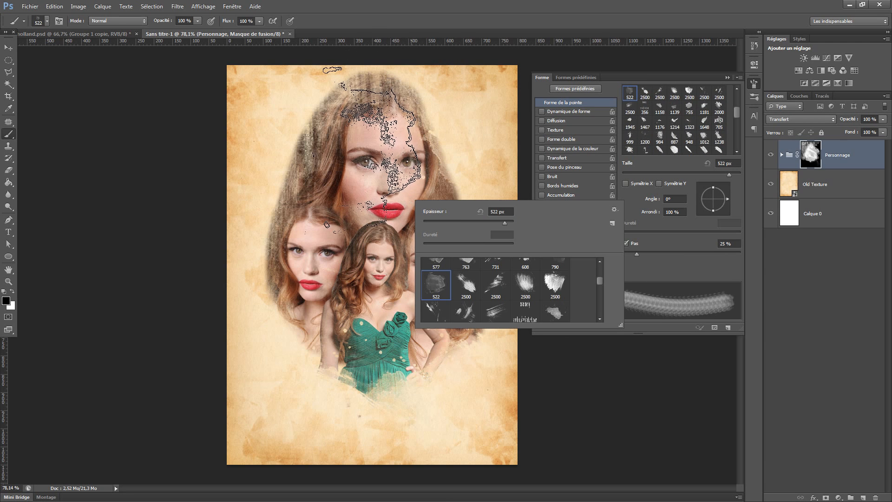
key(Escape)
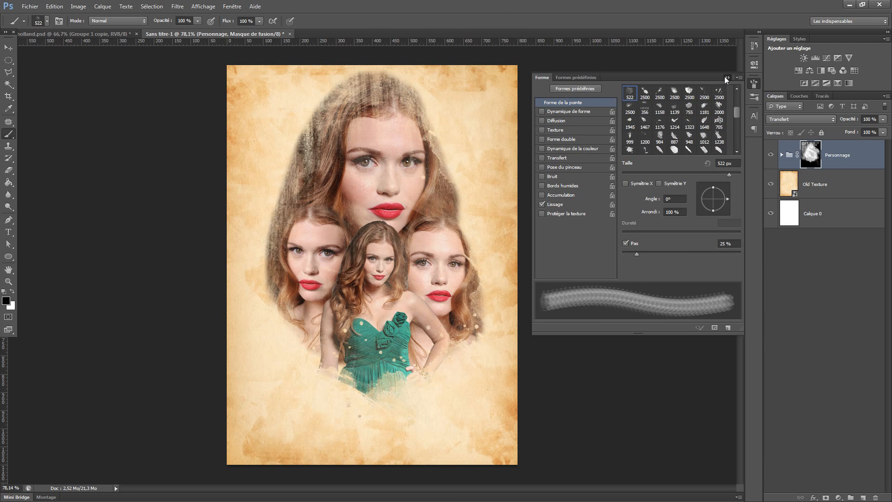
click(727, 77)
key(x)
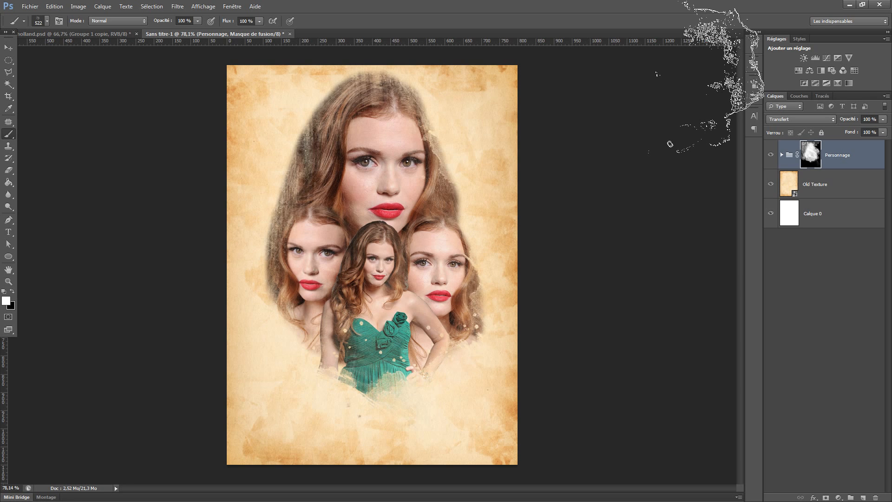
key(x)
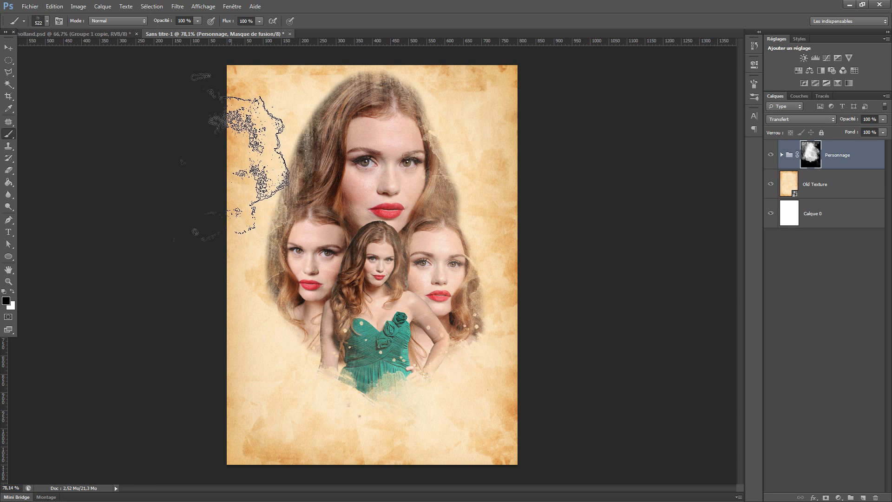
Step: Choose the 1323 px splatter brush tip, reduce it to 411 px and speckle the left hair edges black on the Personnage mask
right_click(382, 272)
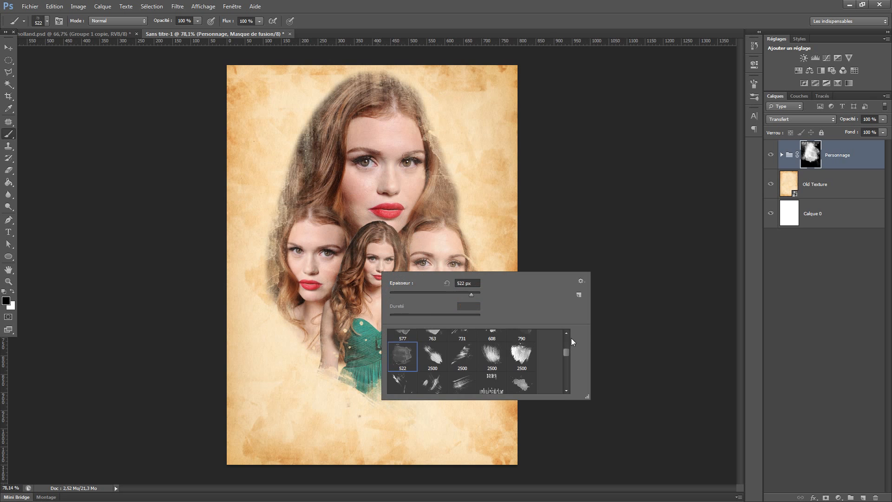
scroll(467, 381, down, 2)
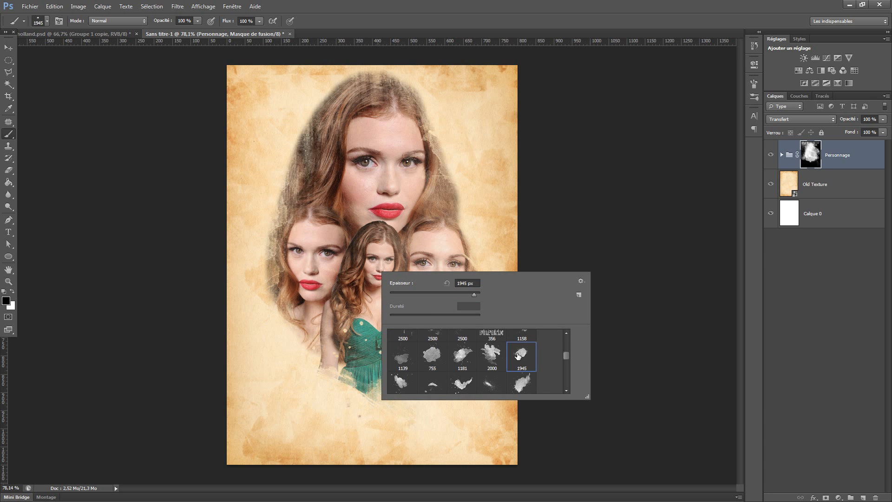
scroll(505, 365, down, 1)
click(496, 361)
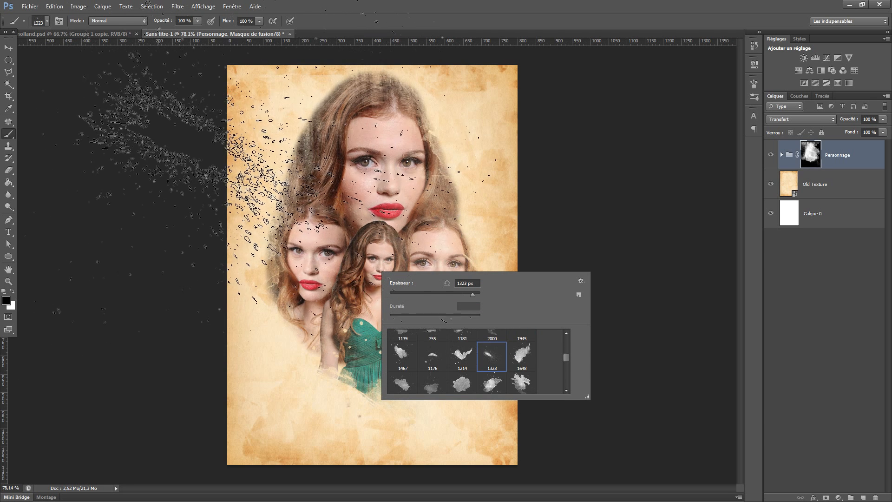
click(275, 142)
right_click(471, 252)
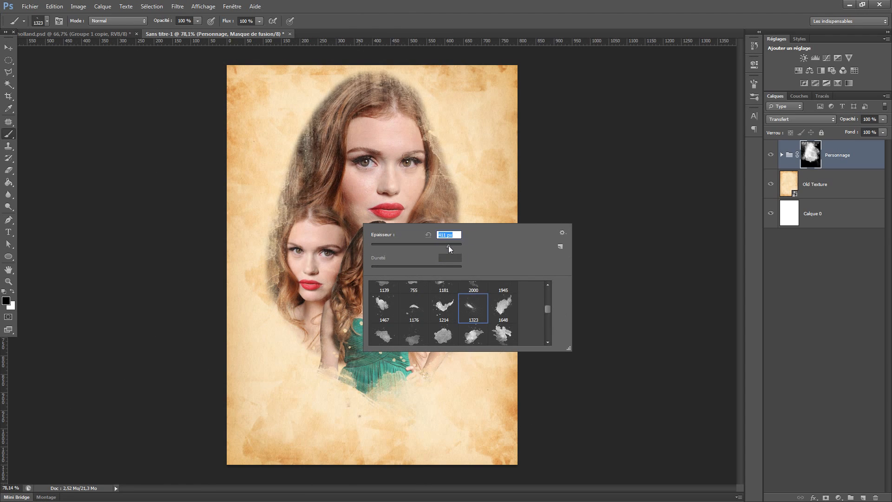
key(Return)
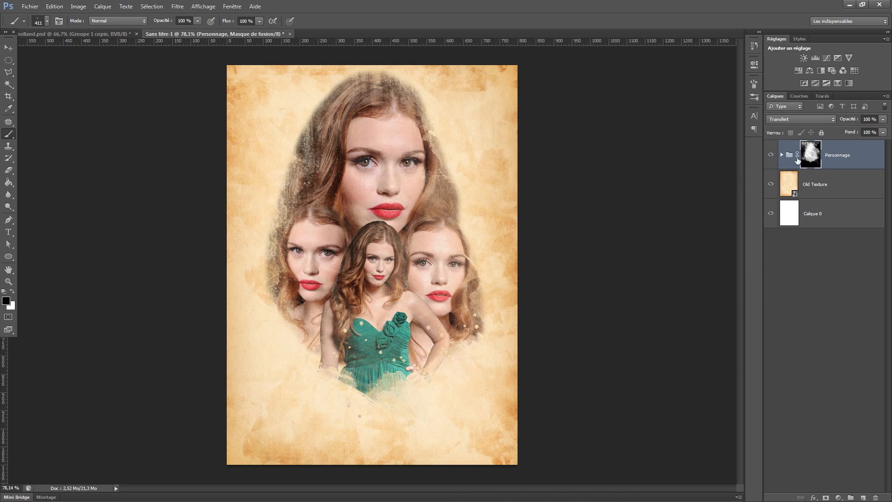
Step: Check the montage with the Personnage group hidden and shown, and duplicate the Old Texture layer, placing the copy above the group
click(771, 155)
click(772, 155)
click(845, 189)
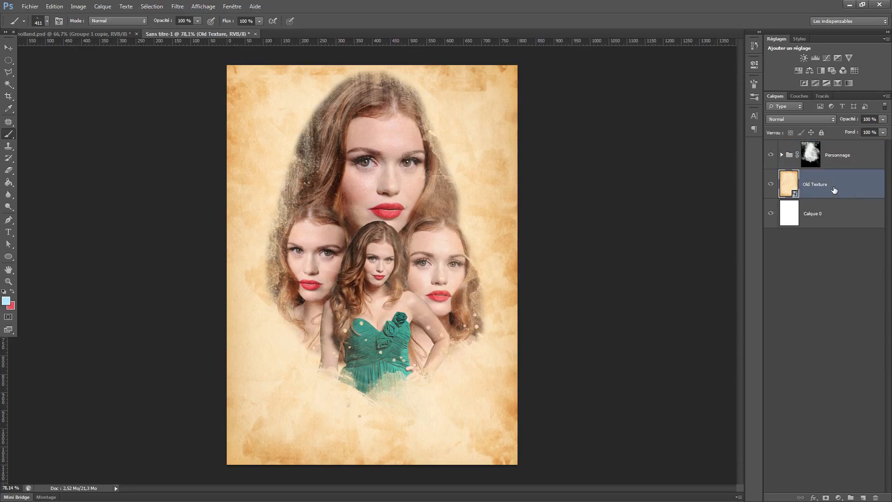
drag(836, 187, 863, 498)
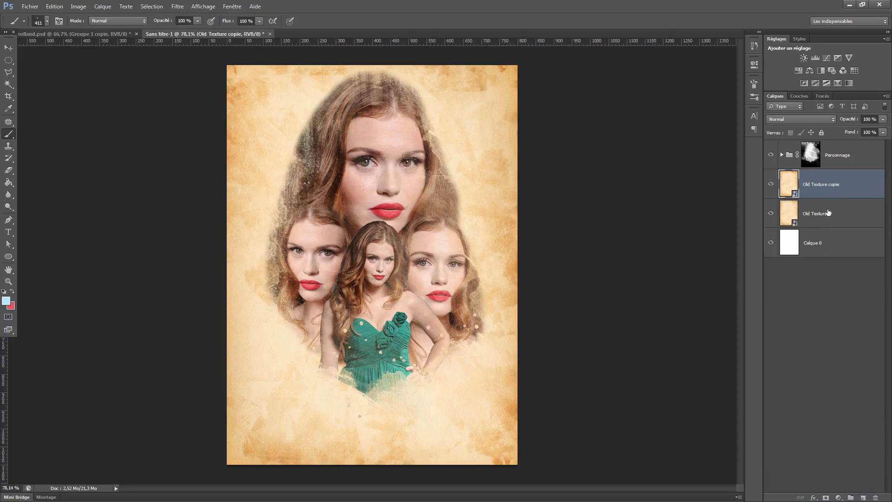
drag(865, 191, 853, 144)
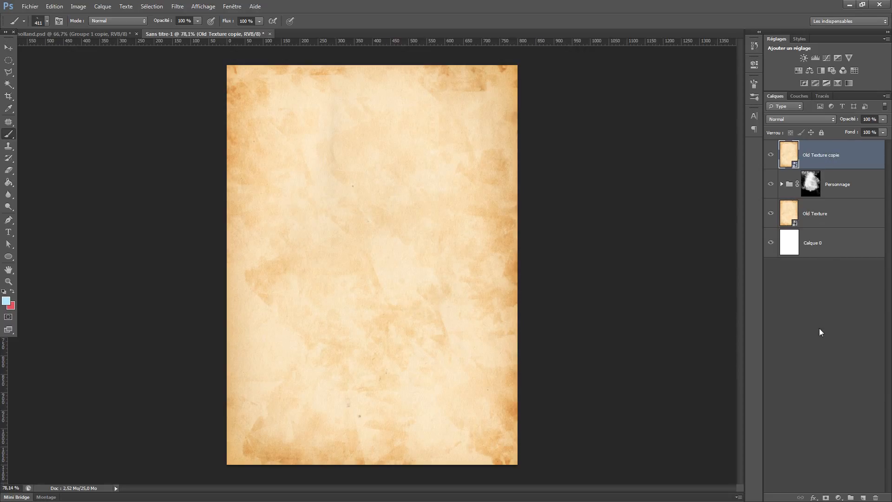
Step: Add a Hue/Saturation adjustment layer above Old Texture copie and clip it to that layer
click(838, 498)
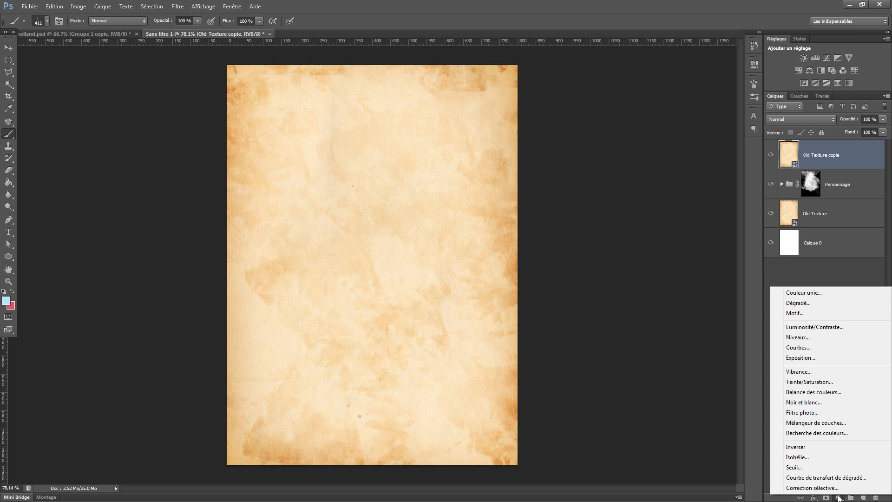
click(838, 498)
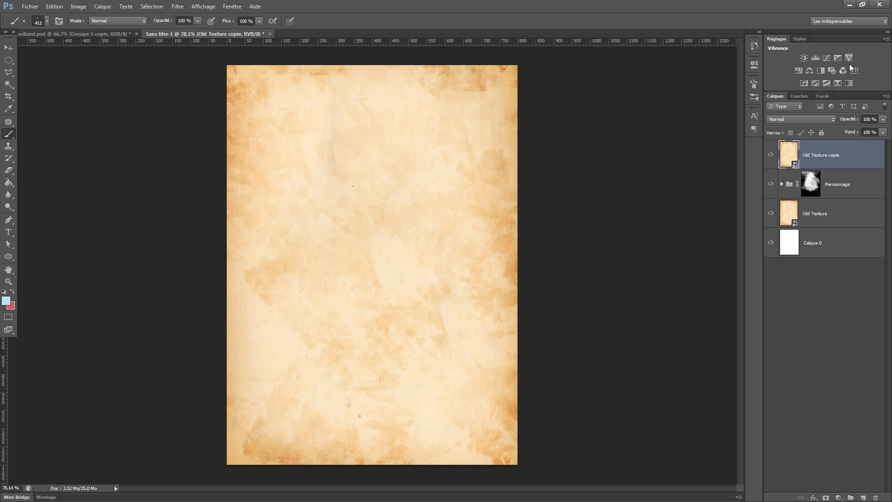
click(798, 70)
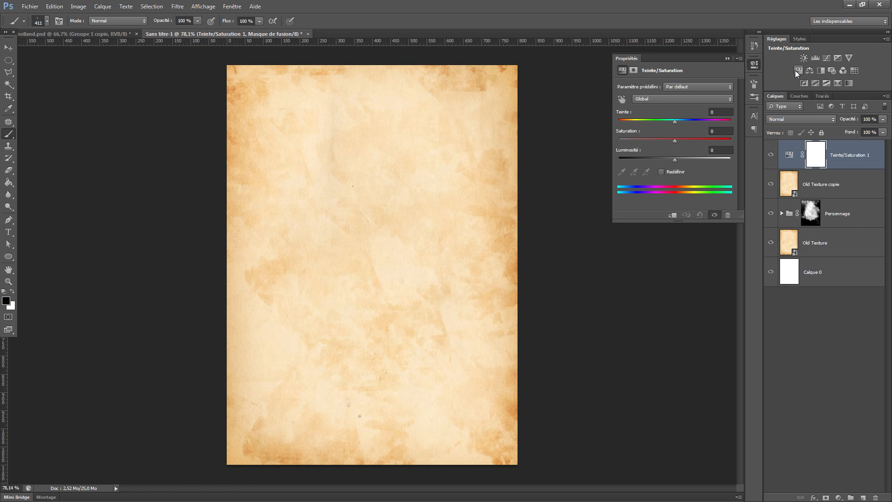
click(672, 216)
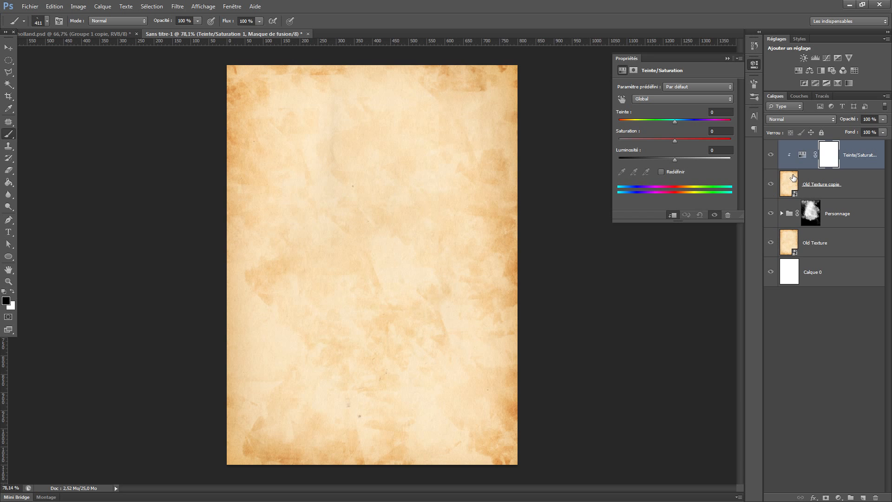
Step: Shift the texture copy's colour to blue by setting the hue to -170 and the saturation to -6
drag(676, 123, 718, 116)
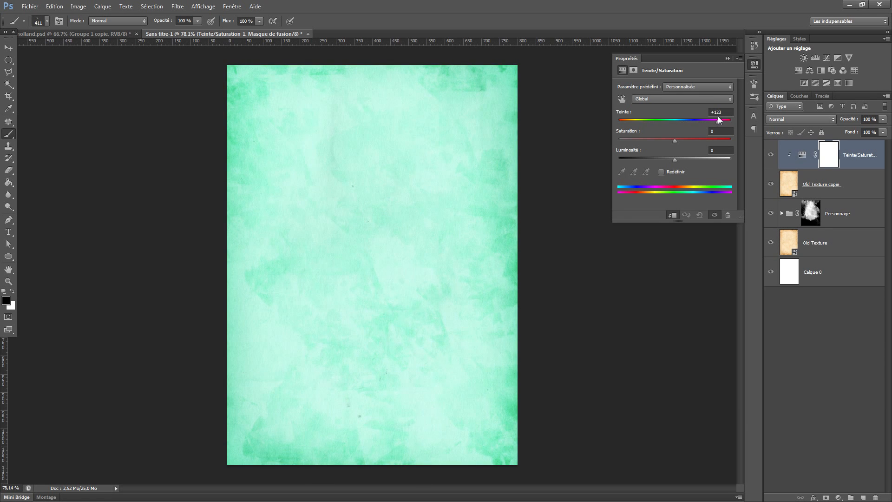
drag(676, 141, 627, 125)
mouse_move(679, 141)
mouse_down()
mouse_move(644, 141)
mouse_move(621, 122)
mouse_move(671, 140)
mouse_up()
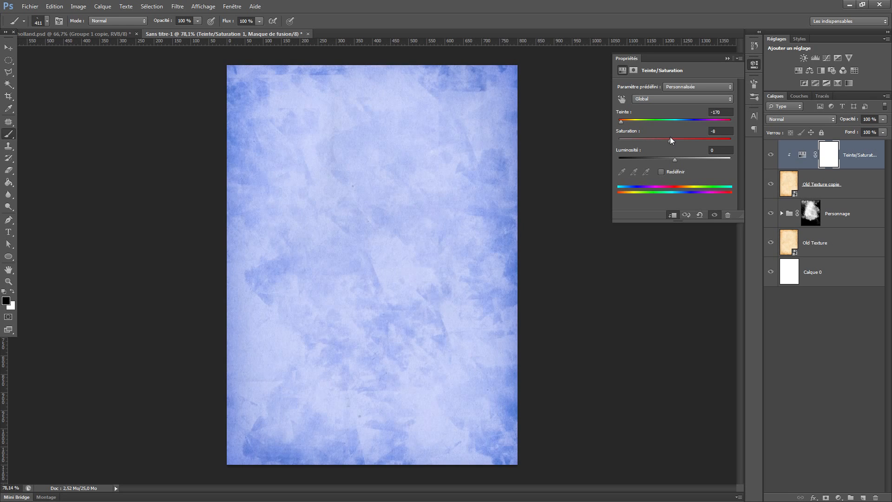
Step: Merge the Teinte/Saturation adjustment layer and Old Texture copie into a single blue texture layer
click(726, 59)
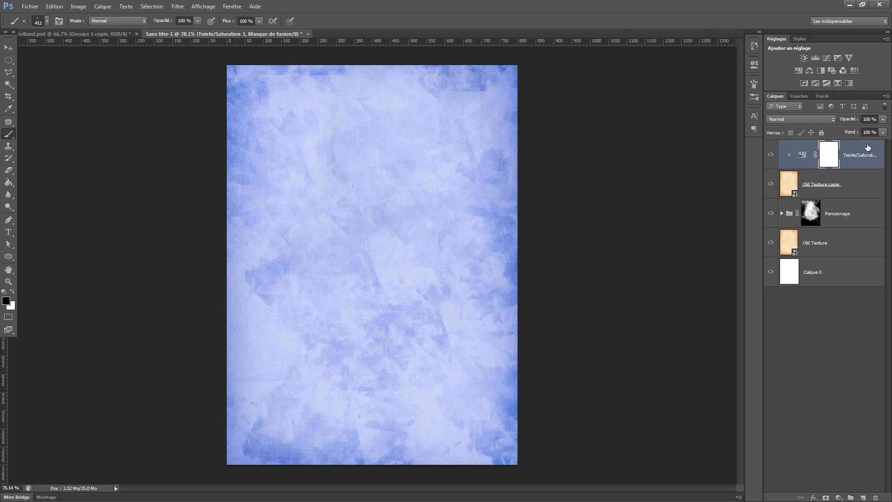
ctrl+click(860, 191)
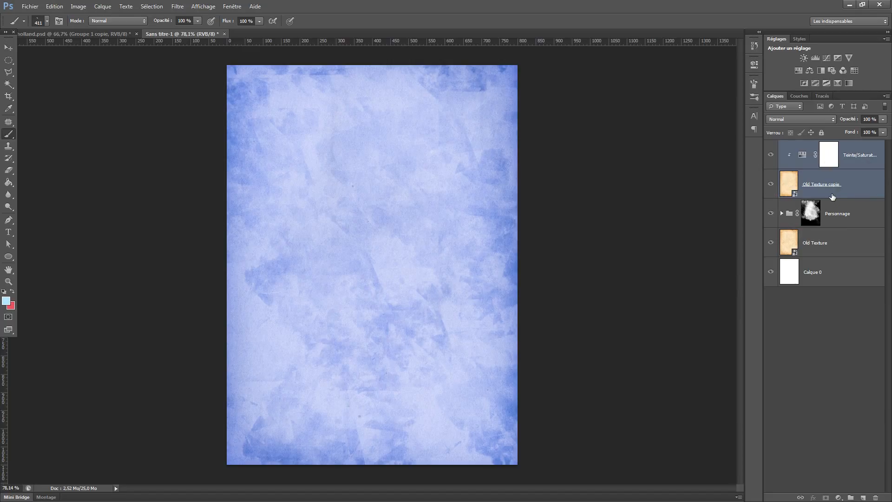
key(ctrl+e)
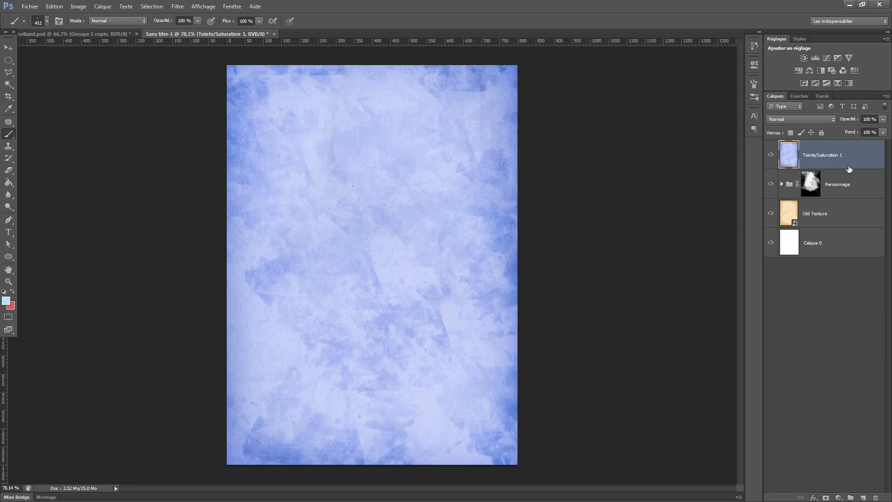
Step: Duplicate the Personnage group and merge the copy with a new empty layer placed above it
click(851, 193)
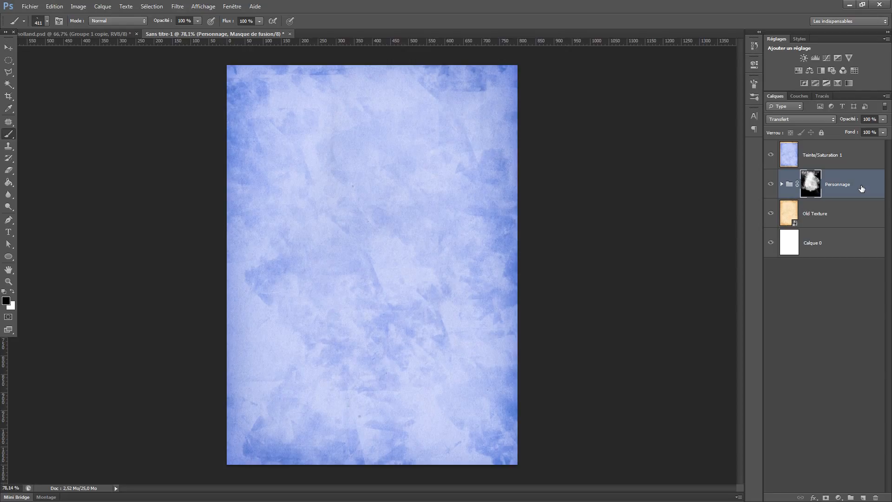
drag(861, 188, 862, 497)
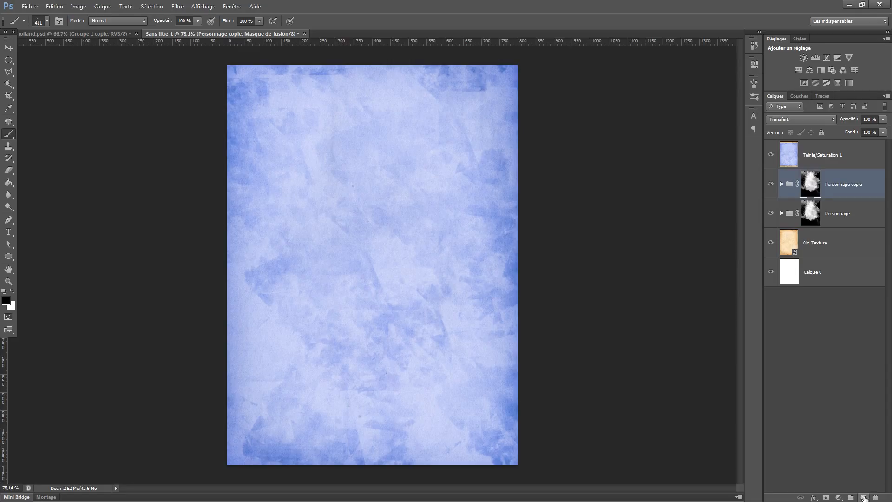
click(863, 497)
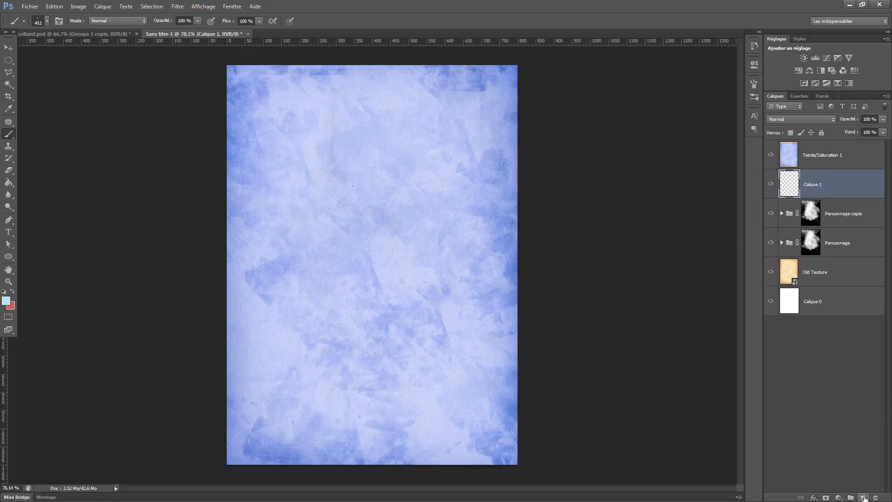
shift+click(861, 226)
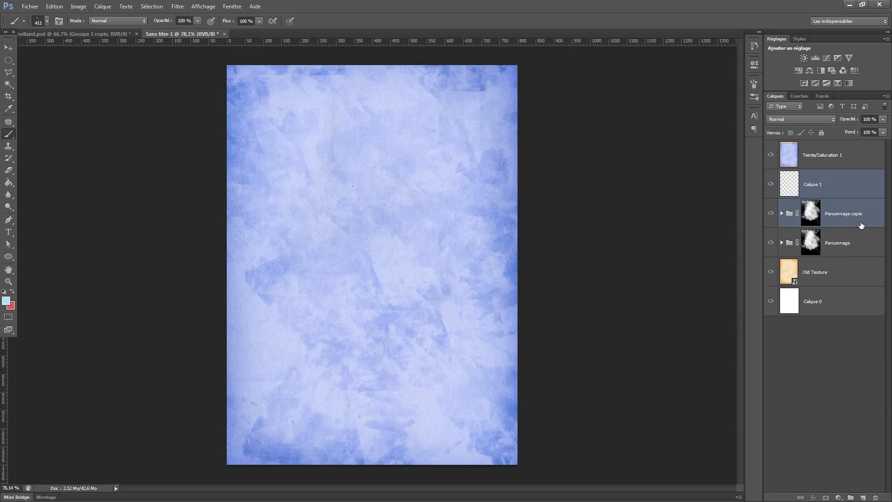
key(ctrl+e)
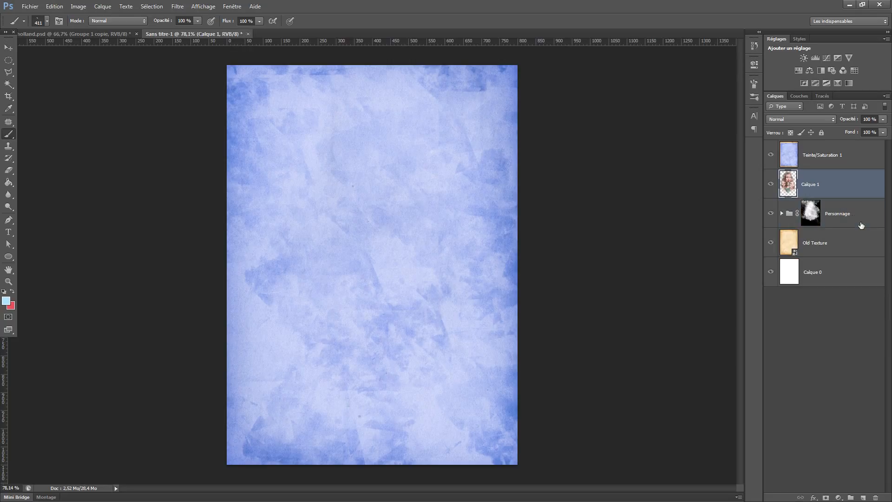
Step: Clip the blue texture layer Teinte/Saturation 1 to the merged portrait layer Calque 1
click(848, 168)
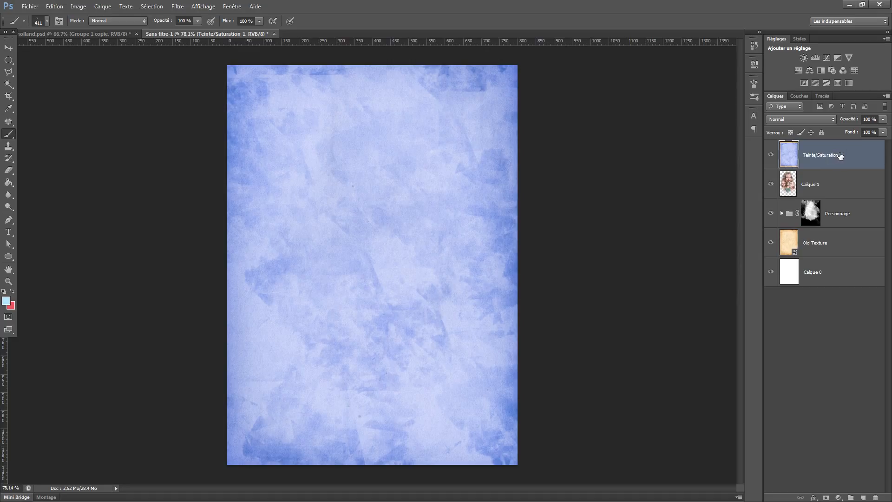
drag(841, 156, 835, 168)
key(ctrl+alt+g)
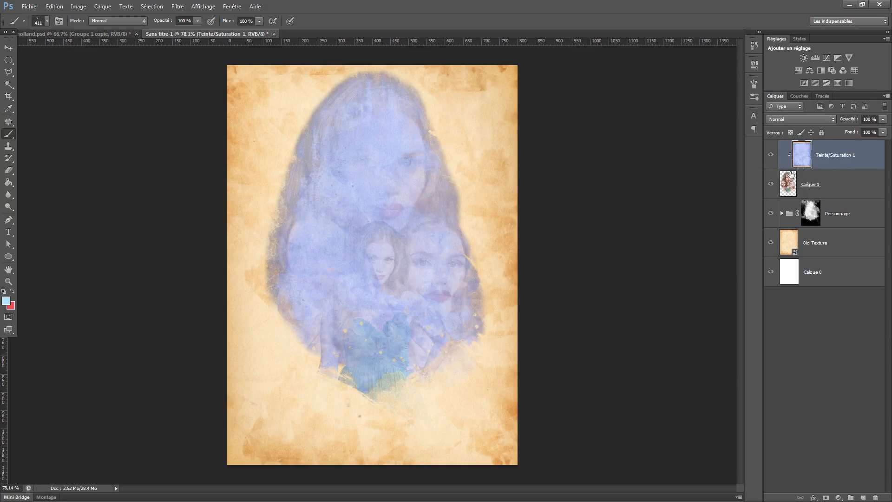
Step: Set the clipped blue texture's opacity to 30 % and compare the portraits with the texture hidden and shown
drag(853, 122, 820, 124)
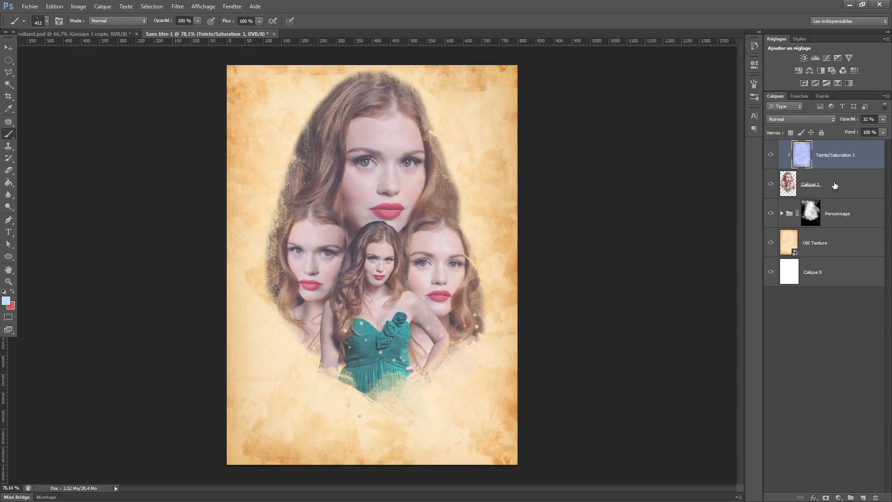
click(859, 317)
click(854, 156)
text(30)
key(Return)
click(771, 154)
click(771, 154)
click(771, 155)
click(770, 155)
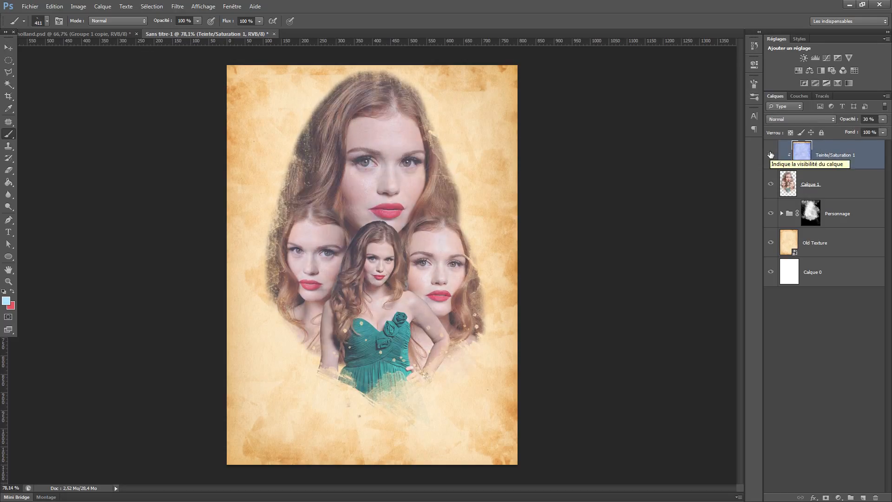
click(771, 155)
click(772, 157)
Step: Convert the merged portrait layer Calque 1 to a smart object
click(849, 180)
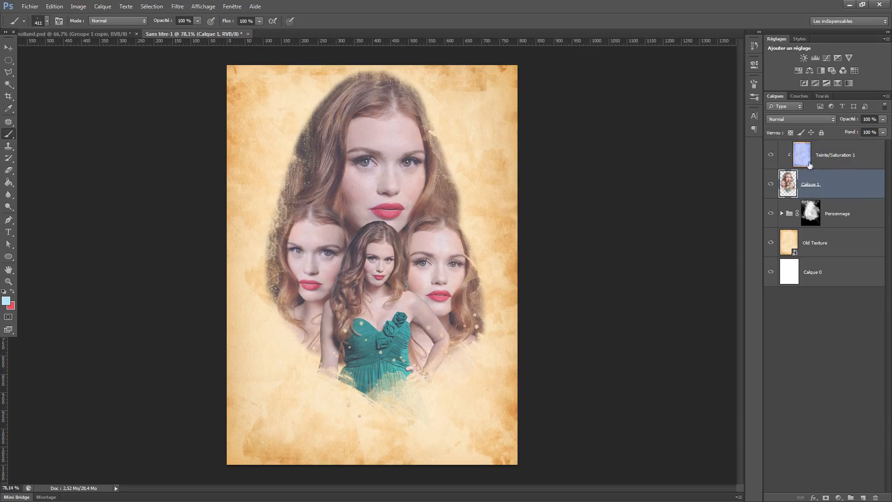
right_click(842, 184)
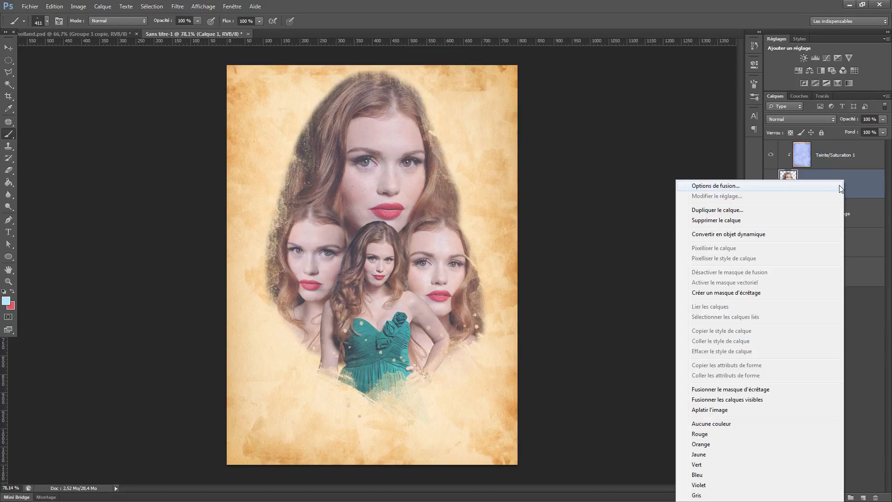
click(763, 234)
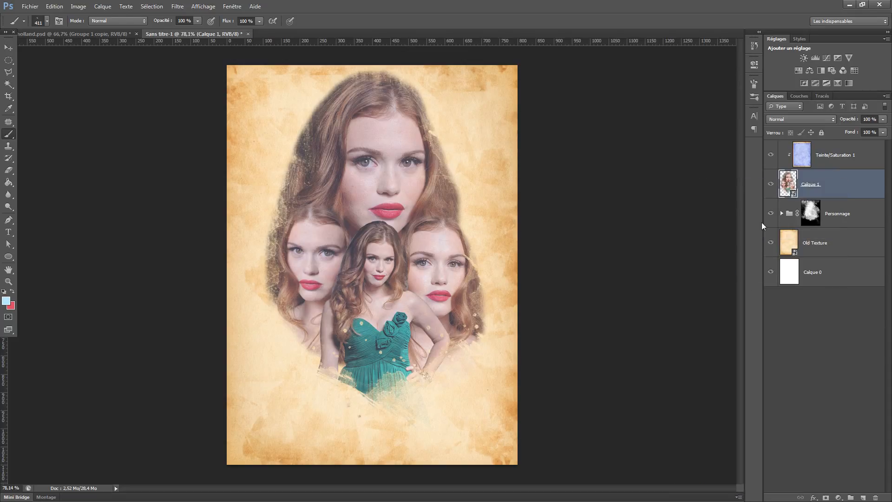
Step: Apply the artistic filter Pinceau à sec to Calque 1 with thickness 5, detail 5 and texture 1
click(171, 7)
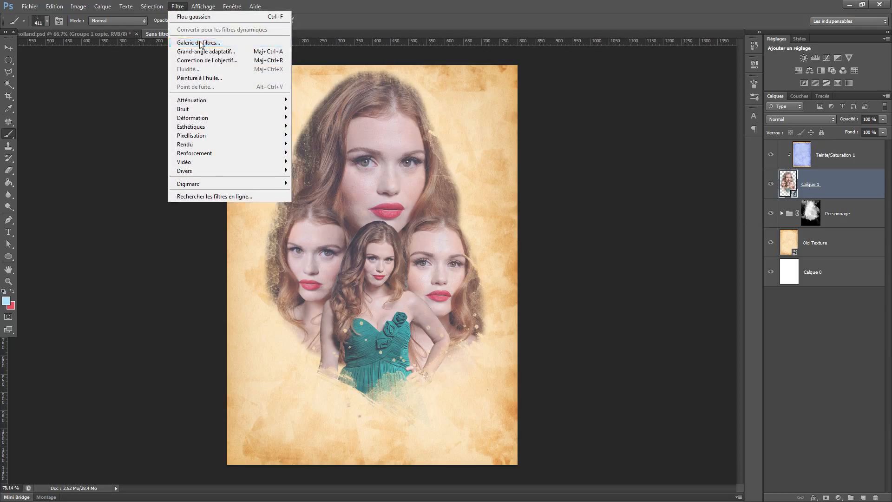
click(199, 44)
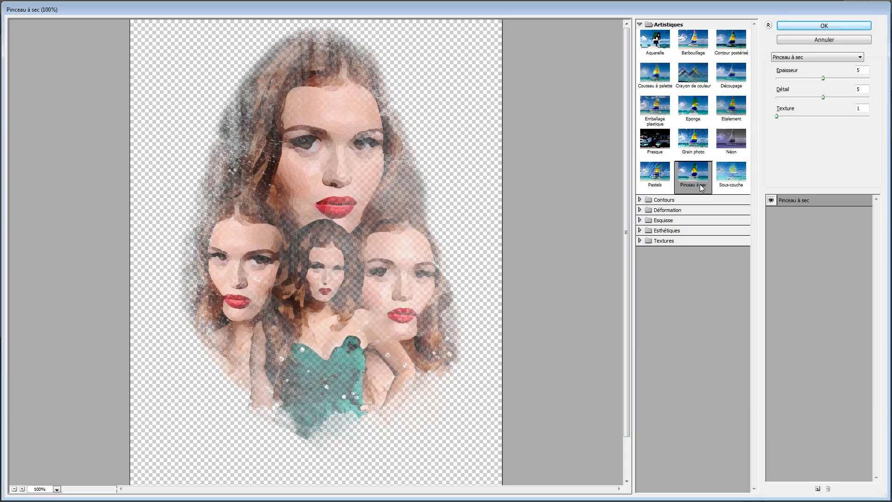
click(866, 72)
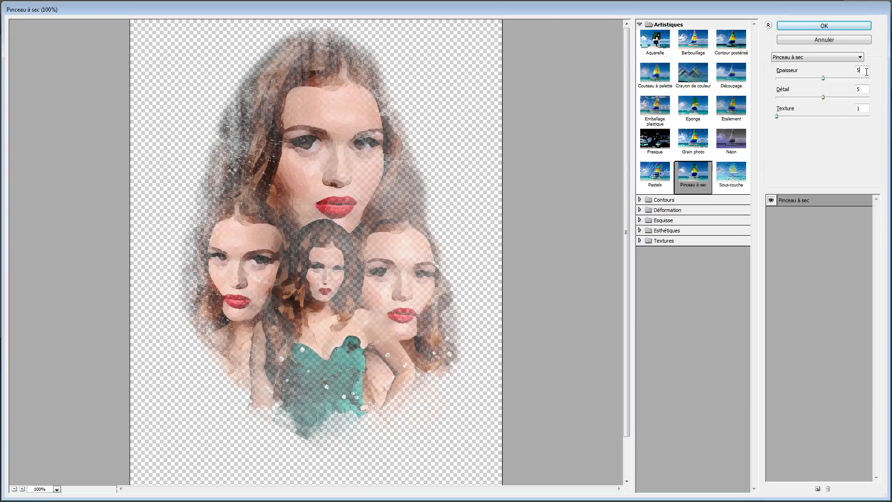
click(864, 89)
click(817, 27)
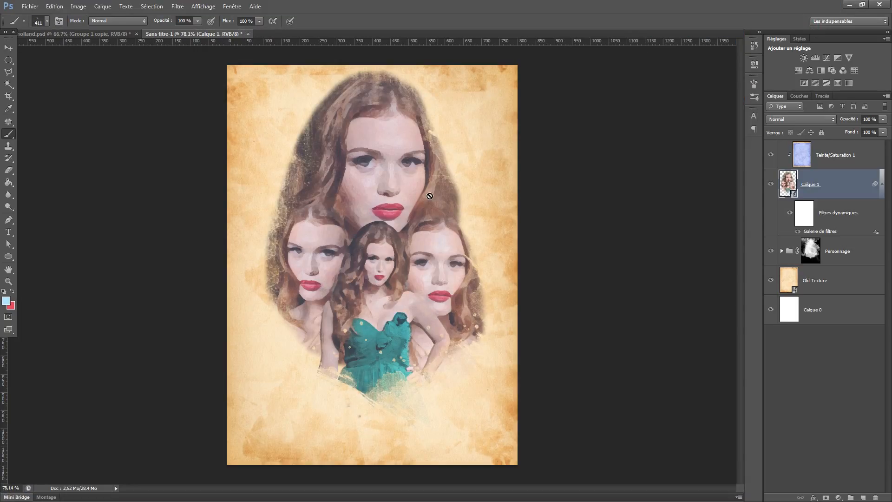
Step: Set the blending opacity of Calque 1's Galerie de filtres smart filter to 40 %
right_click(822, 233)
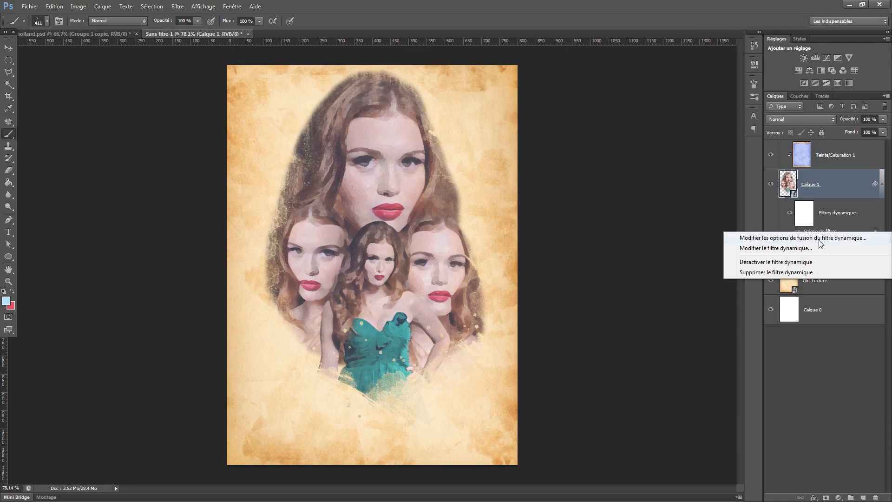
click(822, 240)
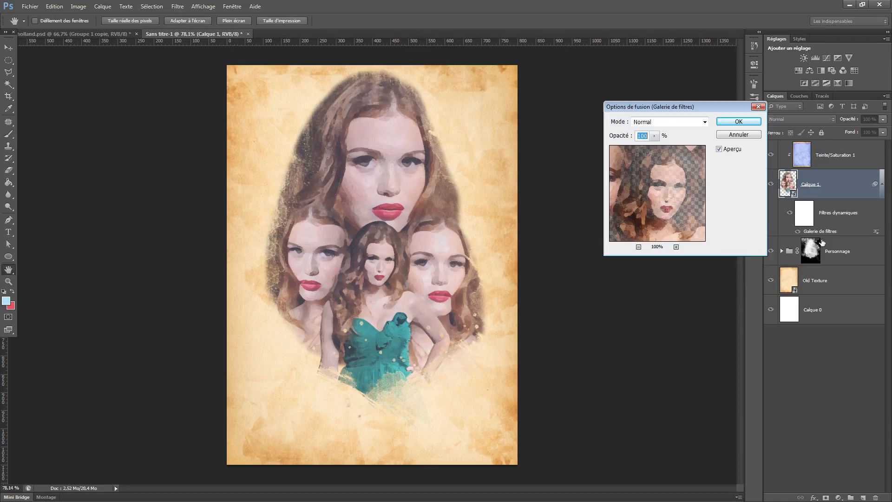
click(653, 136)
drag(653, 146, 618, 146)
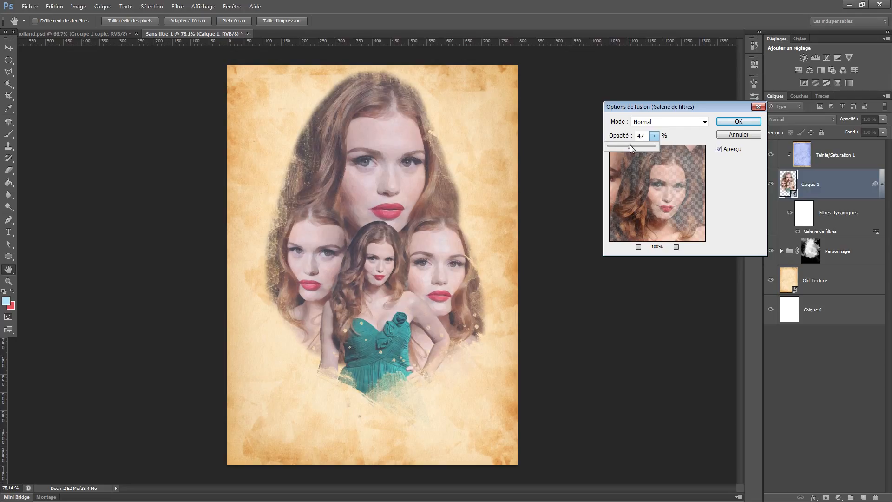
double_click(640, 136)
text(40)
click(738, 122)
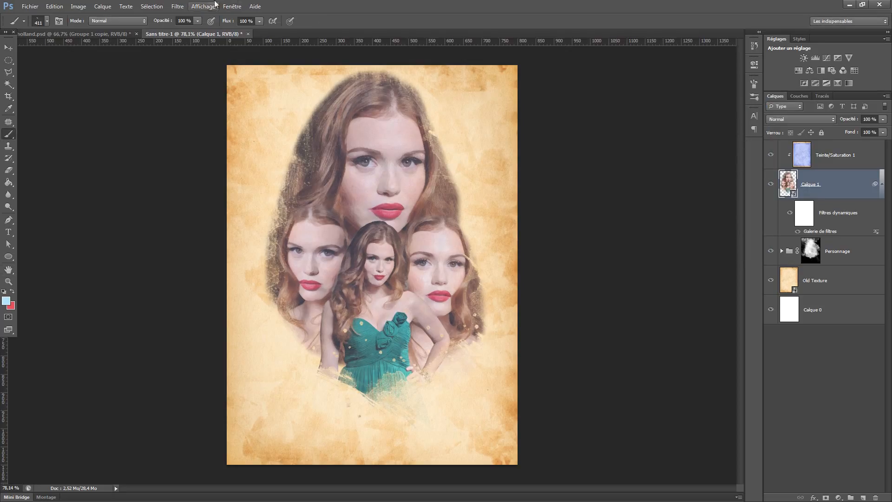
Step: Apply a Flou de surface filter to Calque 1 with a radius of 32 pixels and a threshold of 23
click(177, 6)
mouse_move(205, 103)
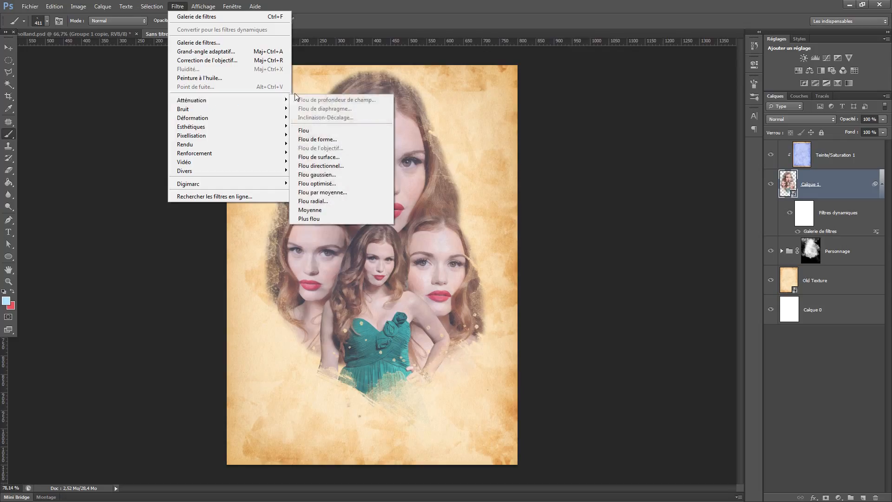
click(339, 157)
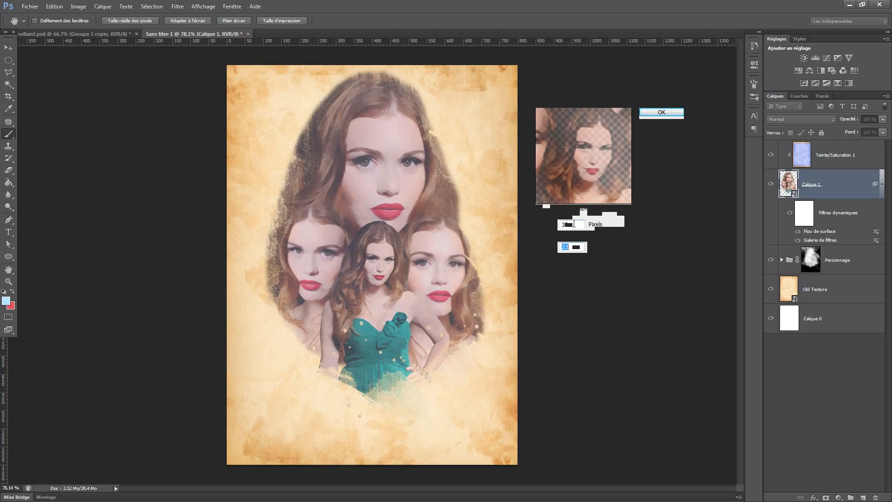
key(Tab)
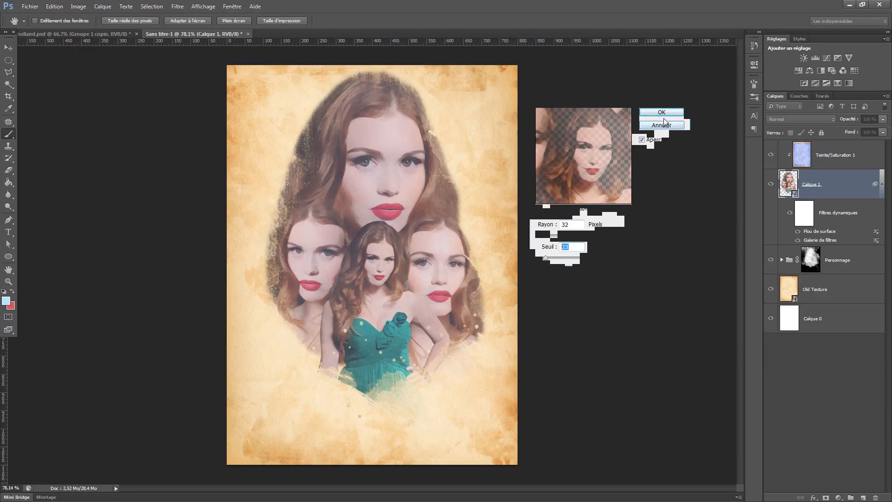
click(662, 113)
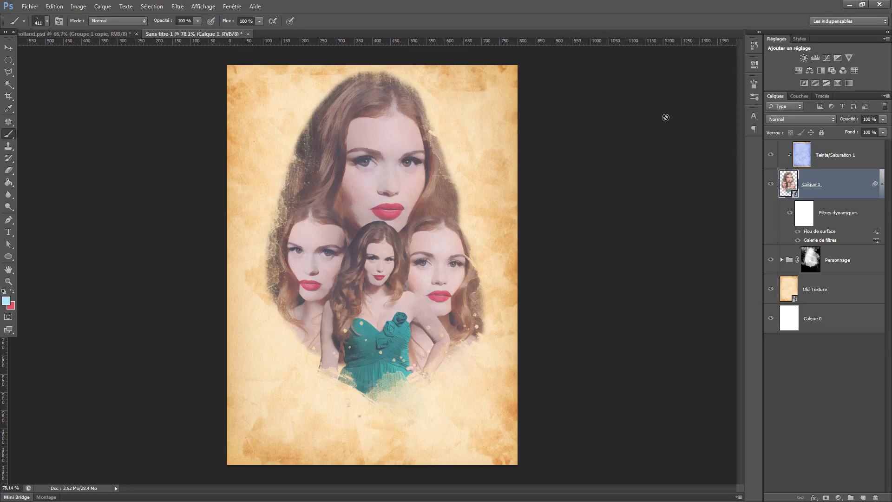
Step: Set the Flou de surface filter's blending opacity to 41 %, try out blend modes and choose Densité couleur -
right_click(826, 236)
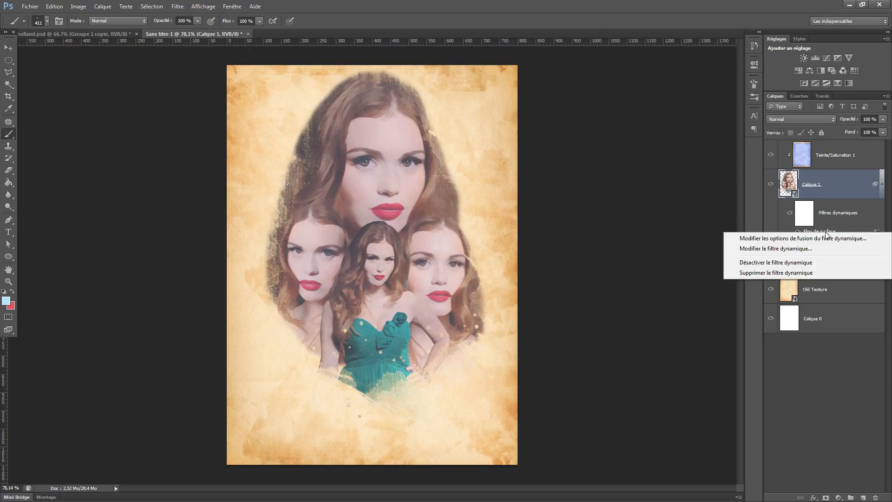
click(769, 237)
click(654, 136)
drag(653, 146, 617, 146)
click(664, 122)
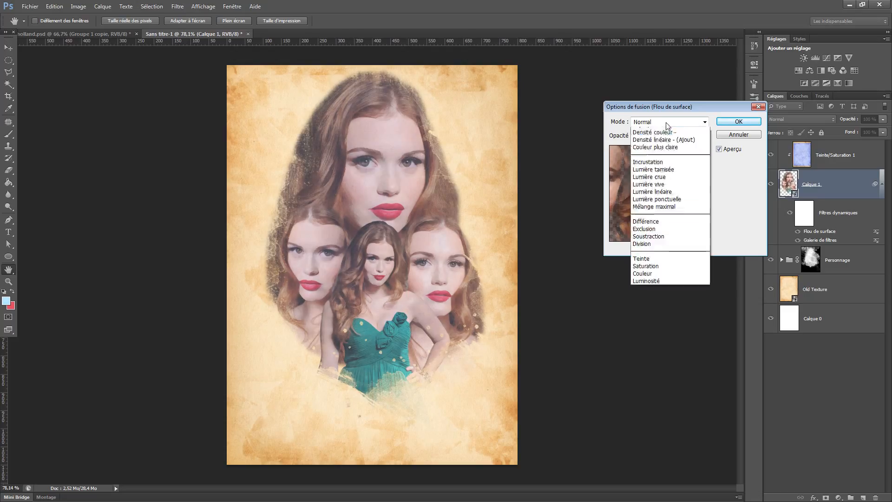
click(657, 242)
key(Down)
key(Down)
key(Down)
key(Down)
key(Down)
key(Up)
key(Up)
key(Up)
key(Up)
key(Up)
key(Up)
key(Up)
key(Up)
key(Up)
key(Down)
key(Down)
key(Up)
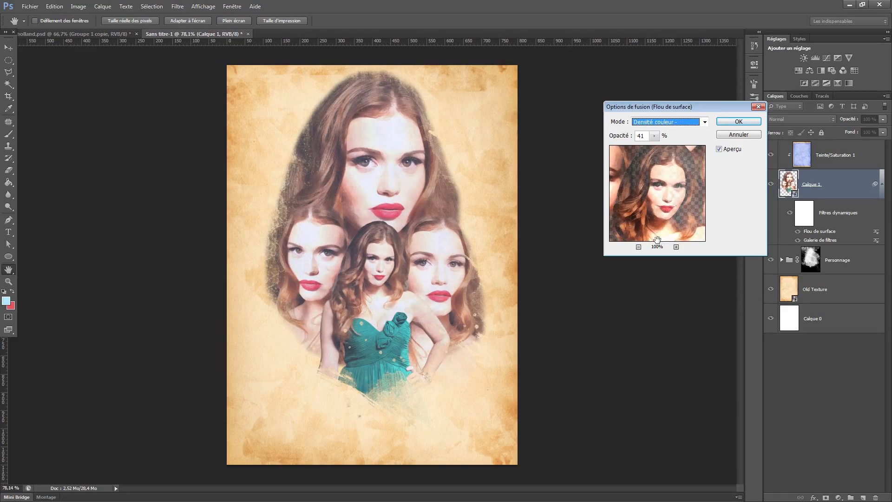
Step: Reduce the Flou de surface filter's blending opacity to 25 %, keeping the Densité couleur - mode
click(654, 136)
drag(655, 146, 647, 147)
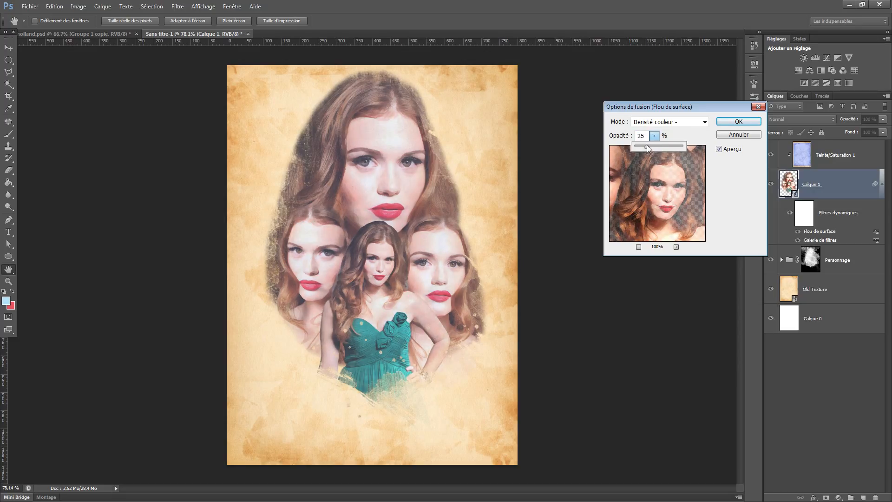
click(683, 122)
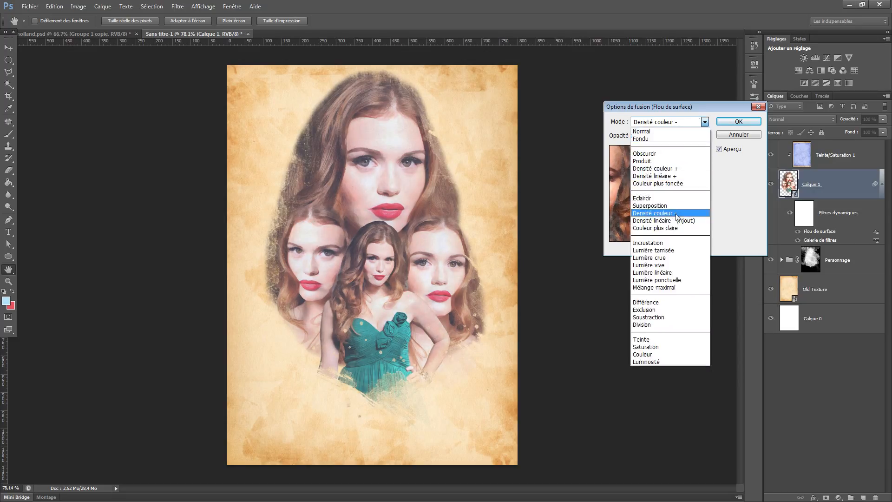
click(676, 216)
click(638, 135)
key(Return)
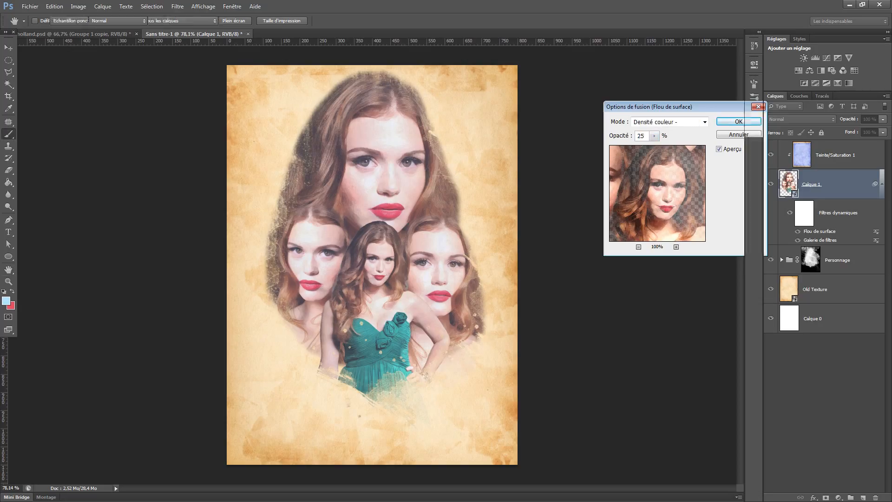
Step: Compare the montage with Calque 1 hidden and shown, and select the clipped Teinte/Saturation 1 layer
click(771, 186)
click(771, 186)
click(771, 186)
click(771, 186)
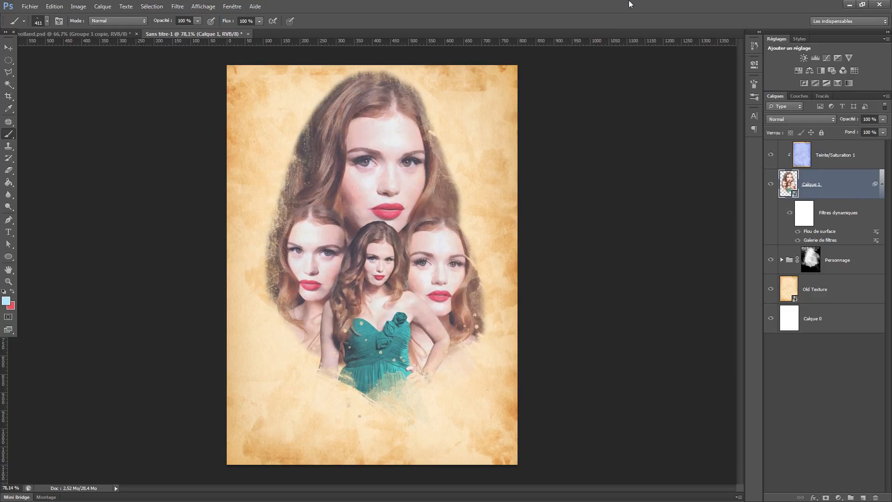
click(857, 157)
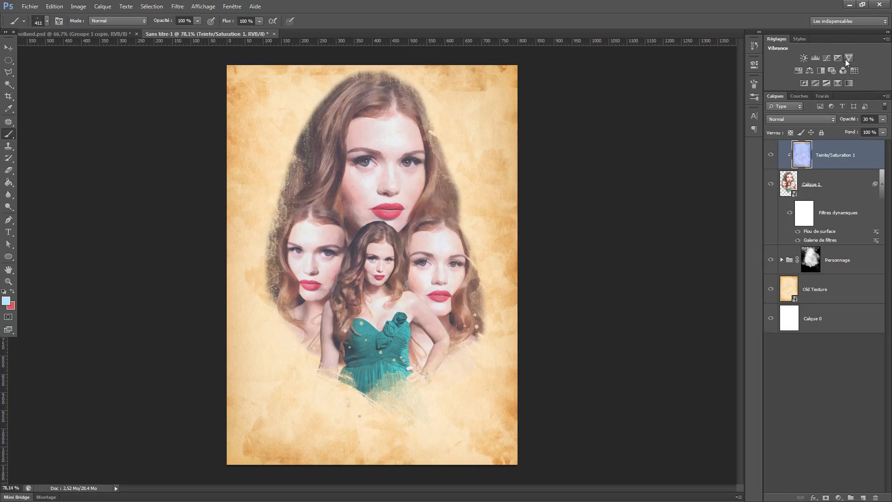
Step: Add a Vibrance adjustment layer above Teinte/Saturation 1 with vibrance 56 and saturation -15
click(839, 497)
click(786, 374)
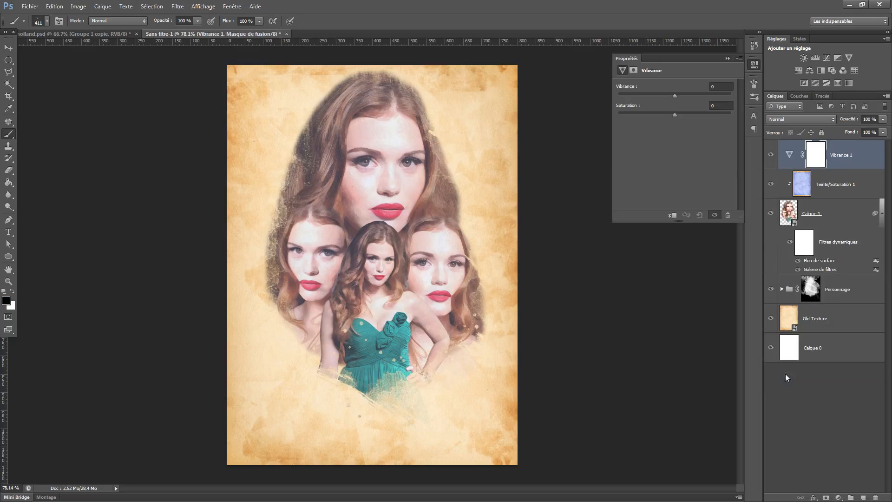
click(723, 86)
text(56)
key(Return)
click(718, 106)
text(-15)
key(Return)
click(755, 97)
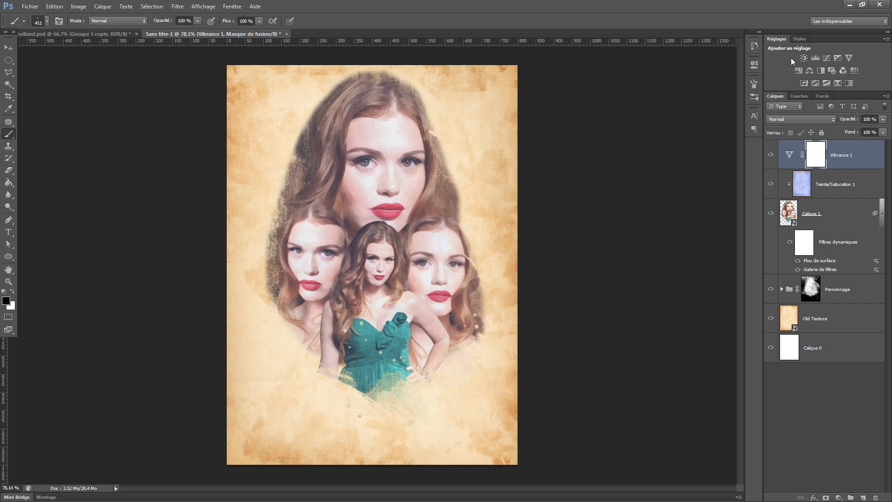
Step: Add a solid colour fill layer in light blue b2e5ff above the Vibrance layer at 3 % opacity
click(838, 498)
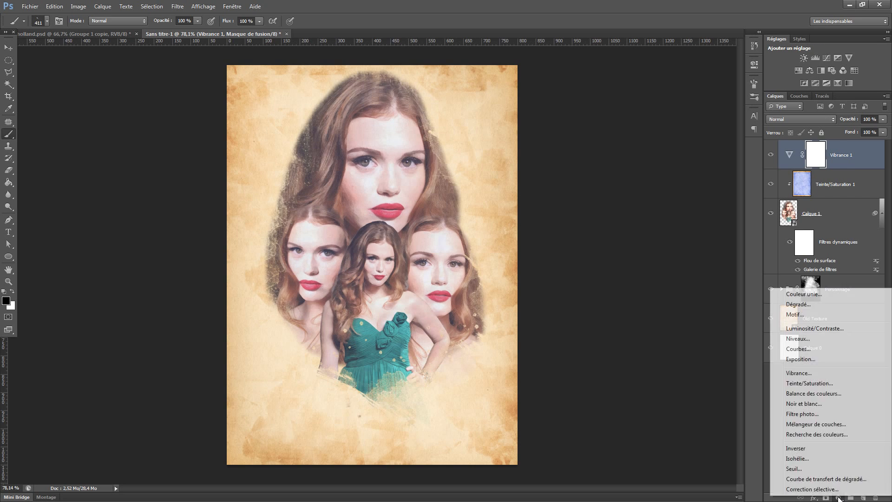
click(803, 294)
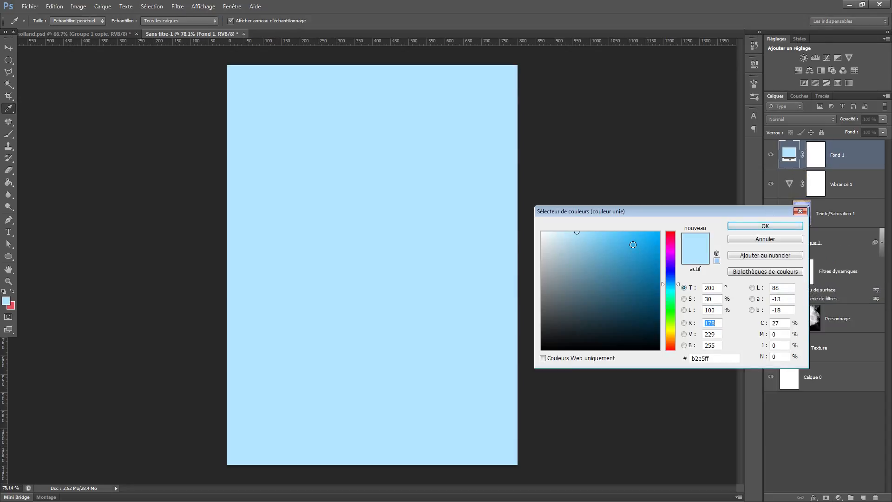
drag(716, 358, 691, 358)
click(714, 358)
click(763, 227)
click(870, 119)
text(3)
key(Return)
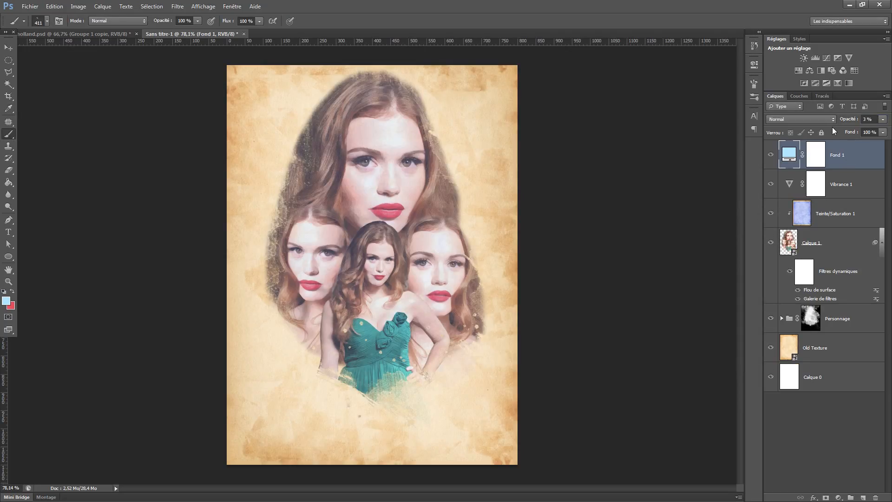
Step: Add a Correction sélective adjustment layer and, above it, a solid colour fill layer in red e6515b
click(838, 497)
click(838, 497)
click(804, 294)
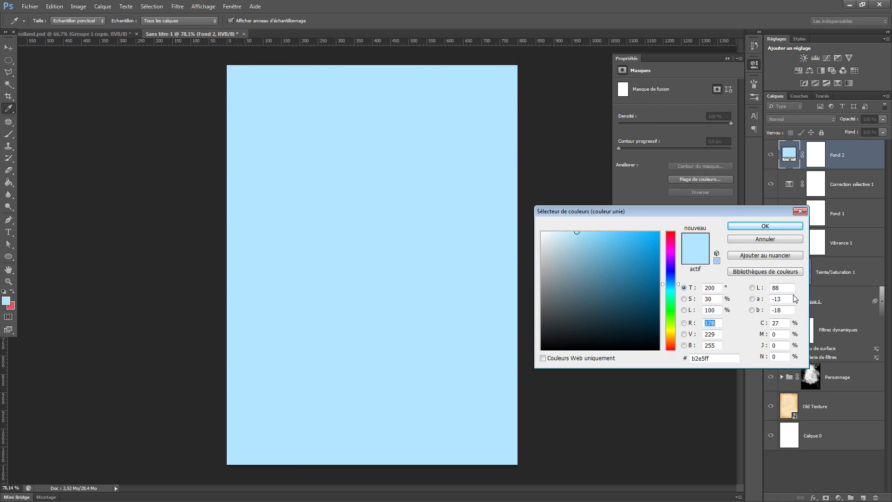
click(724, 359)
text(e)
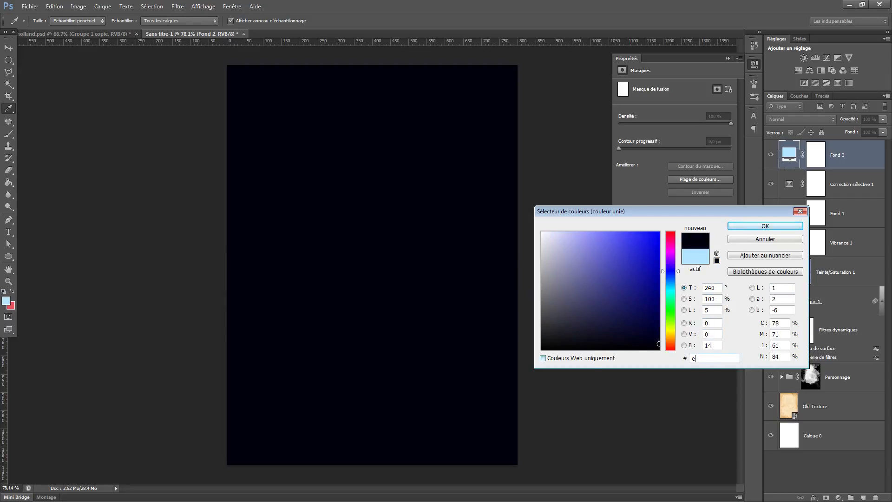
text(6515)
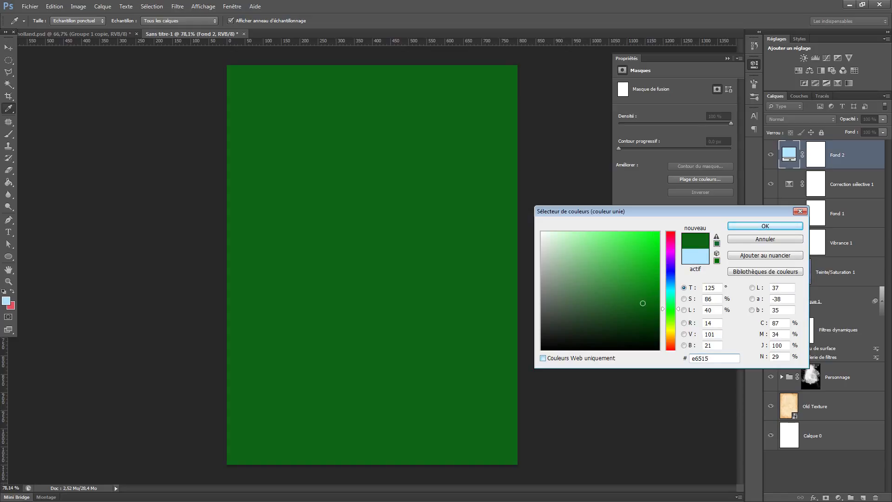
text(b)
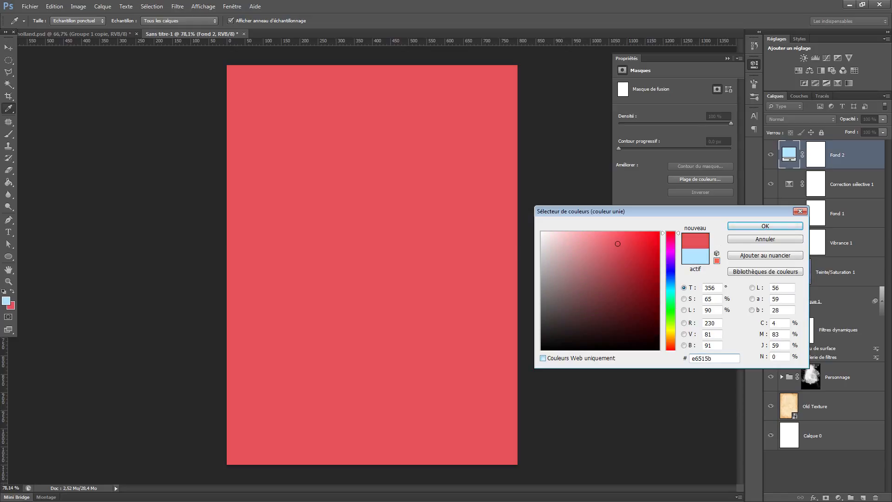
click(773, 228)
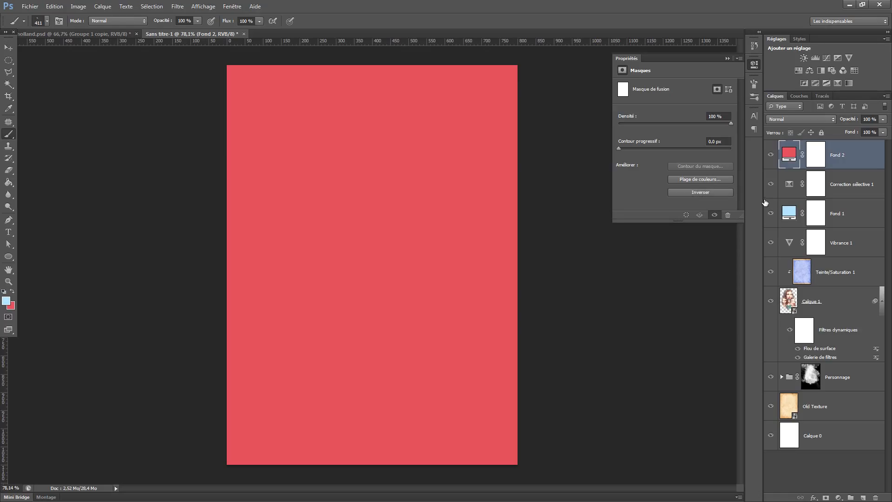
Step: Blend the red fill layer in Incrustation mode at 8 % opacity and compare the montage with it hidden and shown
click(799, 119)
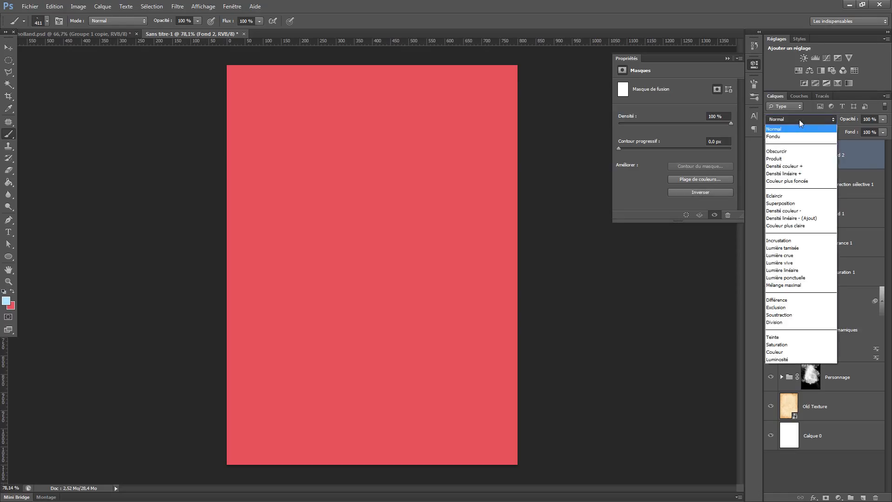
click(797, 239)
click(848, 120)
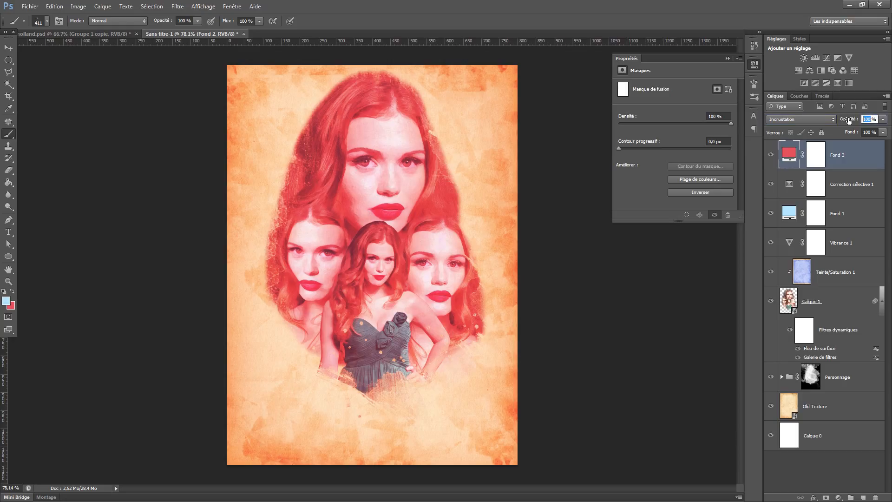
text(0)
key(Return)
click(771, 154)
click(771, 154)
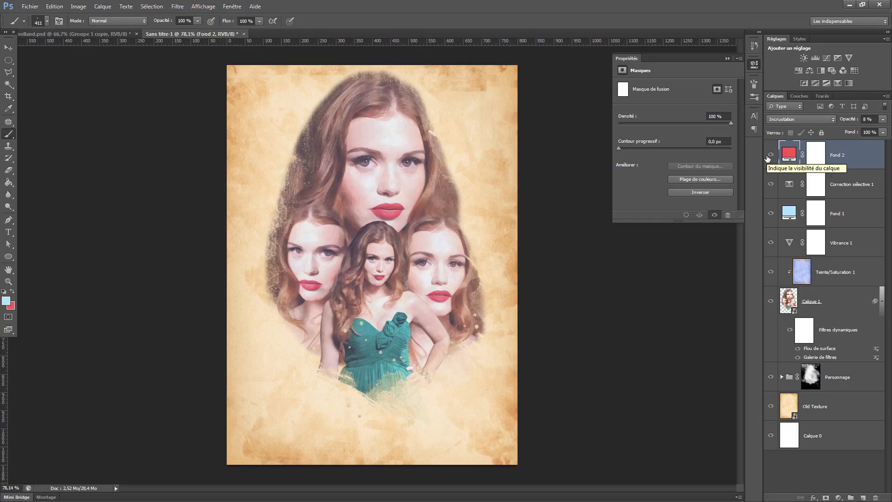
Step: Add a Courbes adjustment layer on top and raise the RGB curve slightly in the darker tones
click(828, 58)
drag(663, 172, 660, 170)
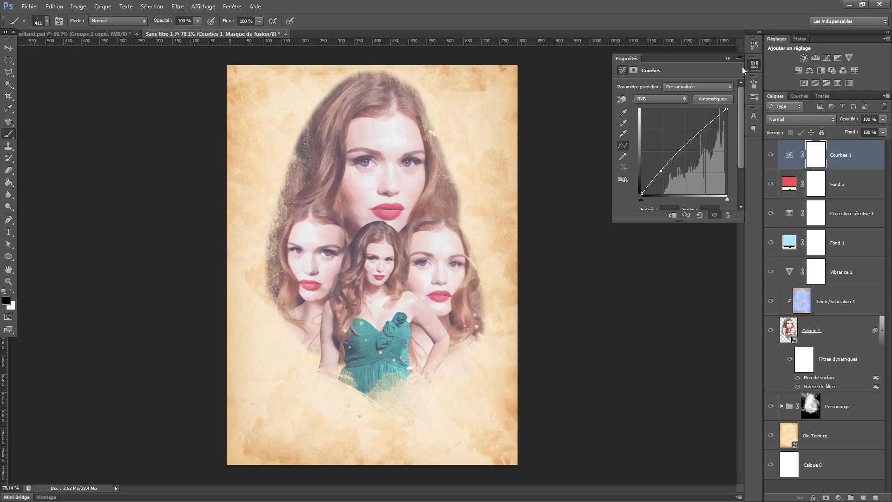
click(728, 58)
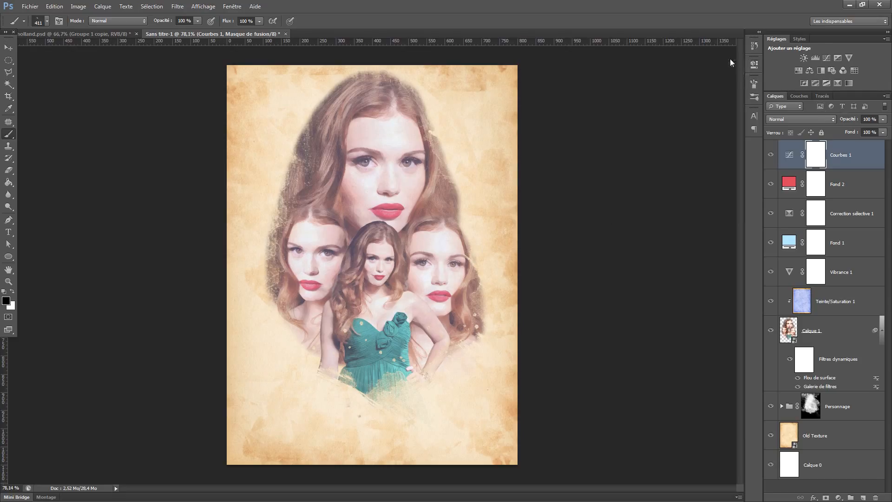
Step: Add an Exposition adjustment layer with exposure -0,06 and offset -0,0124, keeping the gamma correction at 1,00
click(838, 57)
click(715, 100)
text(-006)
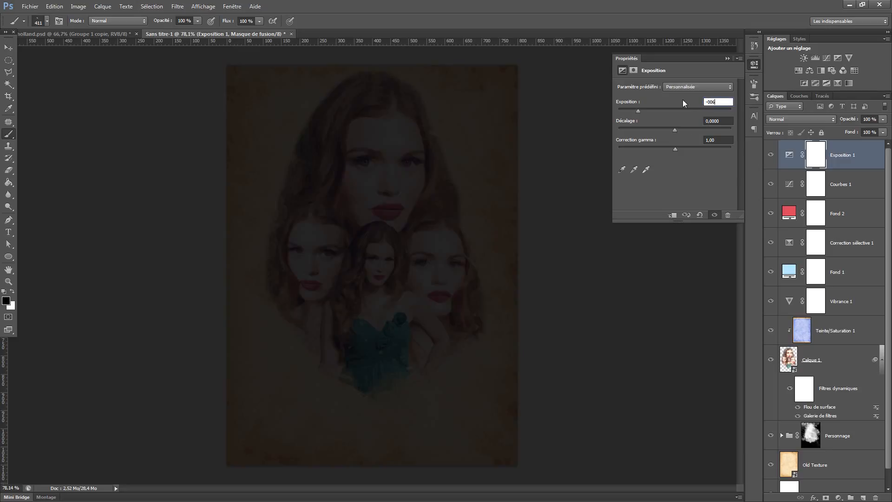
key(BackSpace)
key(BackSpace)
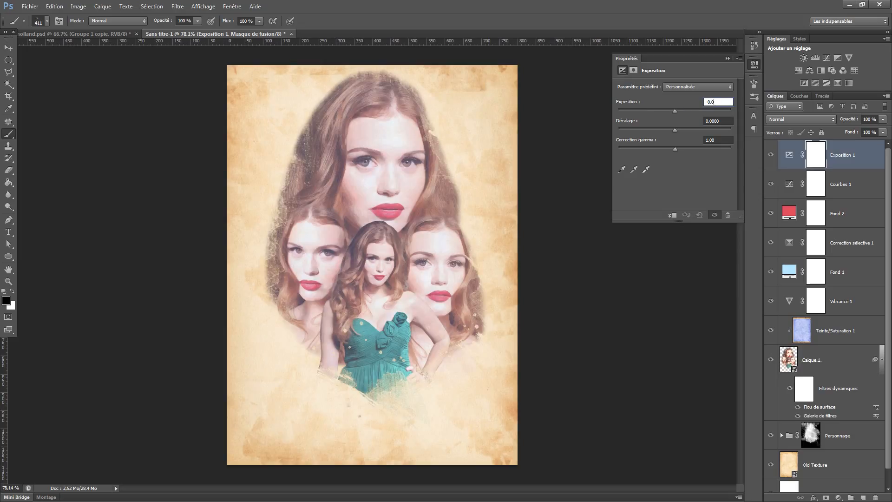
text(,06)
key(Tab)
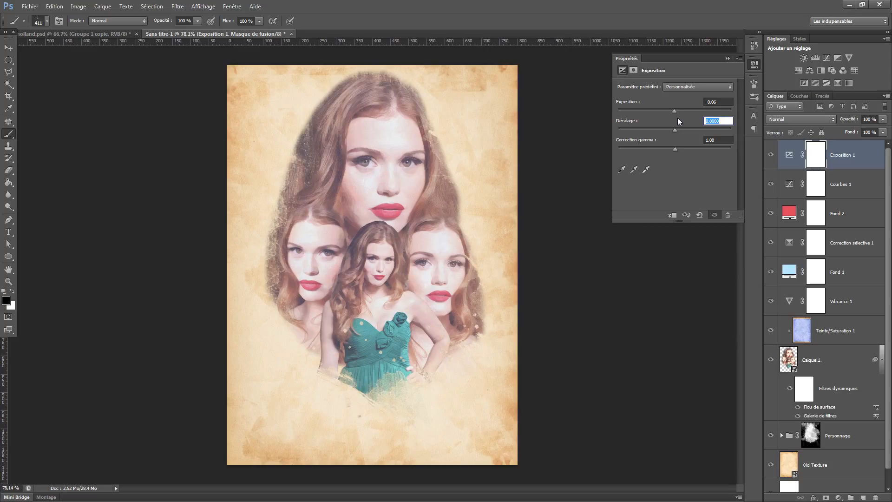
text(-0,0124)
key(Tab)
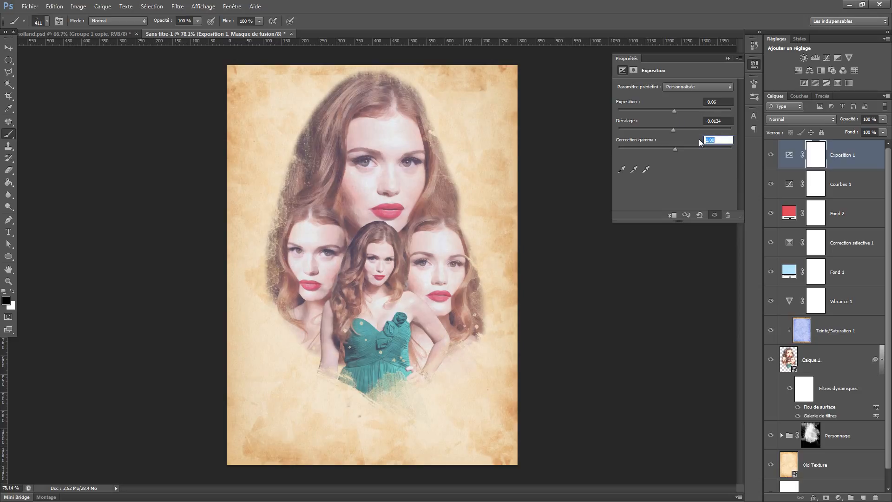
key(Return)
click(724, 55)
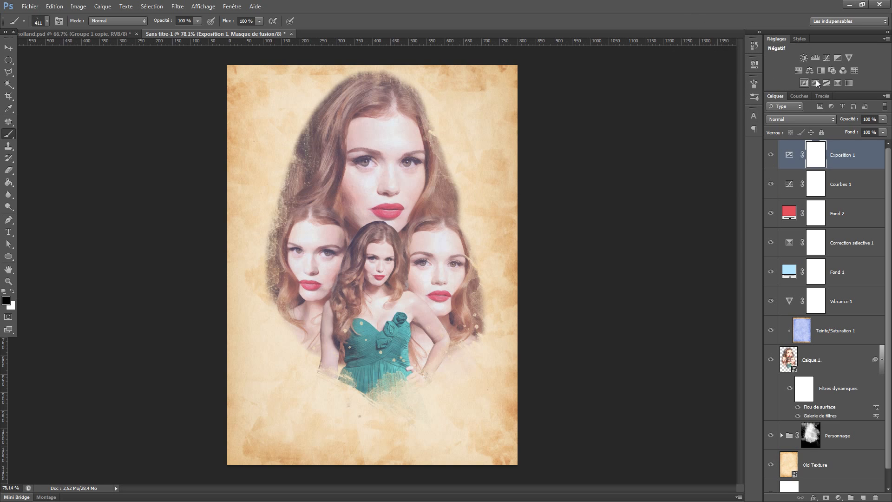
Step: Add a Recherche des couleurs adjustment layer using the Crisp_Warm.look 3DLUT file
click(855, 69)
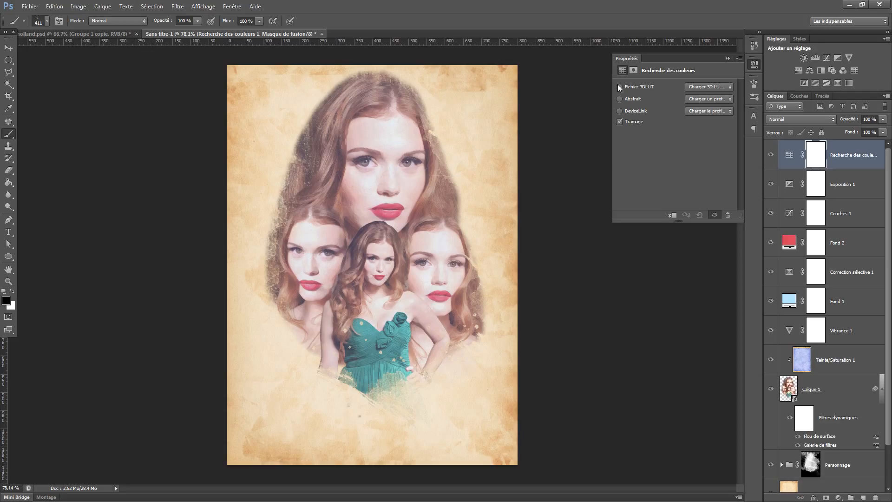
click(713, 91)
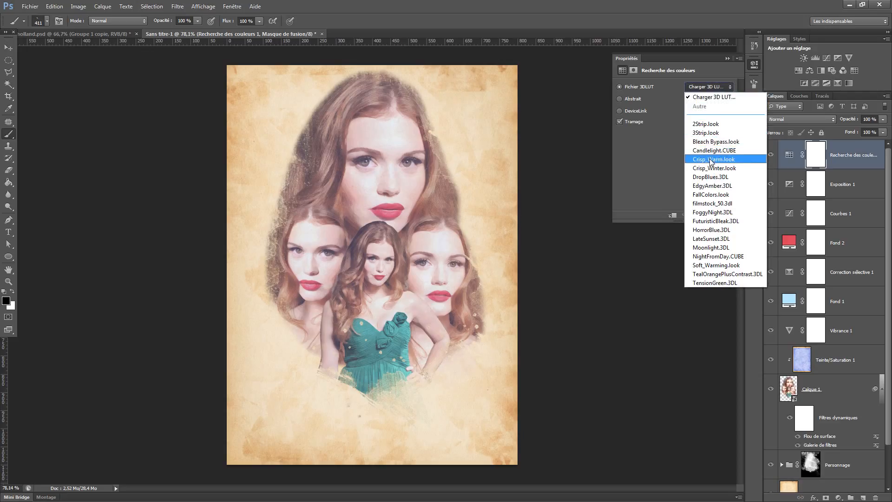
click(710, 159)
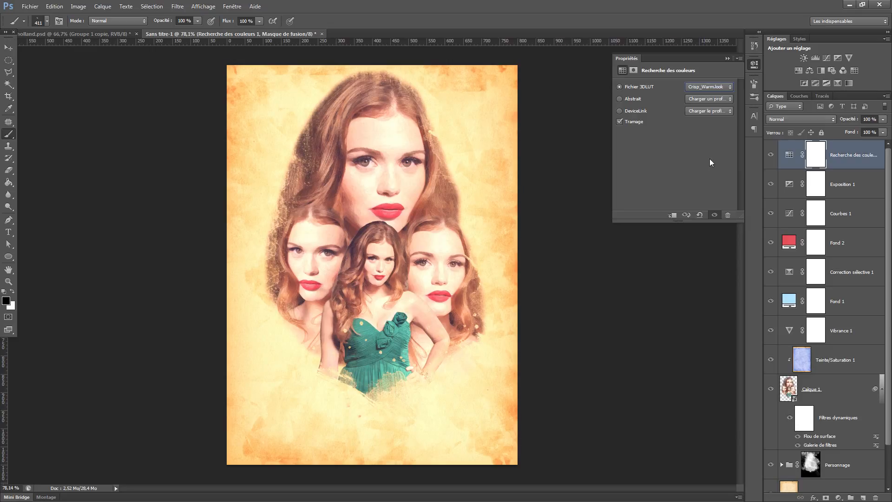
Step: Try the colour lookup layer at 20 % opacity, compare it hidden and shown, and set its opacity to 45 %
click(843, 117)
text(20)
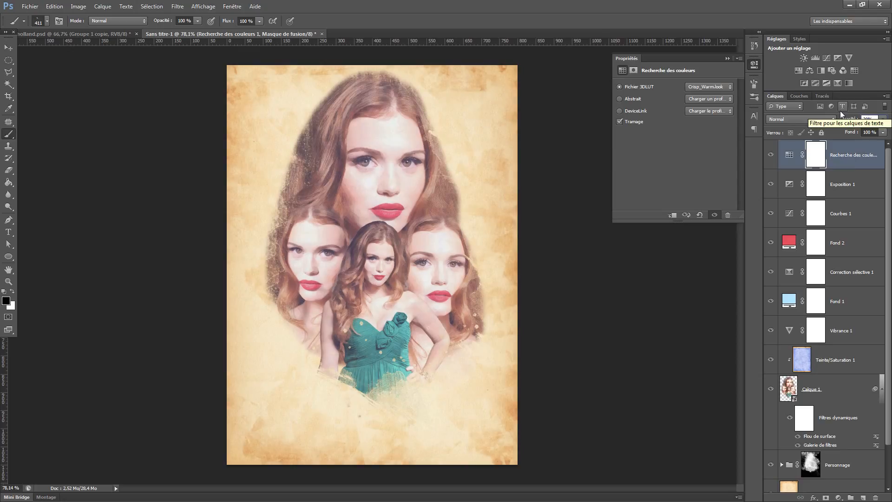
click(770, 154)
click(770, 156)
drag(850, 120, 872, 121)
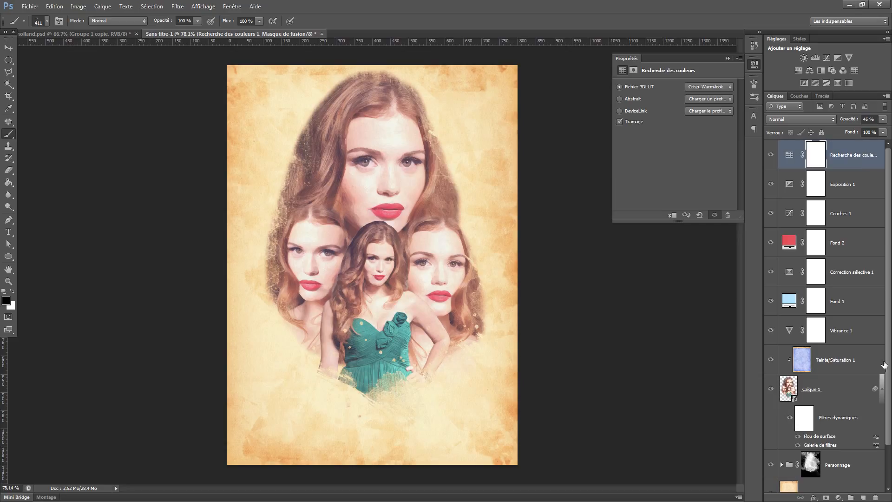
Step: Collapse Calque 1's smart filter list and stamp all visible layers into a new layer on top, comparing it hidden and shown
click(882, 388)
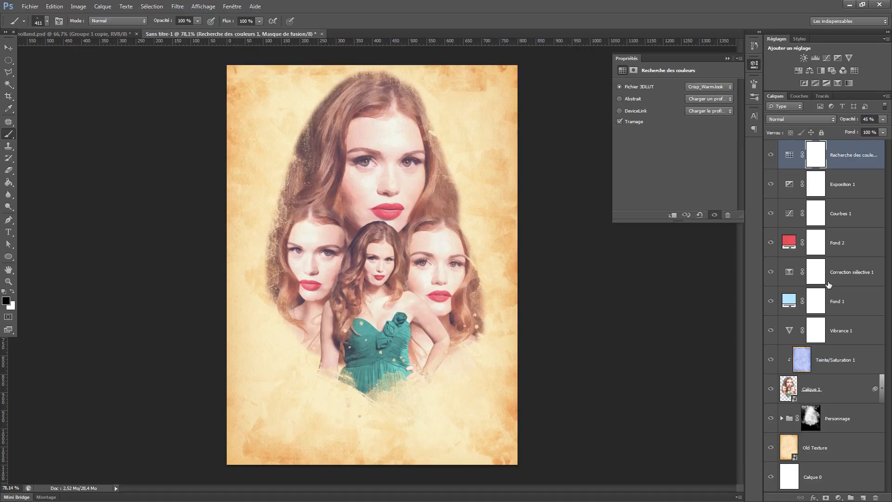
key(ctrl+shift+alt+e)
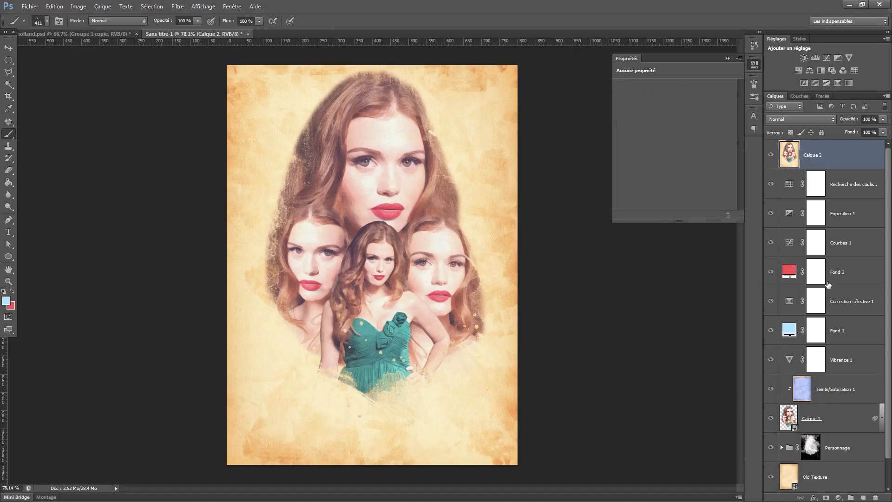
click(770, 156)
click(771, 157)
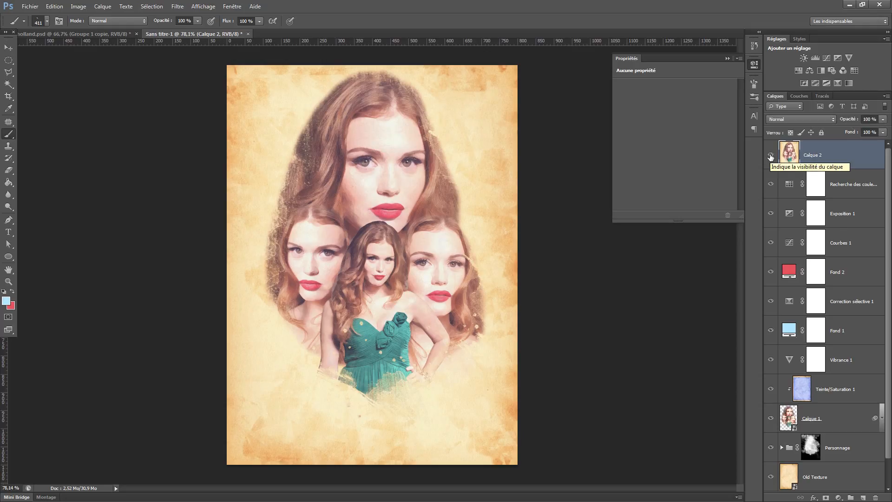
Step: Blend the stamped layer Calque 2 in Lumière crue mode, try 80 % opacity and reduce it to 20 %
click(811, 119)
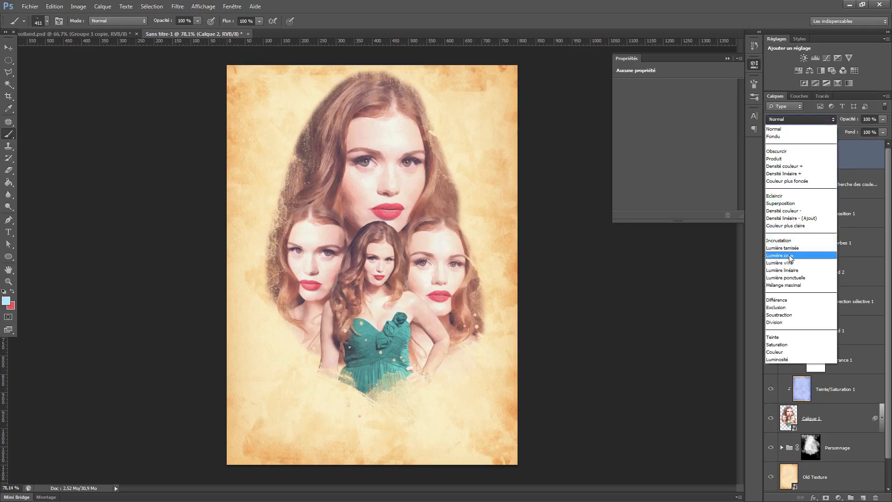
click(790, 255)
click(839, 122)
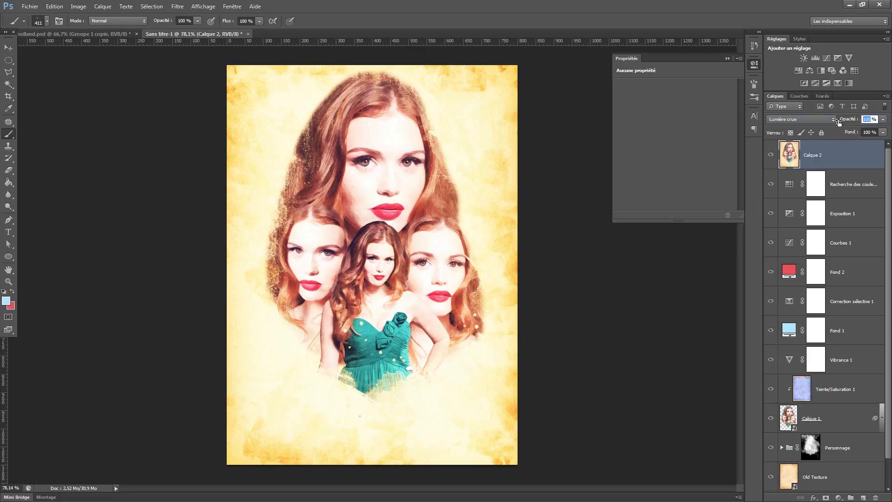
text(80)
click(770, 154)
click(771, 155)
drag(856, 123, 848, 122)
click(866, 120)
text(20)
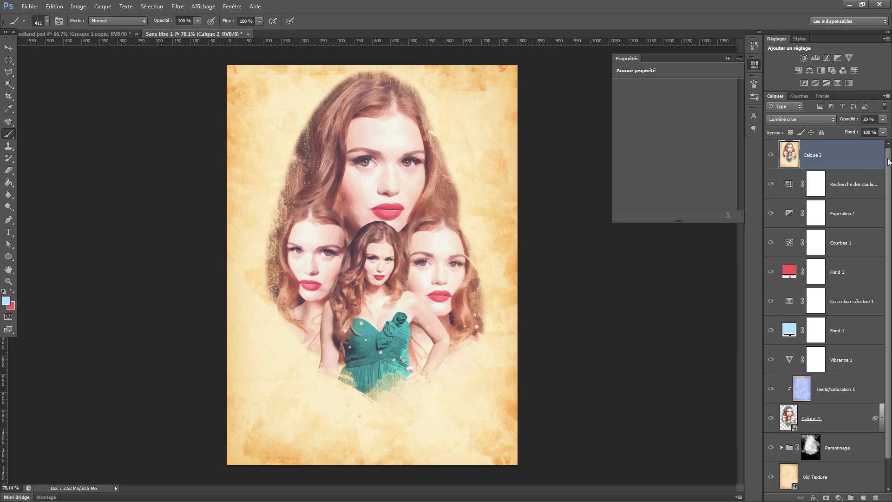
Step: Create an empty layer above Calque 2 and choose a soft round 48 px brush with 0 % hardness
click(862, 498)
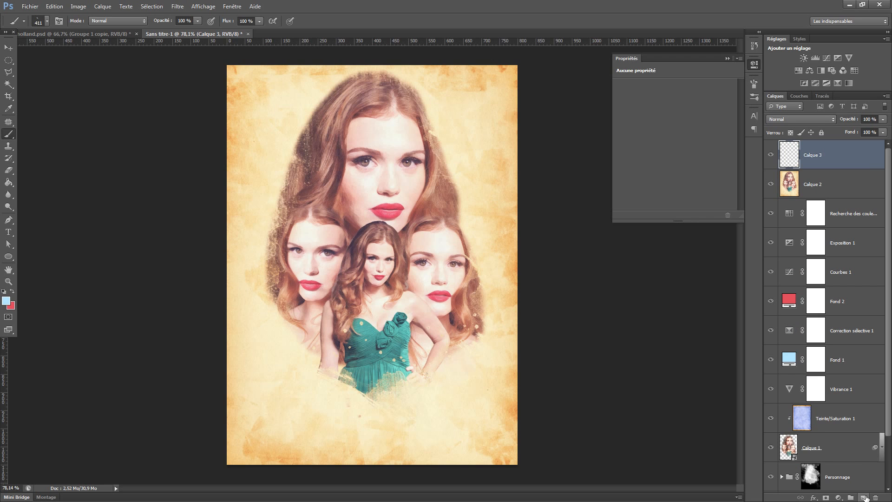
right_click(395, 242)
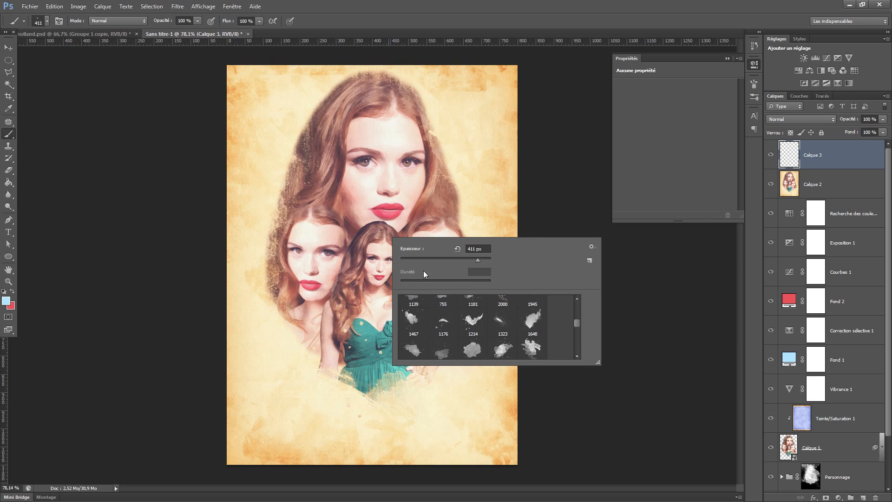
scroll(475, 315, down, 5)
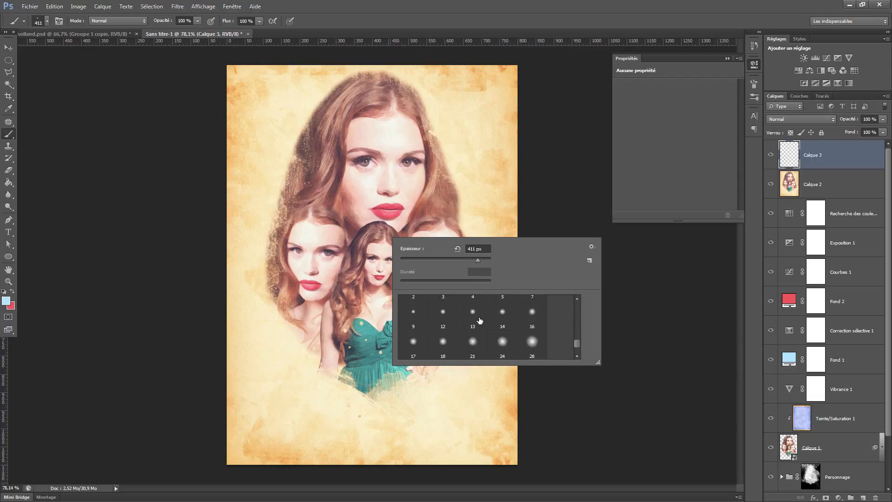
click(472, 335)
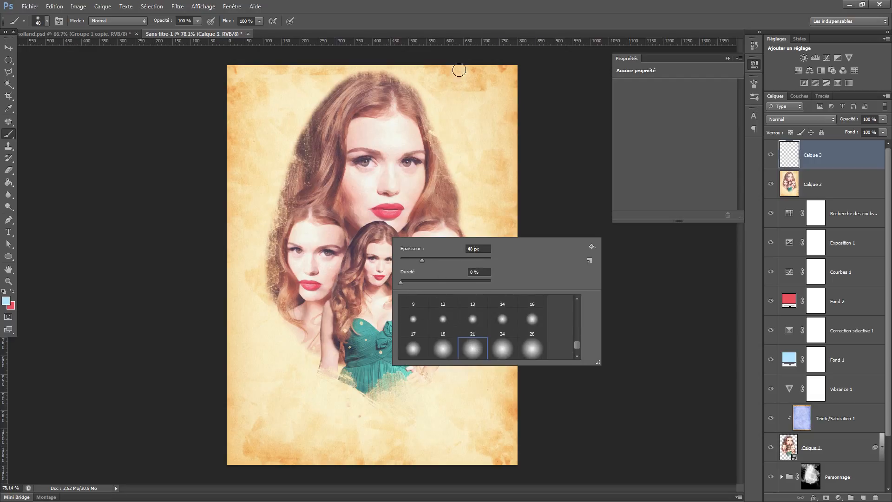
Step: Set the foreground colour to white (ffffff) for the brush
click(486, 11)
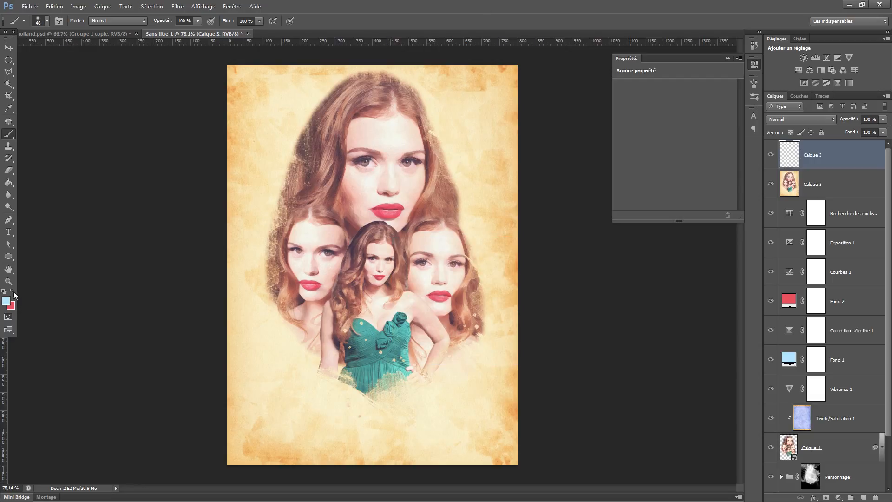
click(6, 301)
click(568, 253)
click(554, 232)
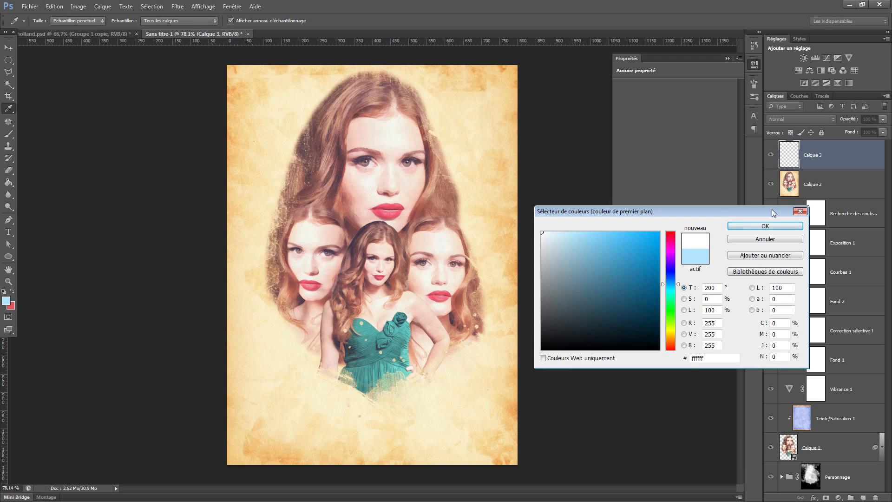
click(769, 224)
Step: Reduce the brush to 20 px and dab white over both irises of the right-hand portrait
scroll(445, 263, up, 10)
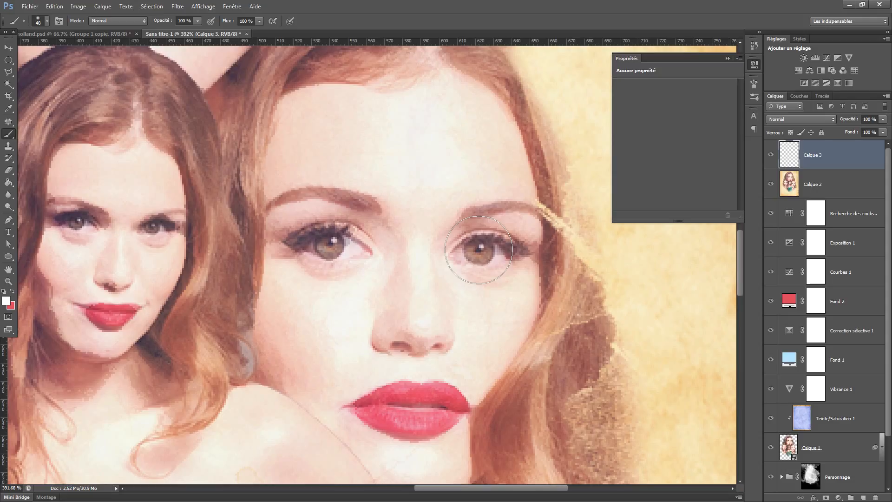
key(bracketleft)
key(bracketleft)
key(bracketleft)
key(bracketleft)
key(bracketleft)
key(bracketleft)
key(bracketleft)
key(bracketright)
click(479, 250)
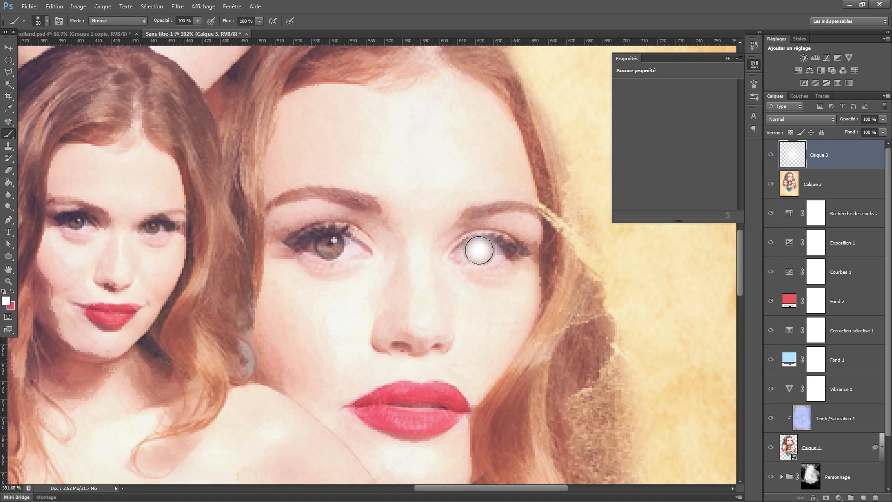
click(330, 245)
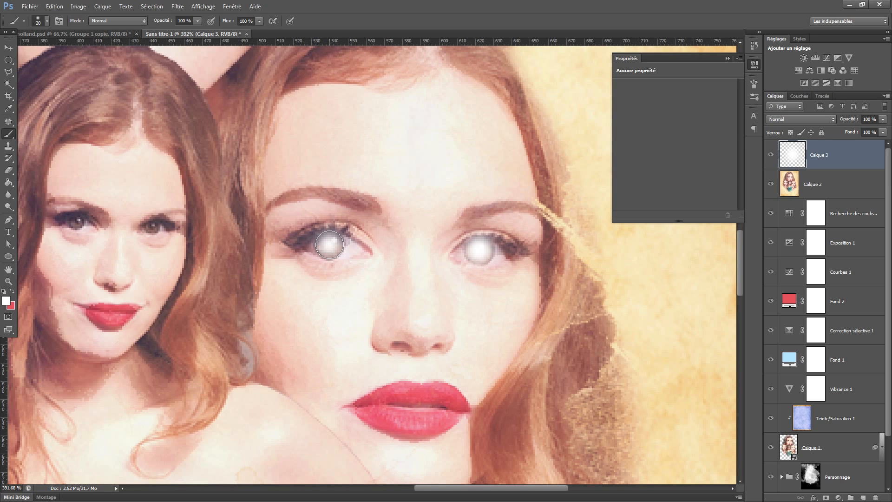
Step: Dab white over the irises of the left-hand portrait and the small central figure, shrinking the brush to fit the smaller eyes
drag(151, 256, 491, 287)
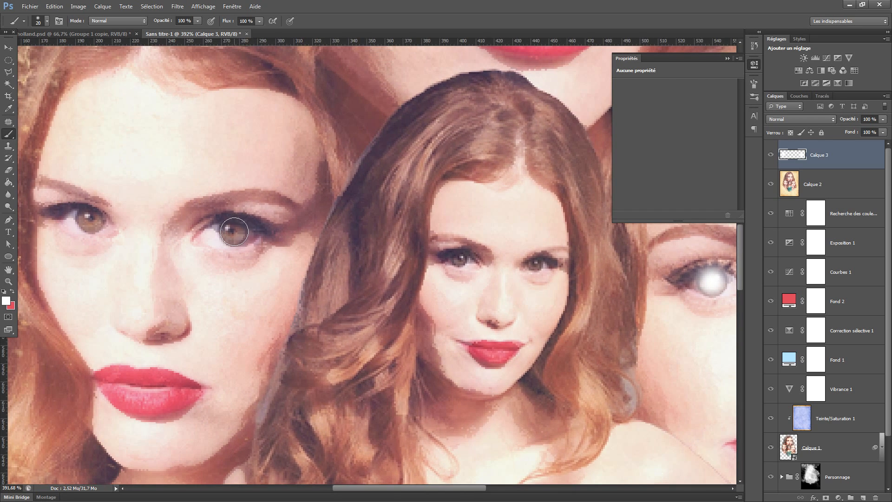
click(233, 232)
key(bracketleft)
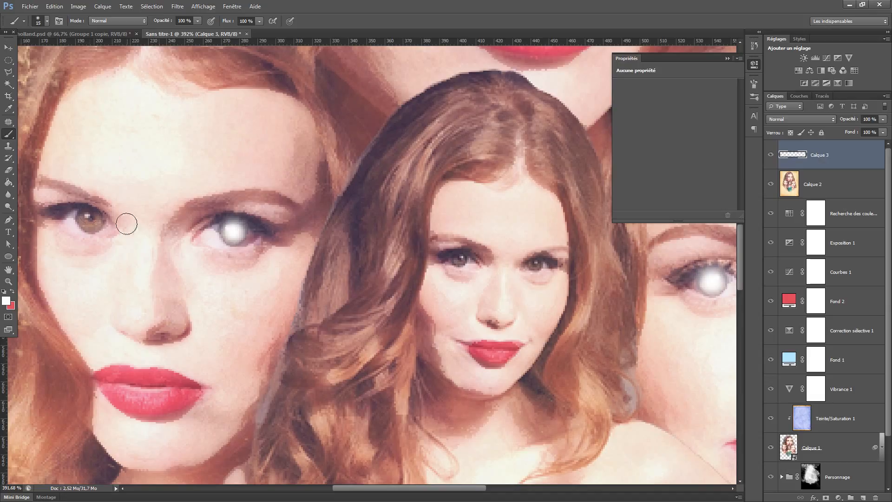
click(90, 220)
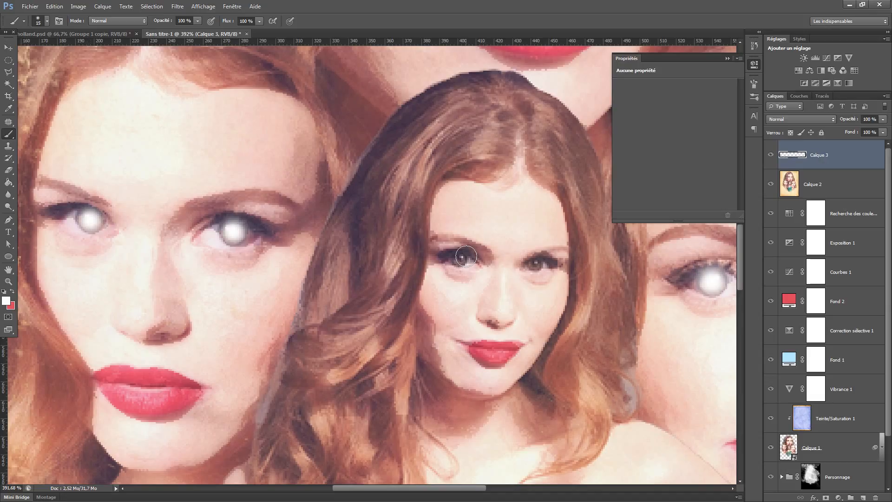
key(bracketleft)
key(bracketleft)
click(459, 259)
click(543, 263)
Step: Enlarge the brush to 25 px and dab white over both irises of the large upper portrait
drag(497, 203, 407, 316)
key(bracketright)
key(bracketright)
key(bracketright)
key(bracketright)
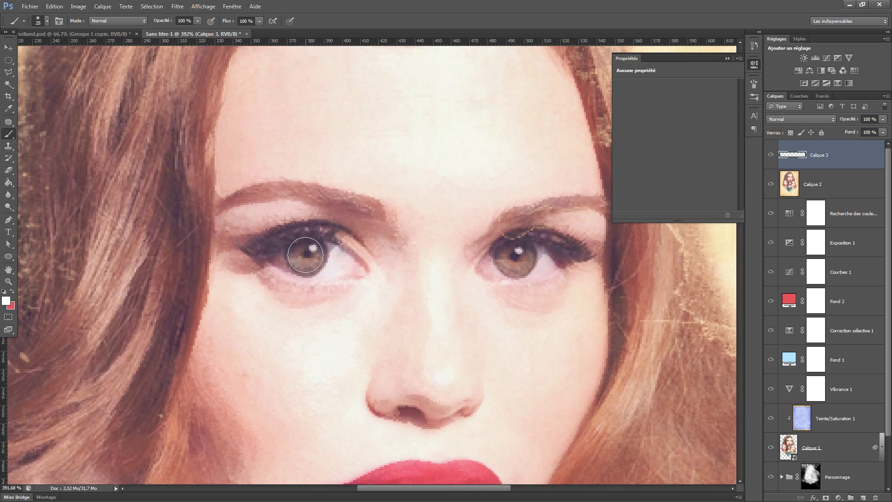
click(306, 256)
click(514, 257)
Step: Erase the white that spills over the upper eyelids and lashes in the portraits with a small Eraser
scroll(436, 299, down, 4)
click(8, 170)
scroll(388, 271, up, 4)
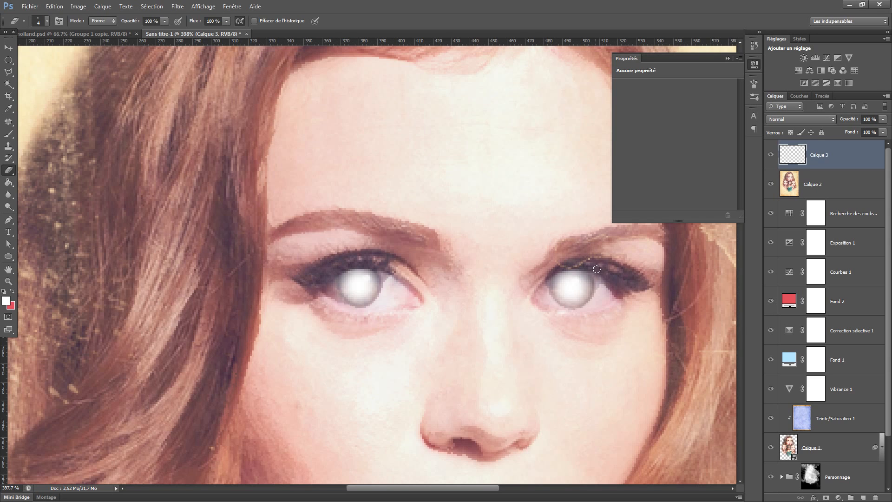
drag(431, 332, 451, 306)
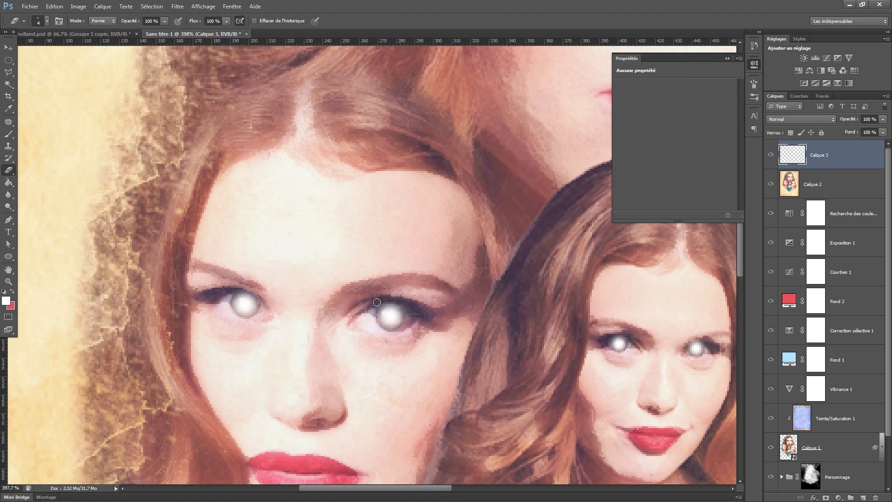
drag(253, 292, 233, 293)
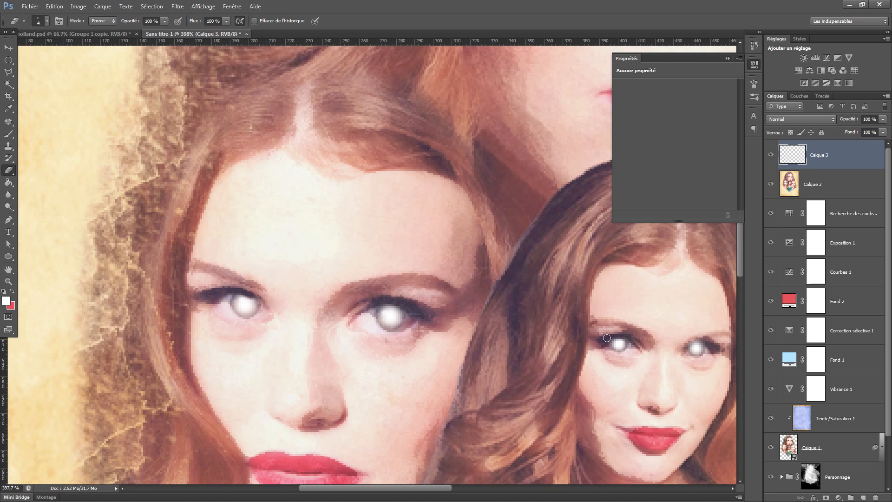
mouse_move(687, 341)
mouse_down()
mouse_move(704, 342)
mouse_move(696, 342)
mouse_up()
scroll(361, 317, right, 10)
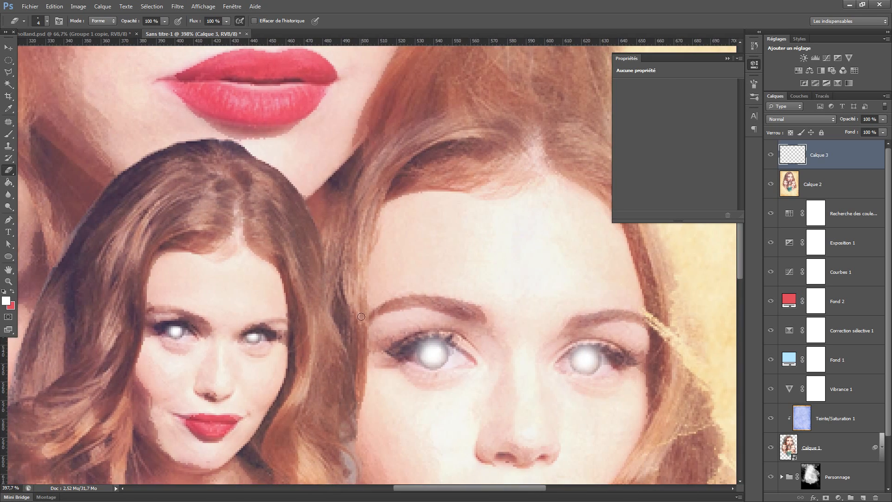
drag(452, 342, 414, 347)
drag(606, 348, 565, 352)
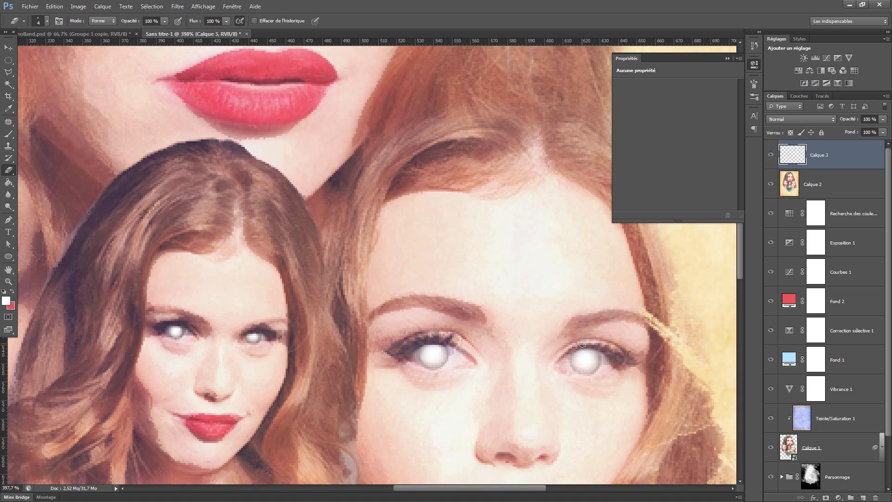
Step: Blend the eye layer Calque 3 in Incrustation mode, compare it hidden and shown, and set its opacity to 80 %
key(ctrl+0)
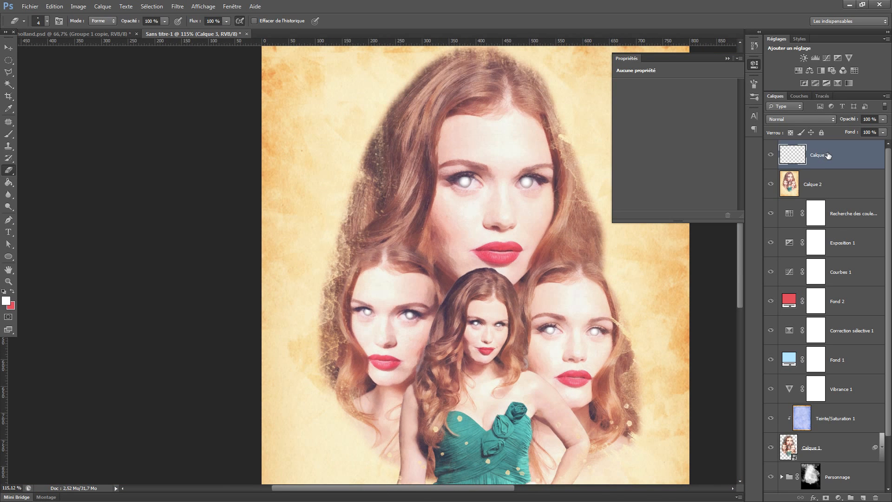
click(801, 119)
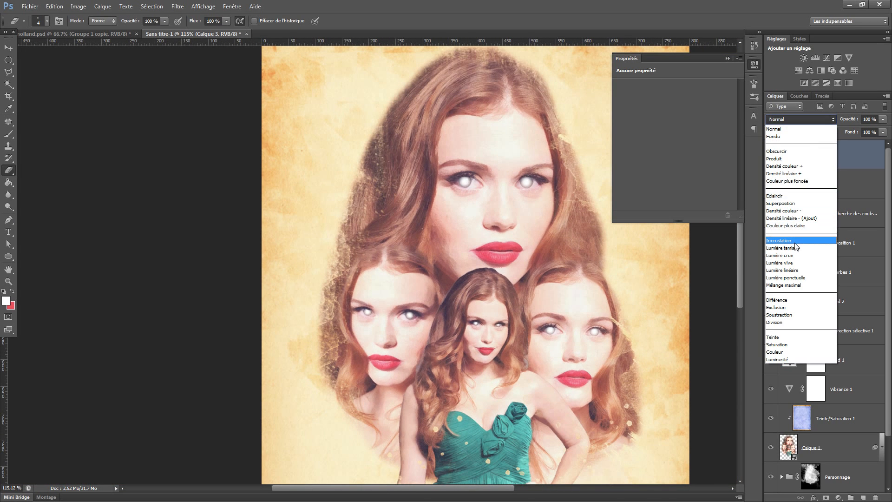
click(794, 242)
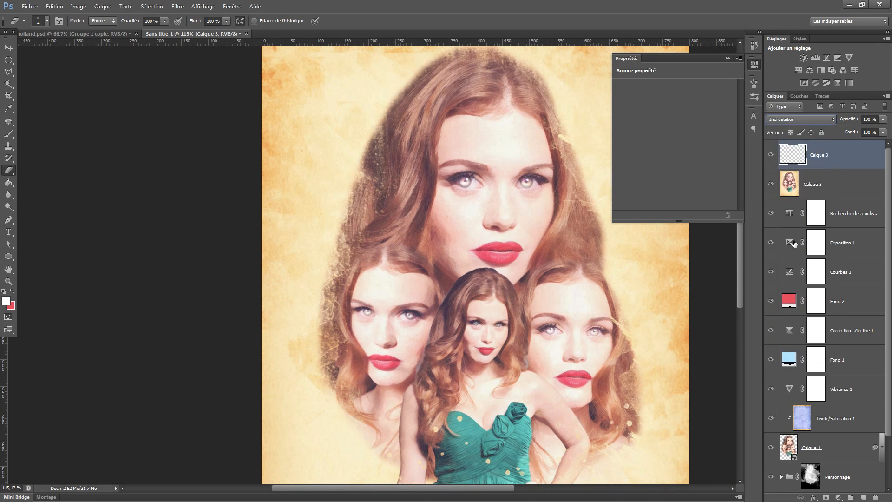
click(771, 154)
click(770, 154)
mouse_move(846, 120)
mouse_down()
mouse_move(834, 122)
mouse_move(842, 122)
mouse_up()
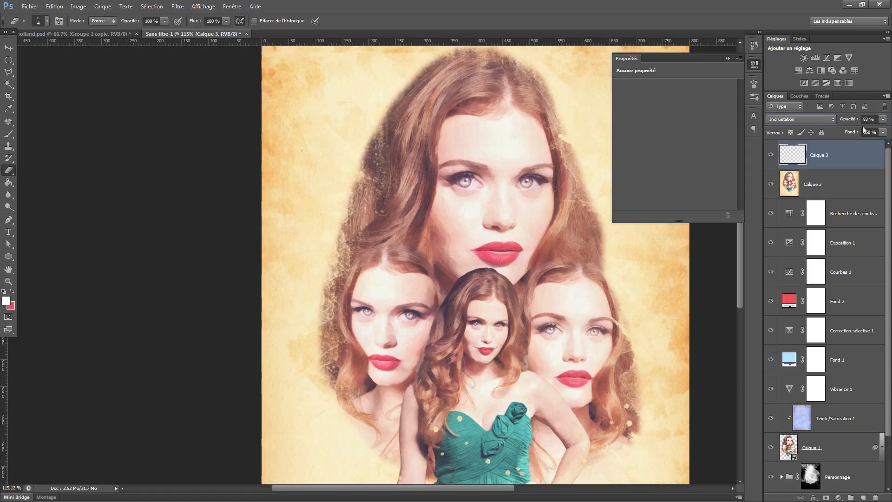
text(80)
key(Return)
Step: Create an empty layer above Calque 3, sample pink from the large portrait's lips and reduce the brush to 15 px
click(864, 497)
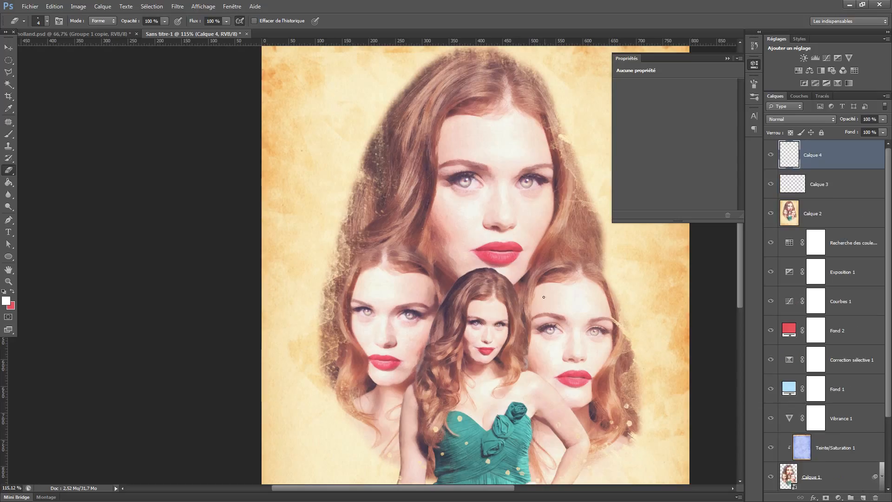
key(b)
scroll(478, 216, up, 1)
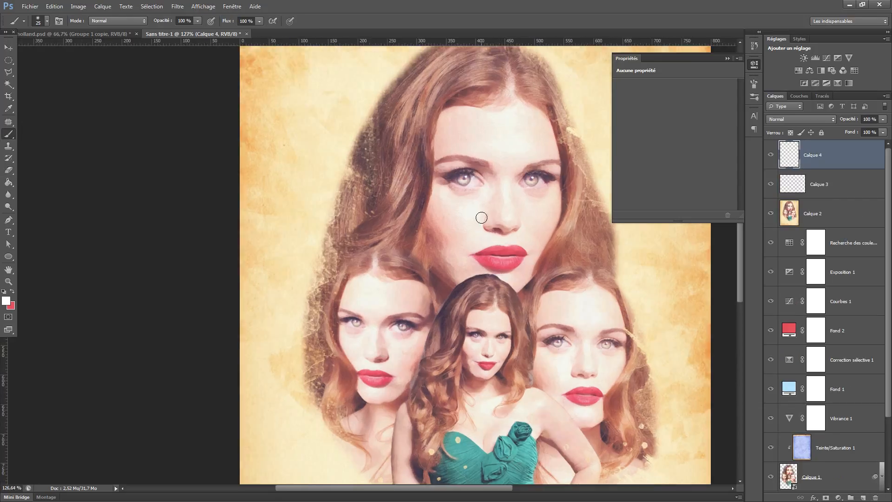
scroll(486, 224, down, 1)
scroll(486, 224, down, 1)
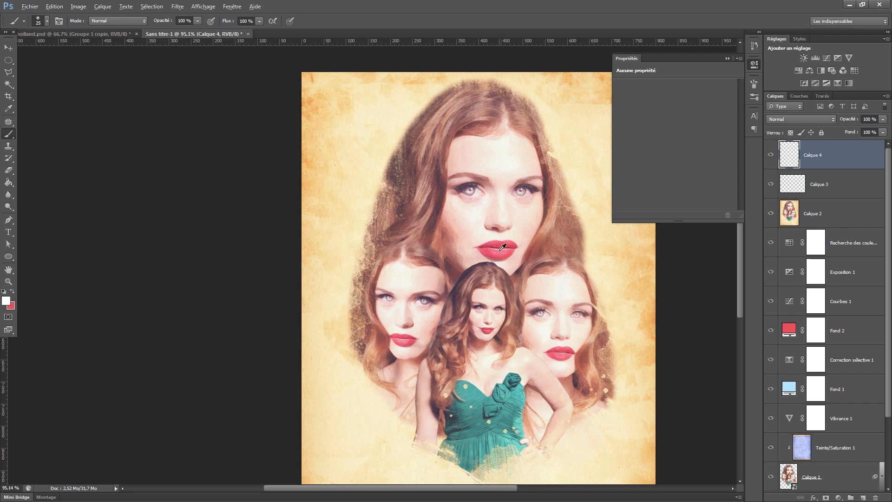
scroll(498, 253, up, 10)
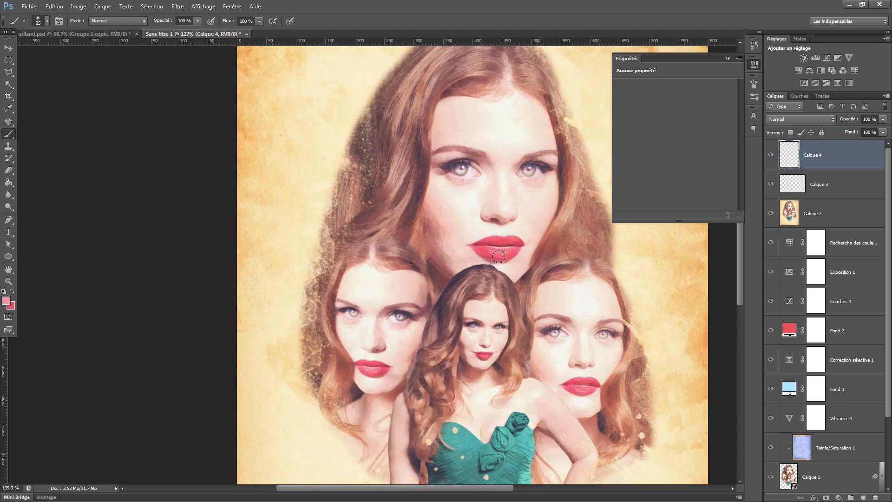
key(bracketleft)
key(bracketleft)
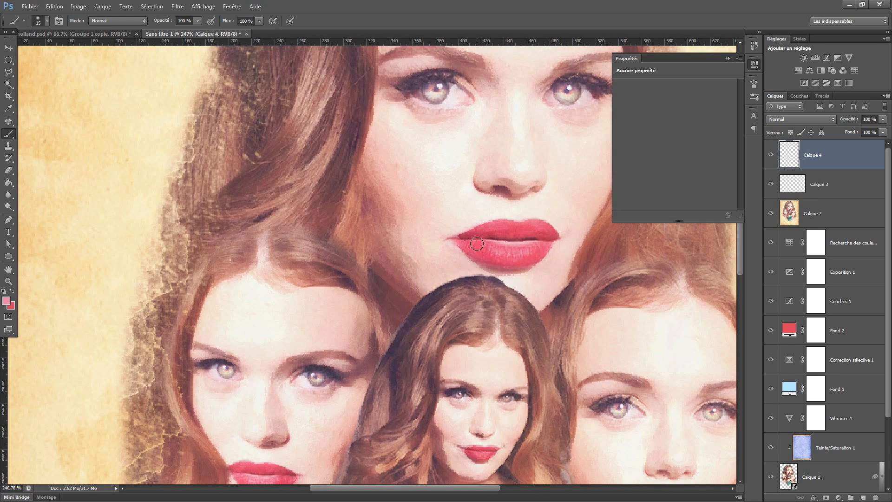
Step: Paint the lips of all four faces pink, using a 9 px brush for the small central figure
mouse_move(464, 244)
mouse_down()
mouse_move(524, 253)
mouse_move(543, 246)
mouse_move(480, 244)
mouse_move(482, 234)
mouse_move(545, 230)
mouse_move(483, 236)
mouse_move(547, 233)
mouse_move(518, 255)
mouse_move(470, 245)
mouse_move(492, 257)
mouse_move(530, 243)
mouse_move(490, 232)
mouse_move(469, 242)
mouse_move(538, 236)
mouse_up()
mouse_move(470, 284)
mouse_down()
mouse_move(439, 242)
mouse_move(429, 123)
mouse_up()
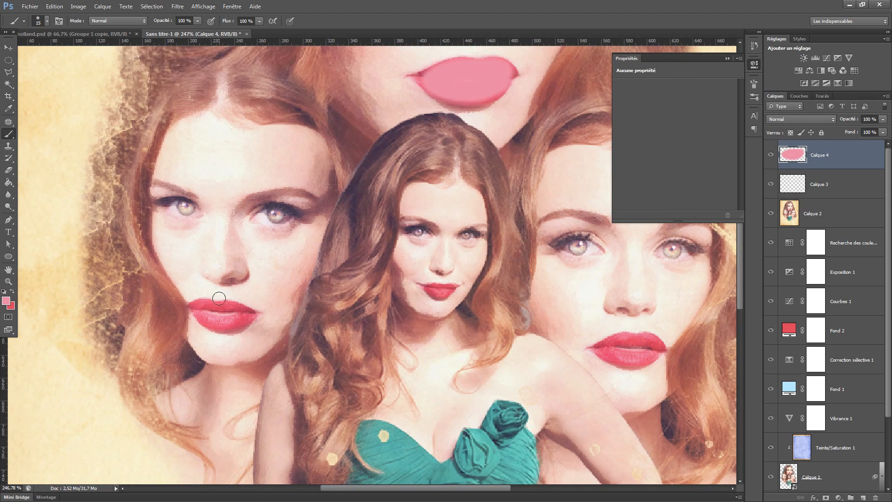
mouse_move(196, 310)
mouse_down()
mouse_move(238, 311)
mouse_move(203, 307)
mouse_move(223, 322)
mouse_move(246, 314)
mouse_move(207, 316)
mouse_move(249, 316)
mouse_up()
mouse_move(614, 343)
mouse_down()
mouse_move(655, 339)
mouse_move(641, 355)
mouse_move(600, 353)
mouse_move(650, 344)
mouse_move(612, 342)
mouse_move(630, 347)
mouse_up()
key(bracketleft)
key(bracketleft)
drag(435, 290, 451, 288)
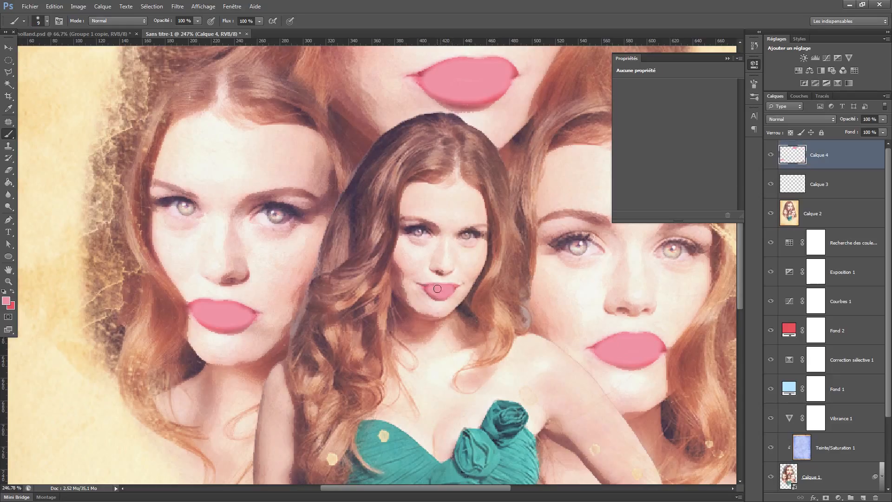
Step: Blend the lip layer Calque 4 in Incrustation mode and compare it hidden and shown
click(817, 119)
click(776, 243)
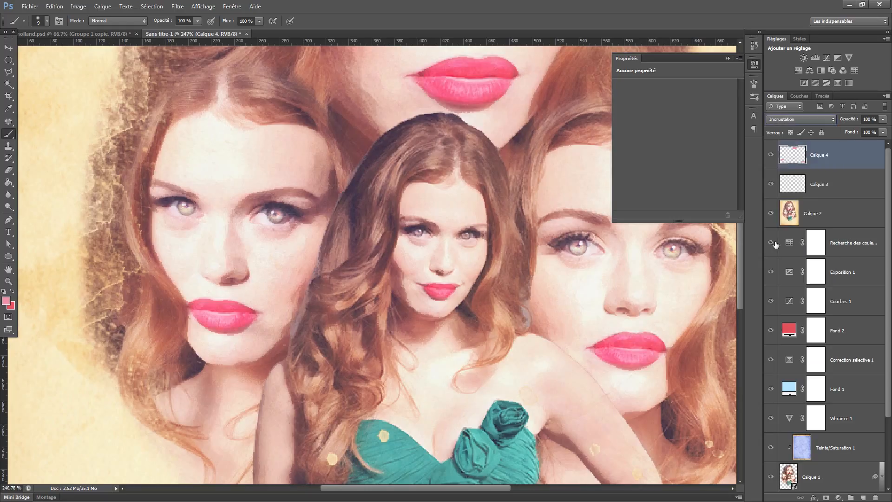
key(ctrl+1)
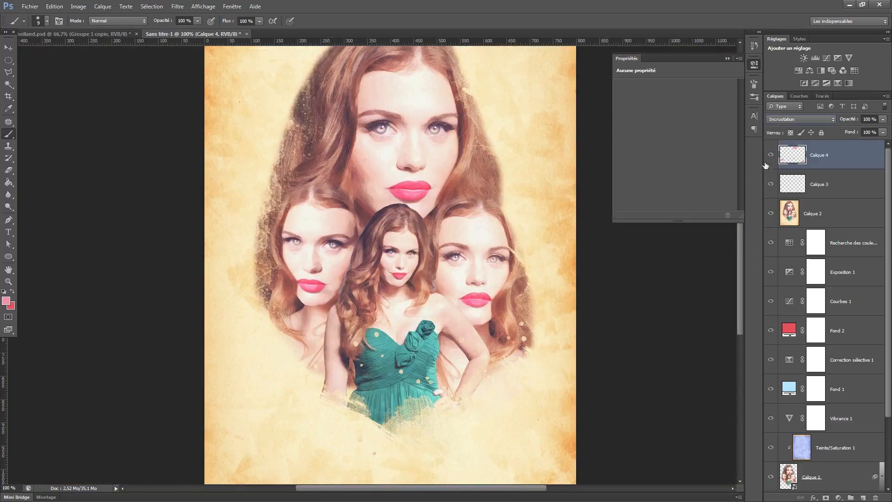
click(770, 155)
click(771, 155)
Step: Collapse the properties panel and add a layer mask to Calque 2
key(v)
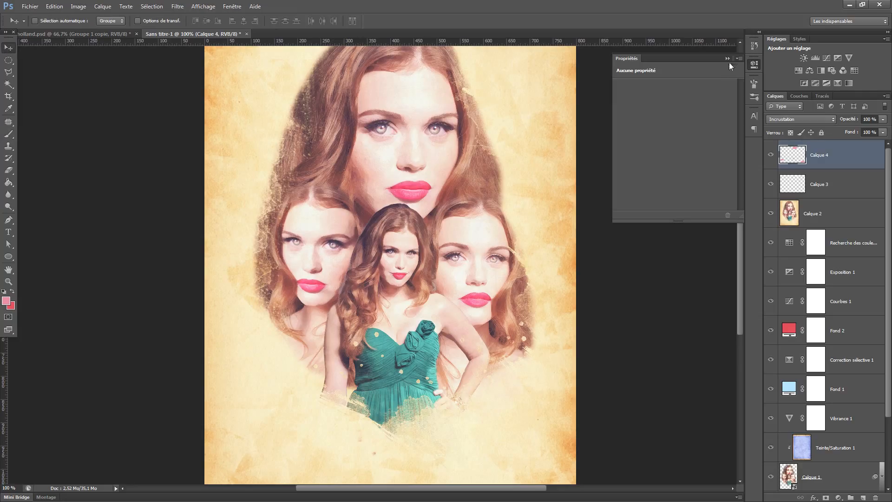
click(728, 59)
scroll(517, 179, down, 3)
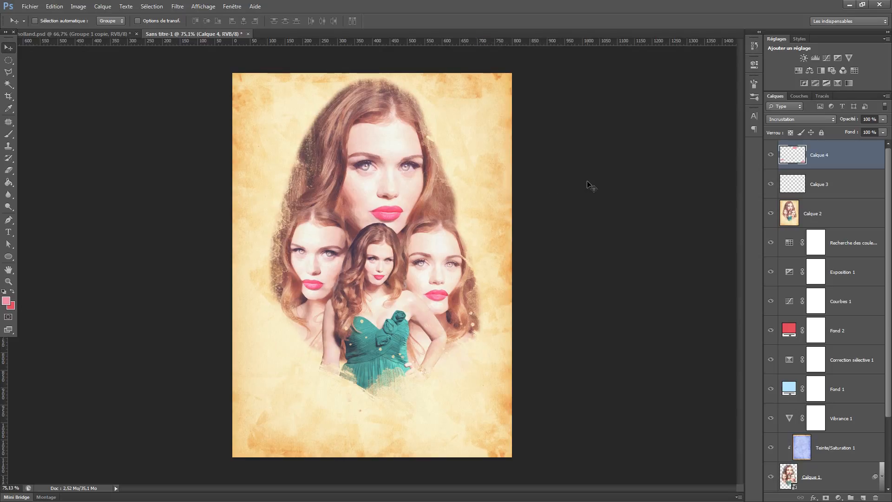
click(841, 217)
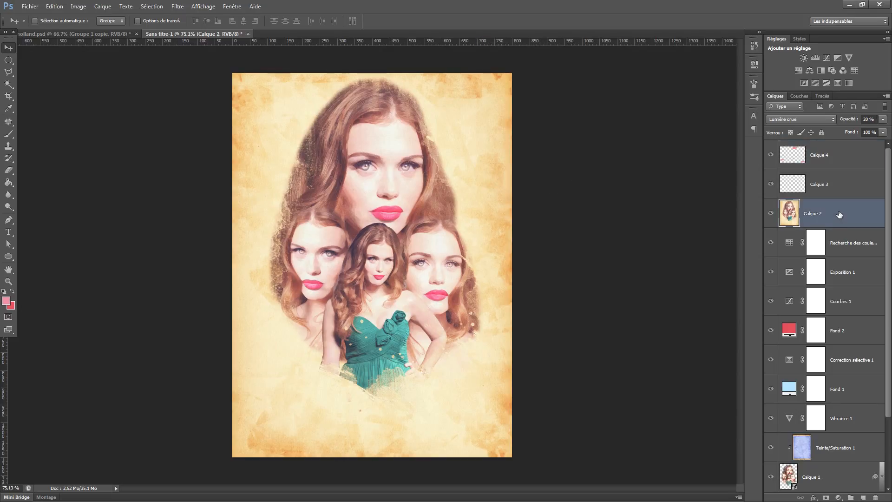
click(827, 498)
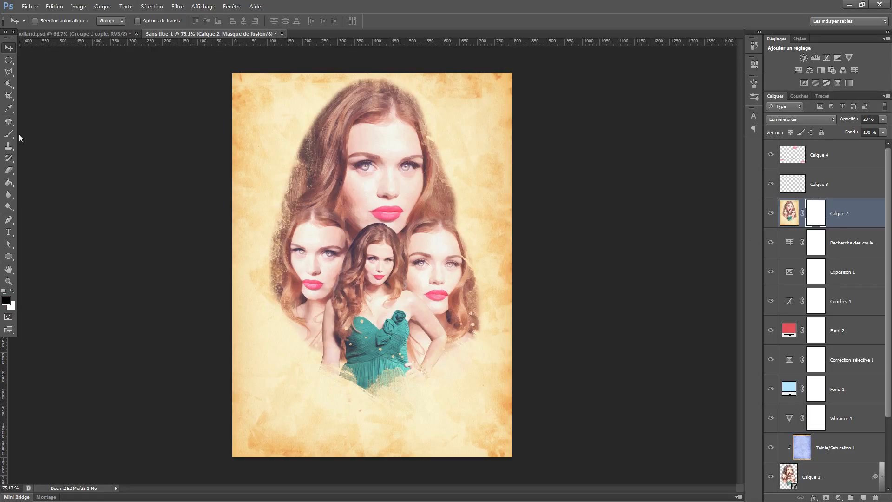
Step: Choose the 999 grunge brush, set its size to 422 px and stamp black over the portraits on Calque 2's mask
key(b)
right_click(357, 291)
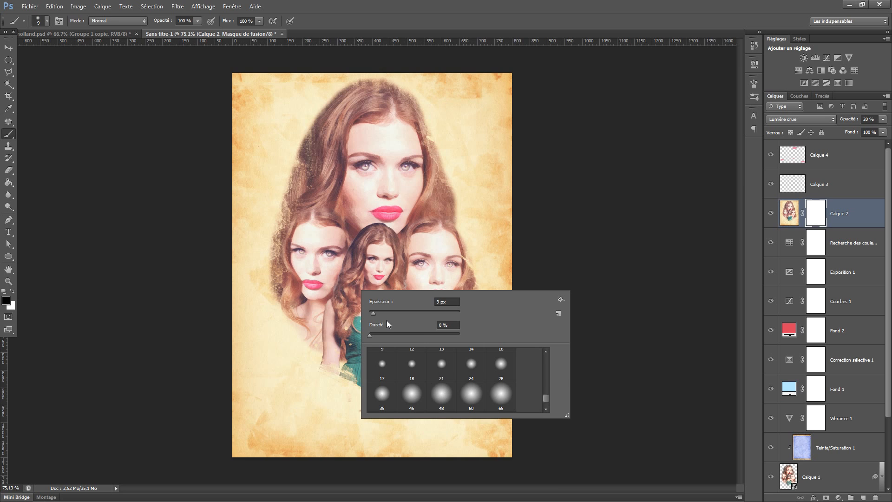
scroll(295, 317, up, 1)
scroll(482, 372, up, 5)
scroll(482, 360, up, 2)
click(446, 365)
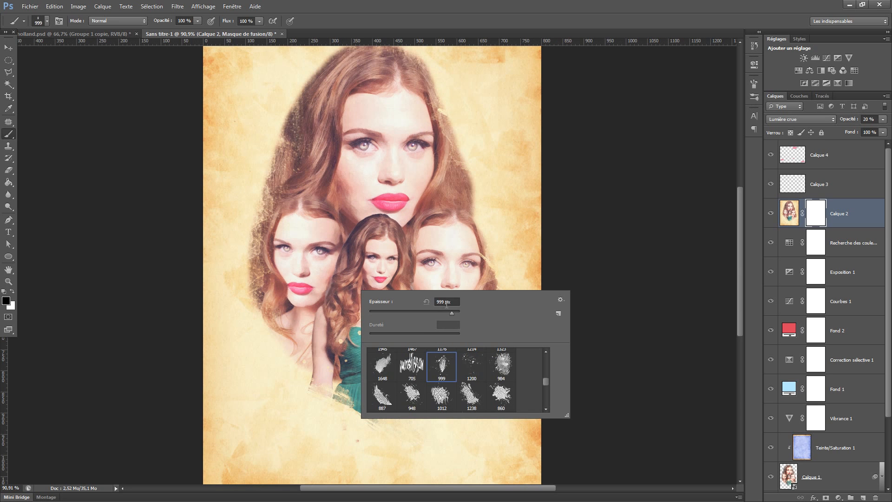
double_click(447, 302)
text(422)
key(Return)
click(358, 180)
click(479, 259)
click(378, 269)
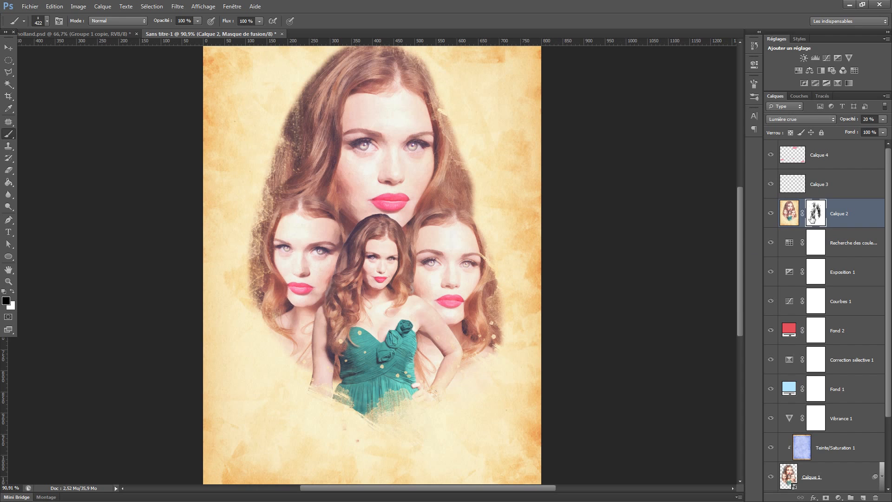
Step: Switch to a 755 px brush and paint more black over the portraits on Calque 2's mask
right_click(816, 222)
click(825, 221)
right_click(816, 222)
click(769, 221)
right_click(446, 278)
scroll(449, 356, up, 3)
click(447, 350)
mouse_move(376, 164)
mouse_down()
mouse_move(360, 176)
mouse_move(393, 274)
mouse_up()
scroll(548, 228, down, 3)
scroll(597, 218, up, 2)
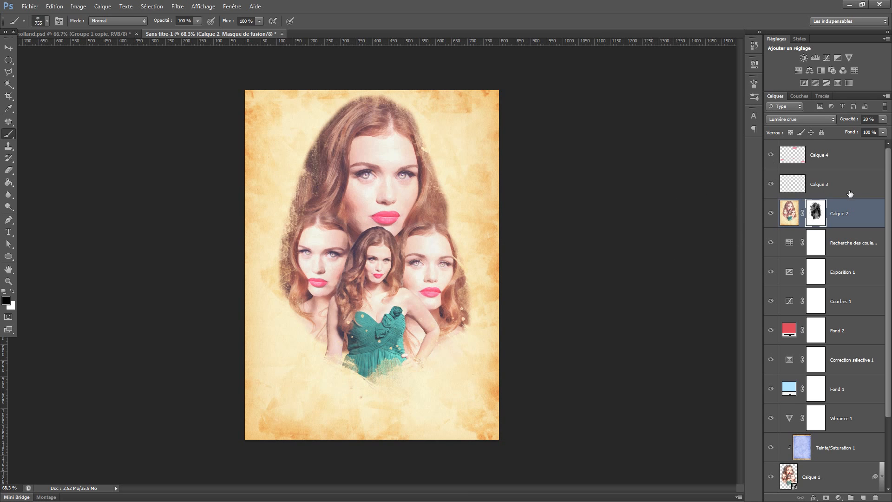
Step: Compare the montage with Calque 1 hidden and shown, and lower that layer's opacity to 50%
scroll(848, 197, down, 3)
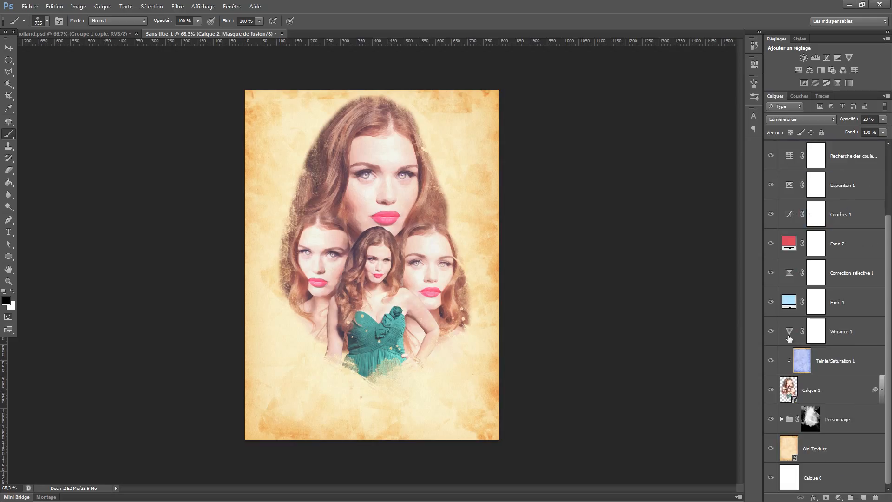
click(771, 390)
click(771, 391)
click(771, 391)
click(771, 391)
click(844, 395)
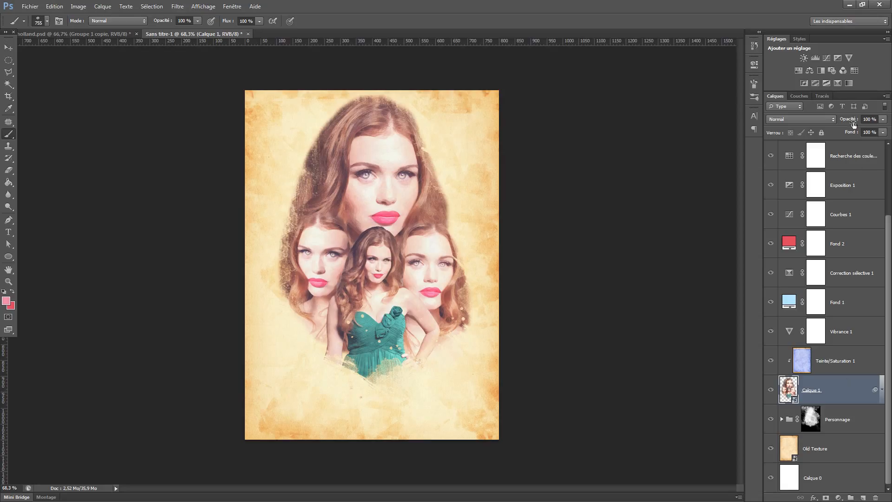
mouse_move(852, 121)
mouse_down()
mouse_move(836, 121)
mouse_move(850, 121)
mouse_up()
key(ctrl+1)
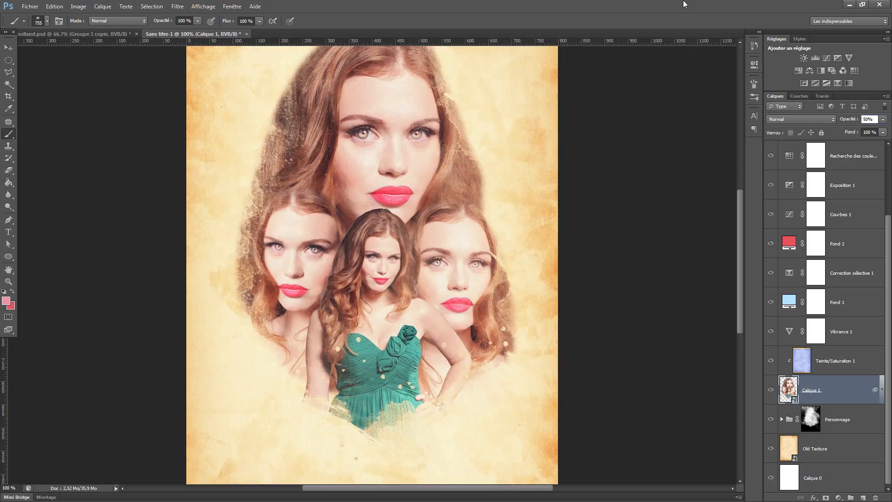
click(771, 390)
click(771, 391)
drag(888, 304, 889, 198)
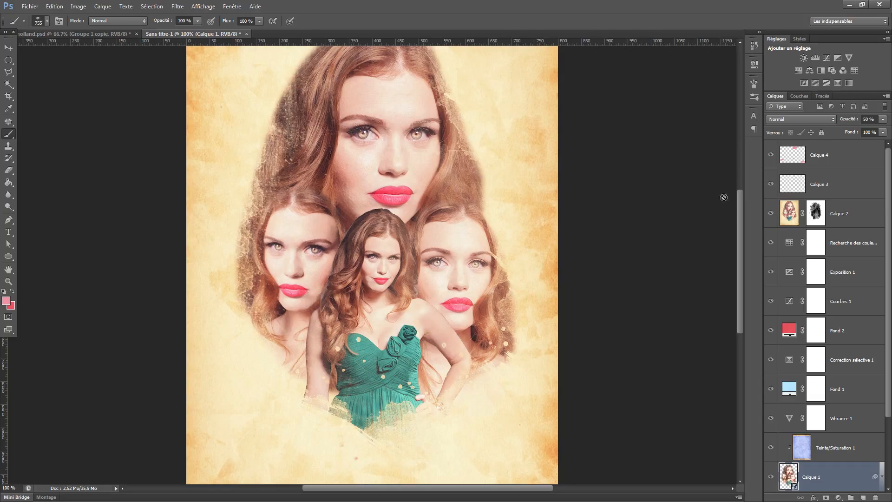
click(5, 50)
key(ctrl+j)
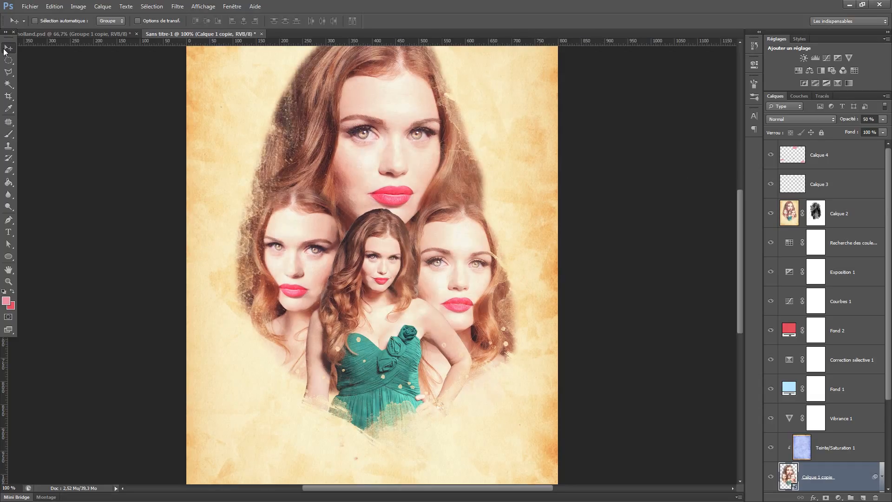
key(ctrl+z)
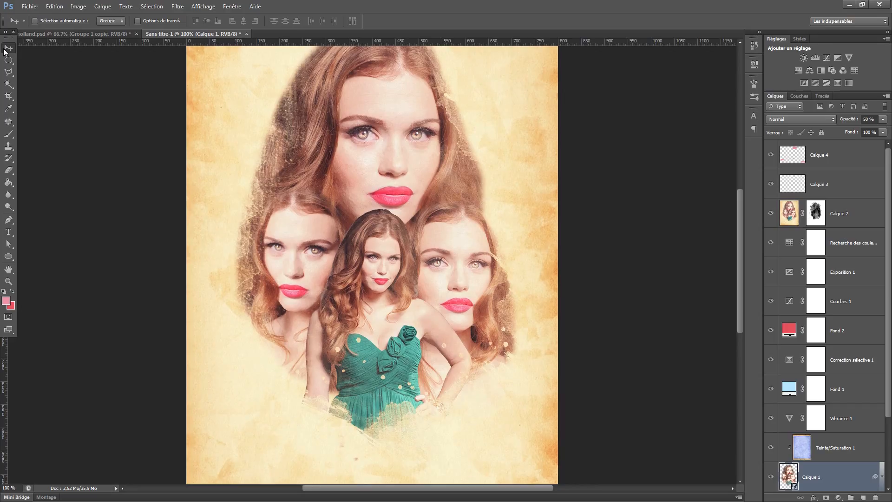
scroll(173, 135, down, 1)
scroll(382, 161, down, 1)
scroll(386, 162, up, 1)
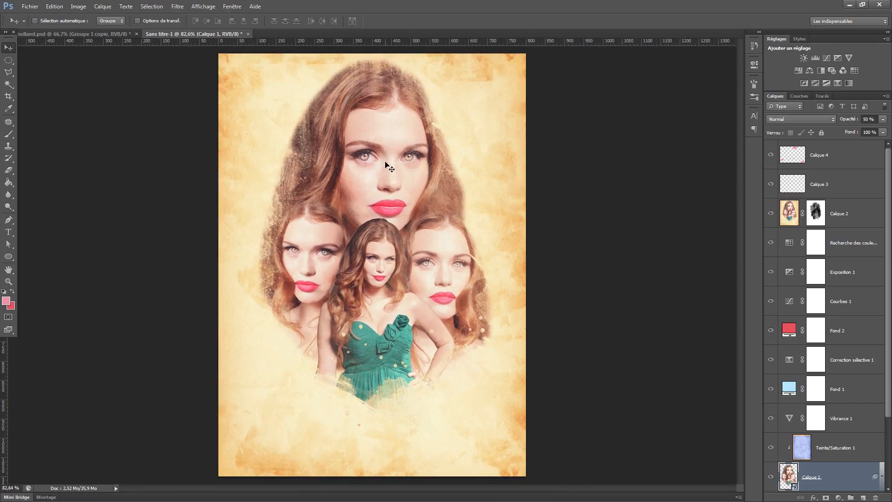